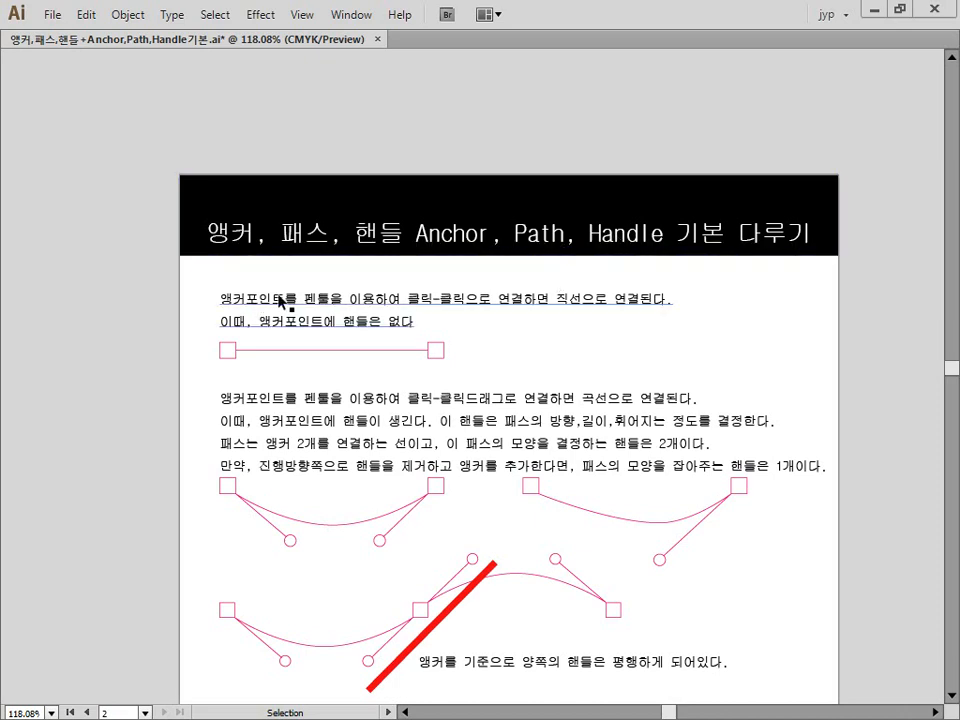
Examine the anchor, path and handle notes and example diagrams on the lesson page.
key("z")
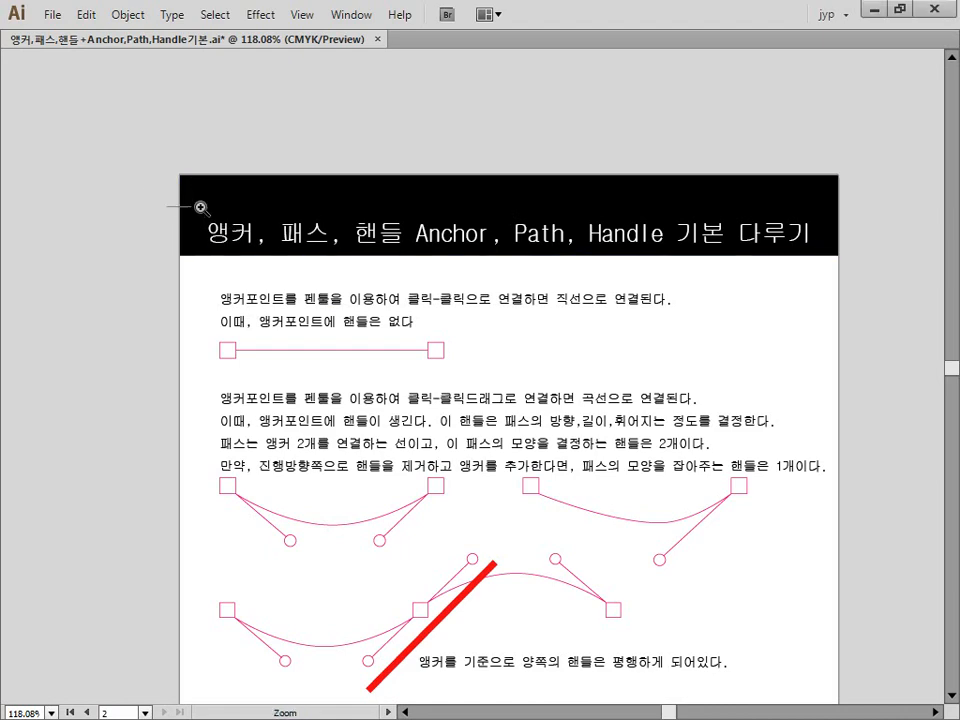
left_click_drag(167, 207, 707, 276)
key("space")
left_click_drag(588, 445, 642, 345)
key("v")
key("space")
left_click(571, 360, "ctrl+alt")
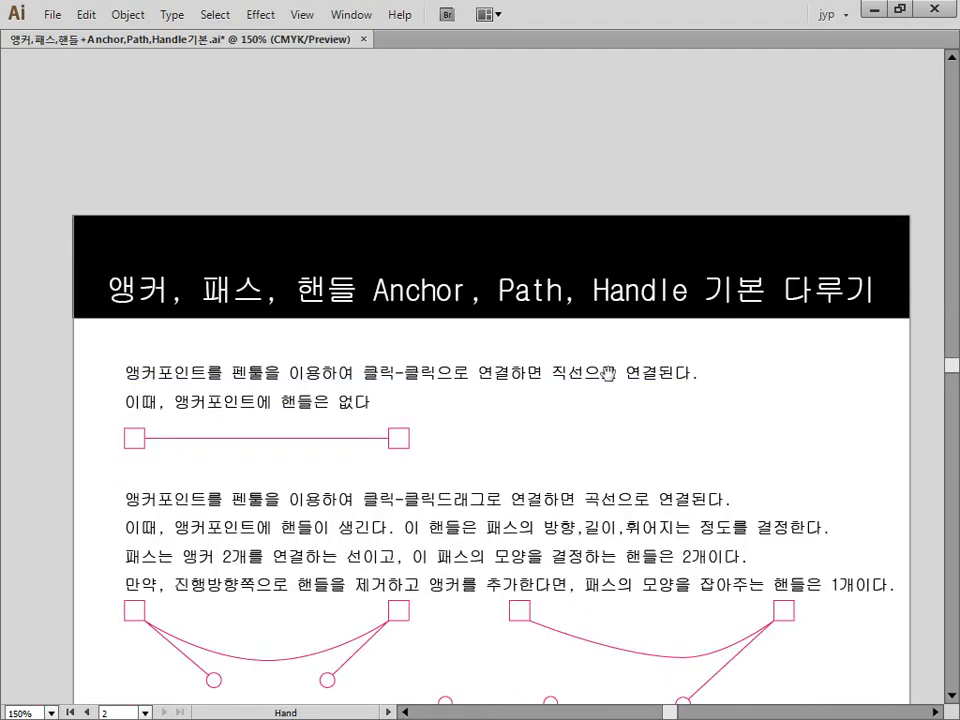
left_click_drag(619, 389, 651, 334)
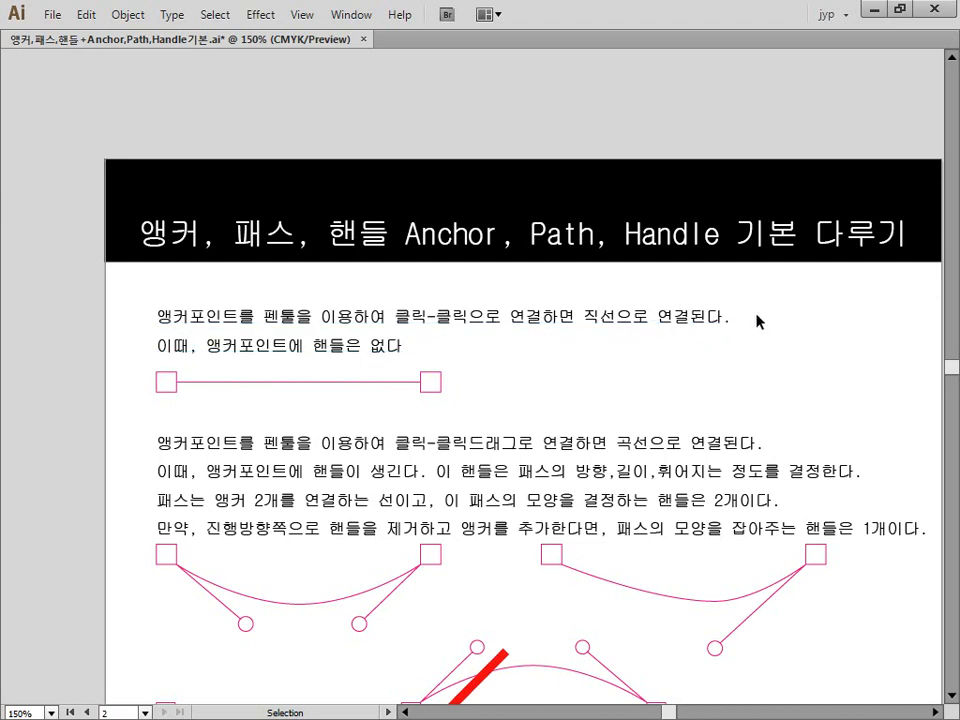
left_click(602, 452, "ctrl+alt")
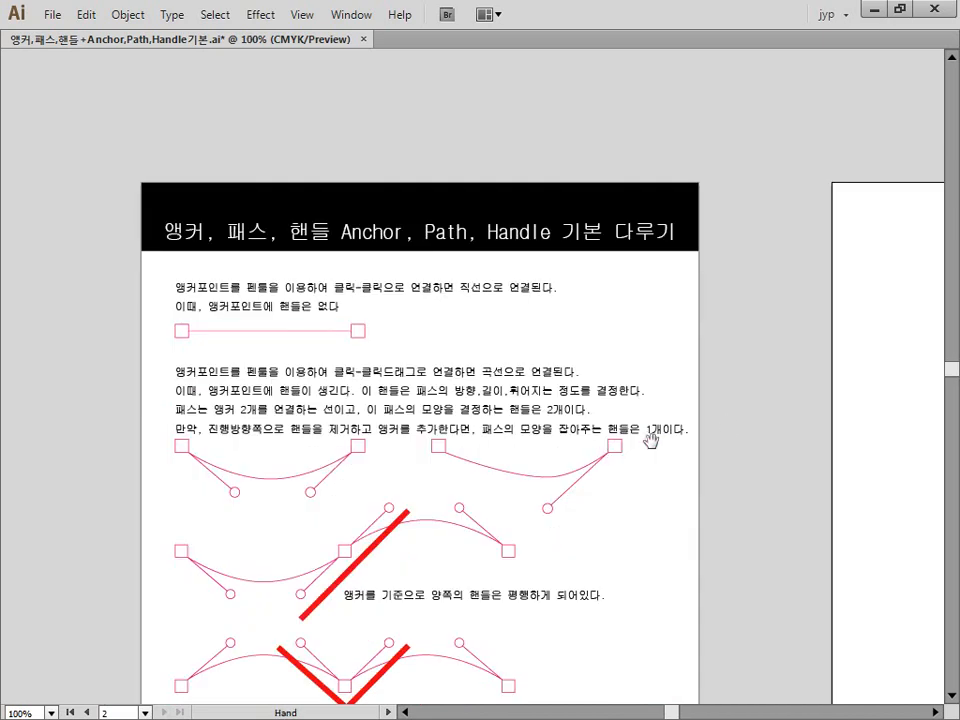
Draw an open straight-segment path with a zigzag notch near the blank artboard's upper edge using the Pen tool, showing the hidden panels.
left_click_drag(737, 434, 332, 401)
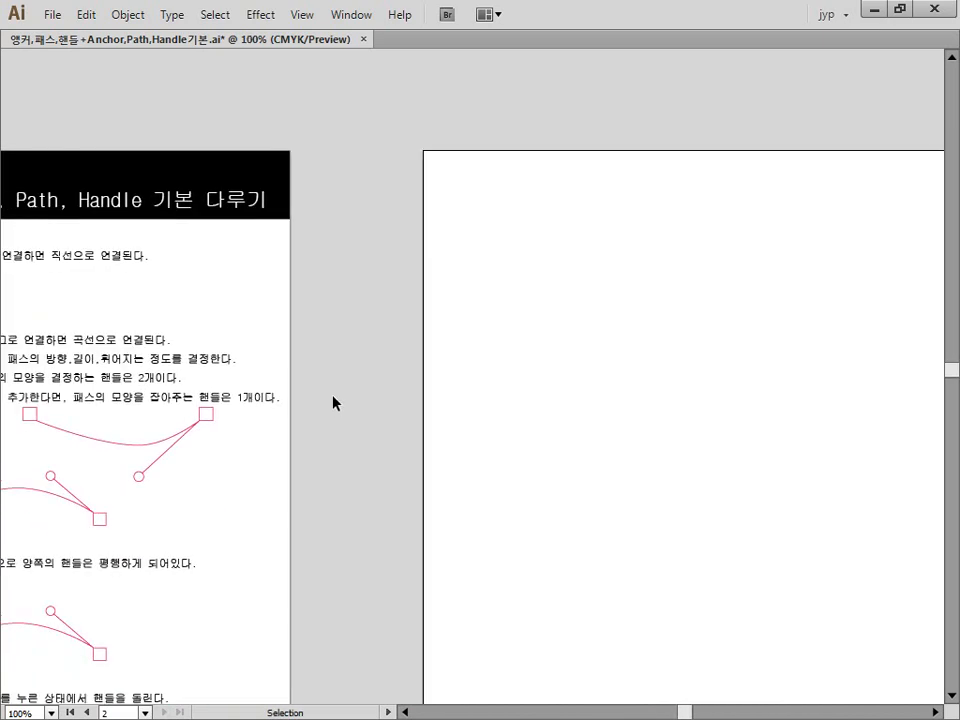
key("p")
key("Tab")
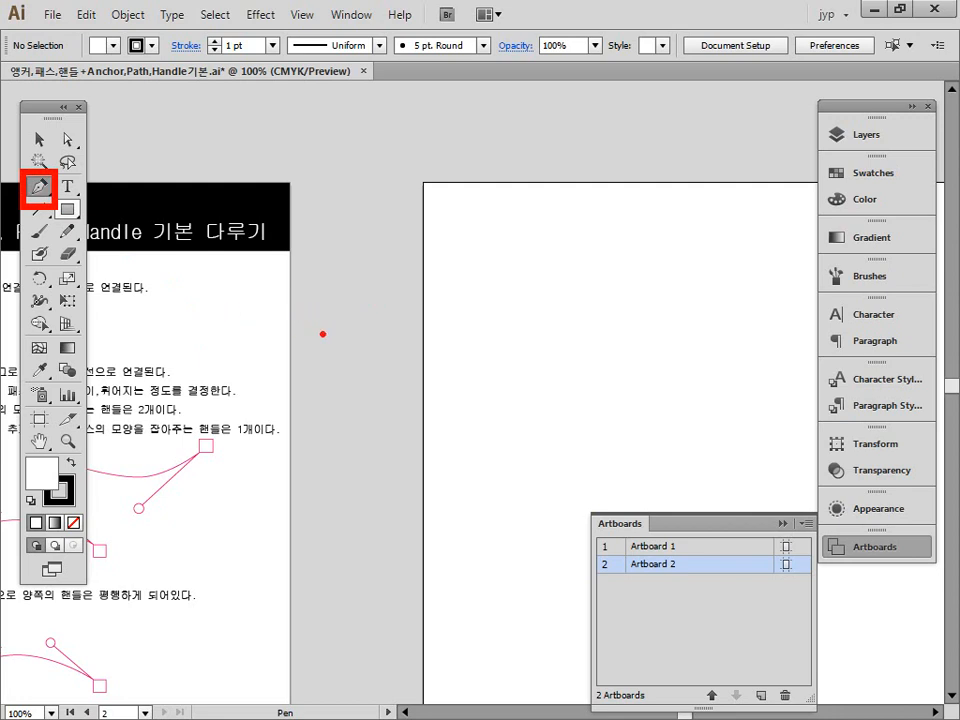
left_click(453, 250)
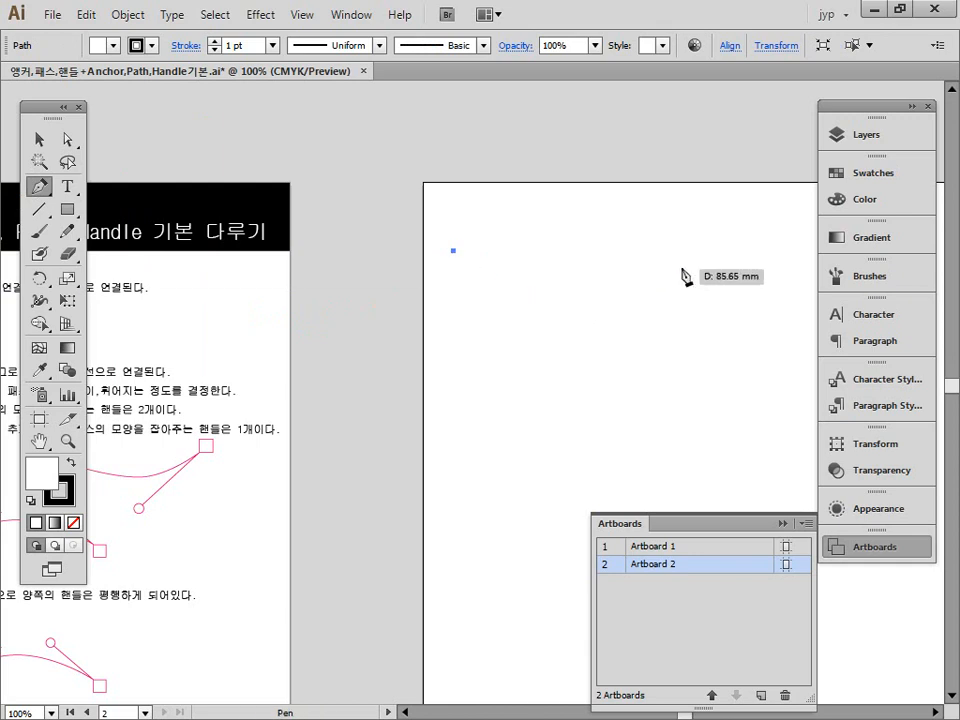
left_click(712, 250)
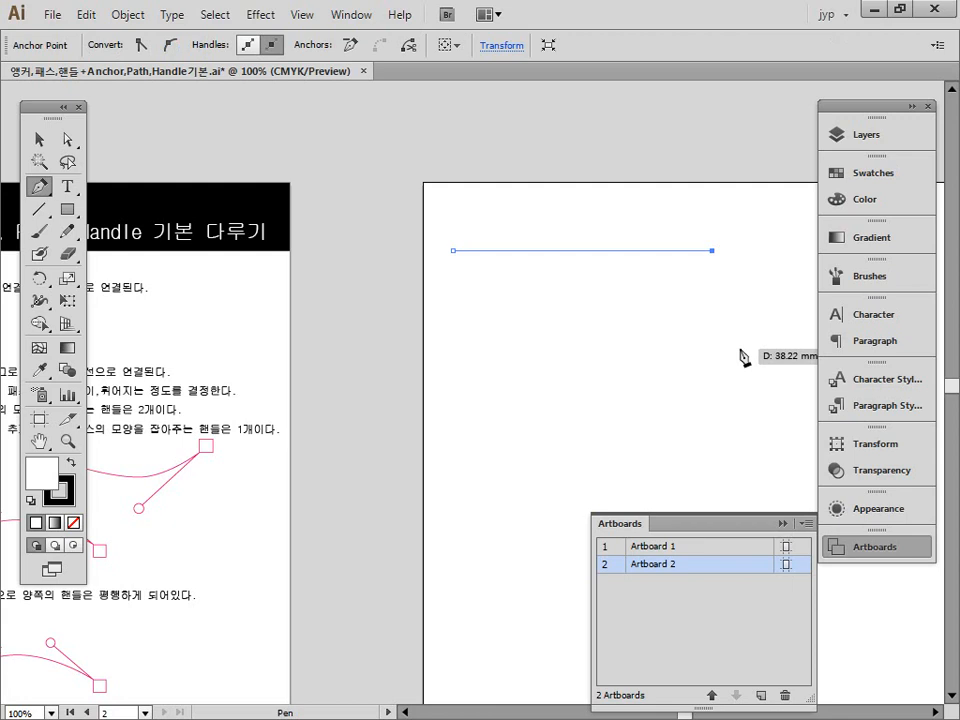
left_click(712, 305, "shift")
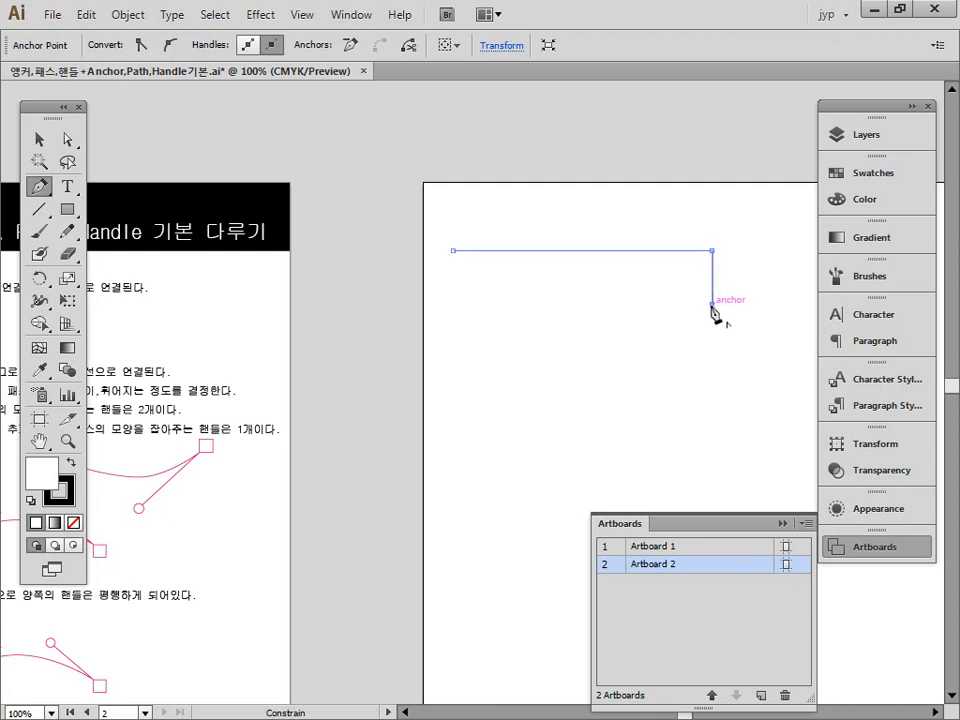
left_click_drag(712, 305, 768, 247)
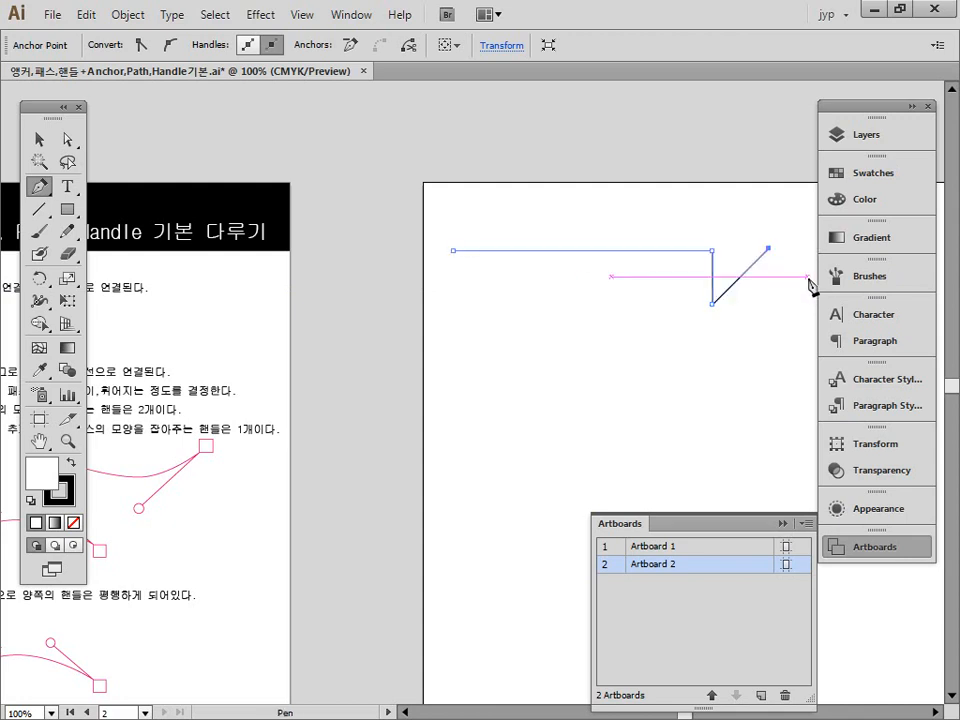
left_click(815, 296)
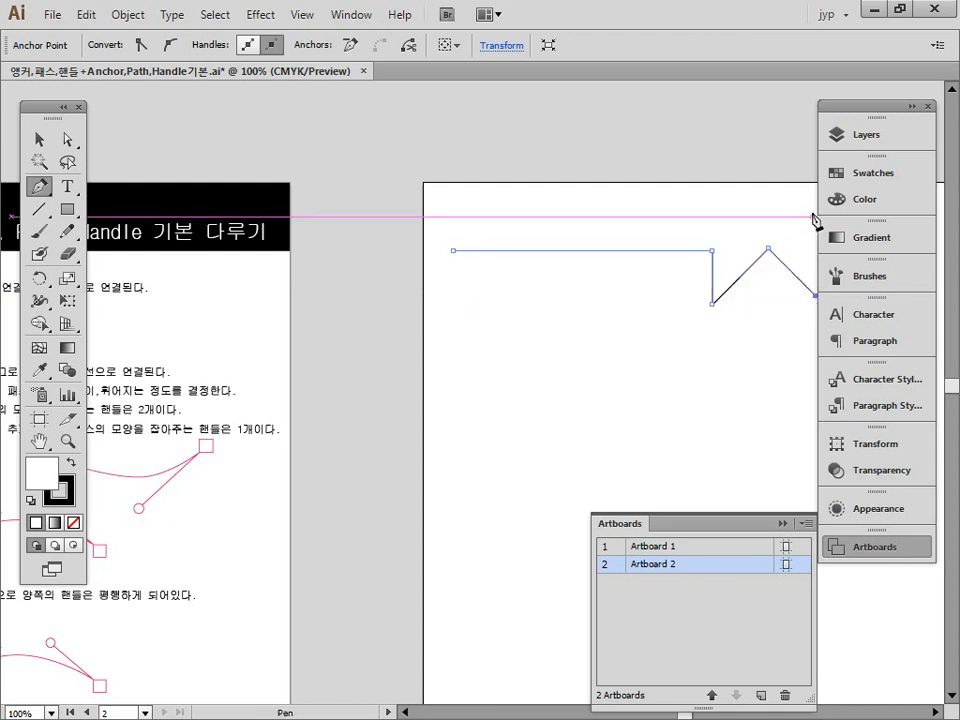
left_click(815, 215)
left_click(454, 215, "shift")
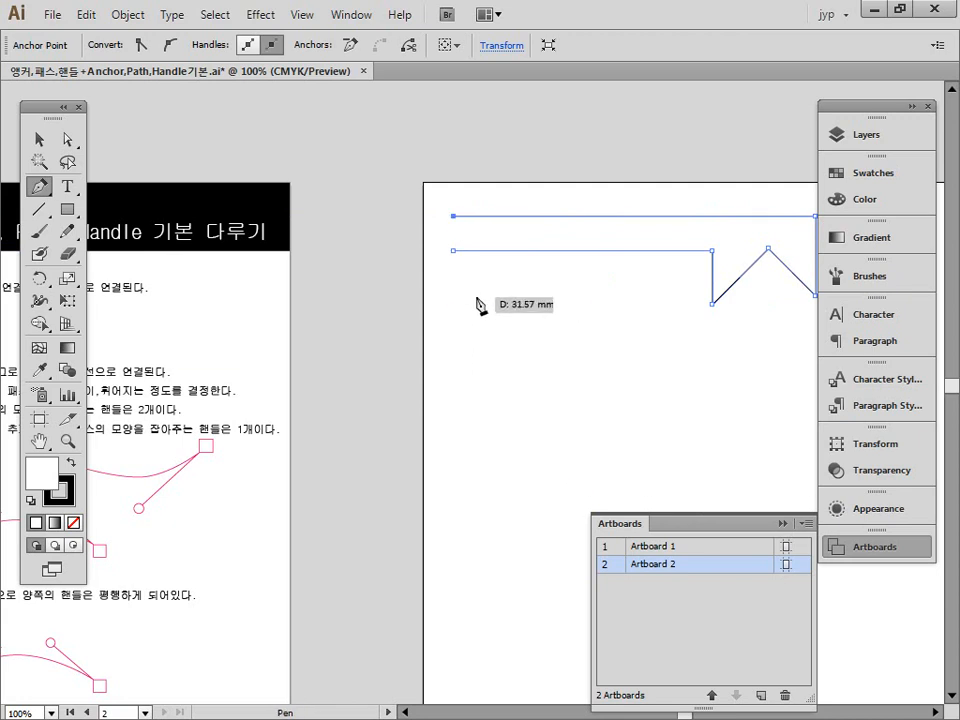
key("ctrl")
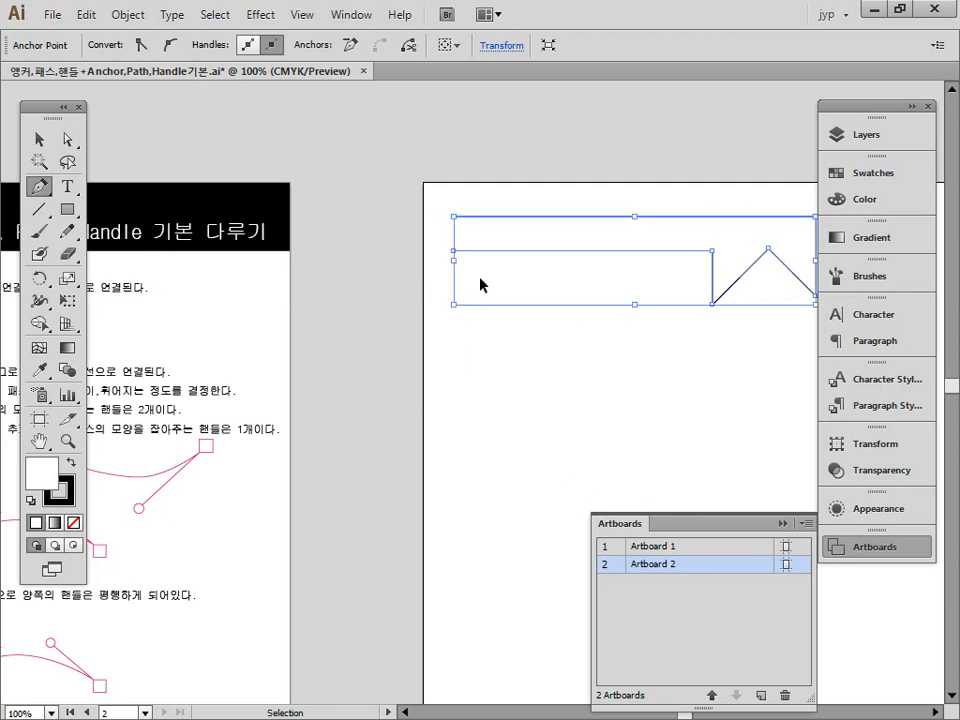
left_click(480, 284, "ctrl")
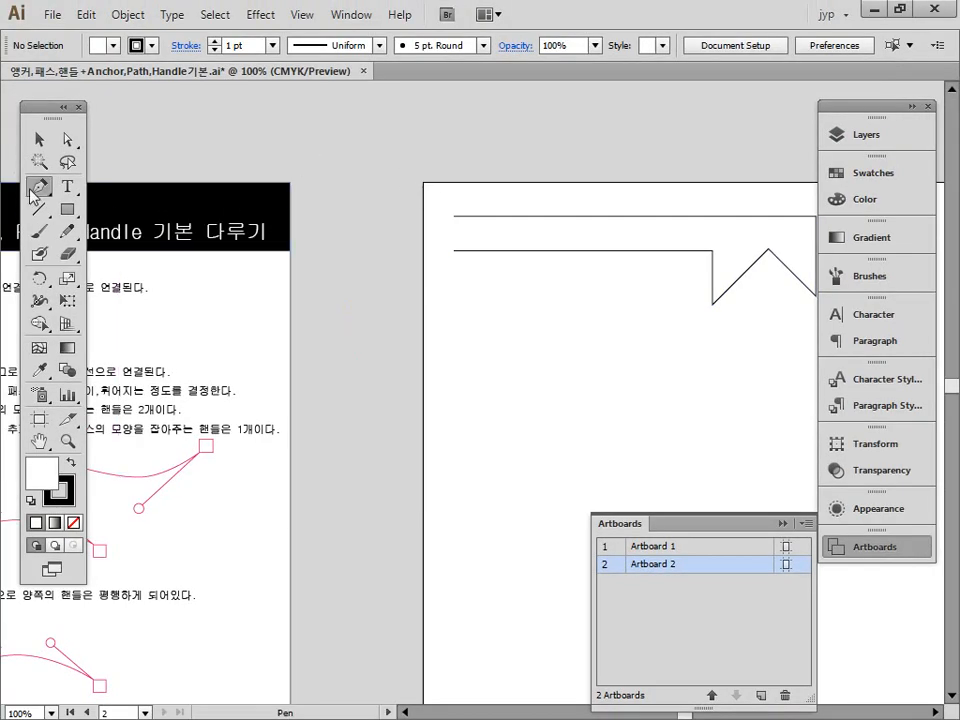
Close the open zigzag path by joining its two left endpoints with a straight vertical segment, then deselect it.
left_click(456, 257)
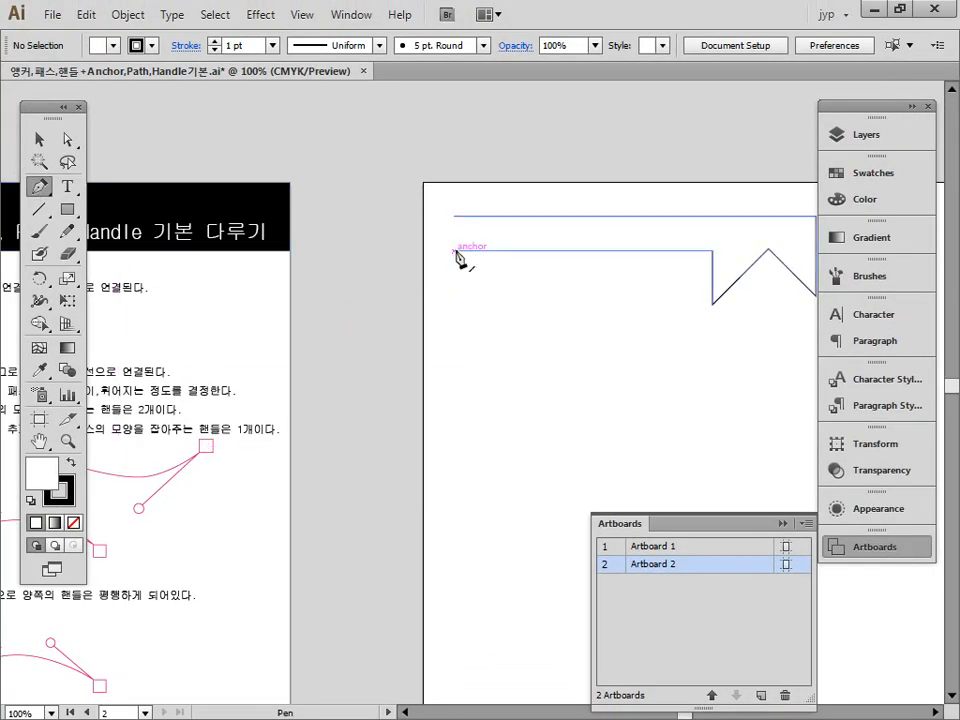
left_click(456, 253)
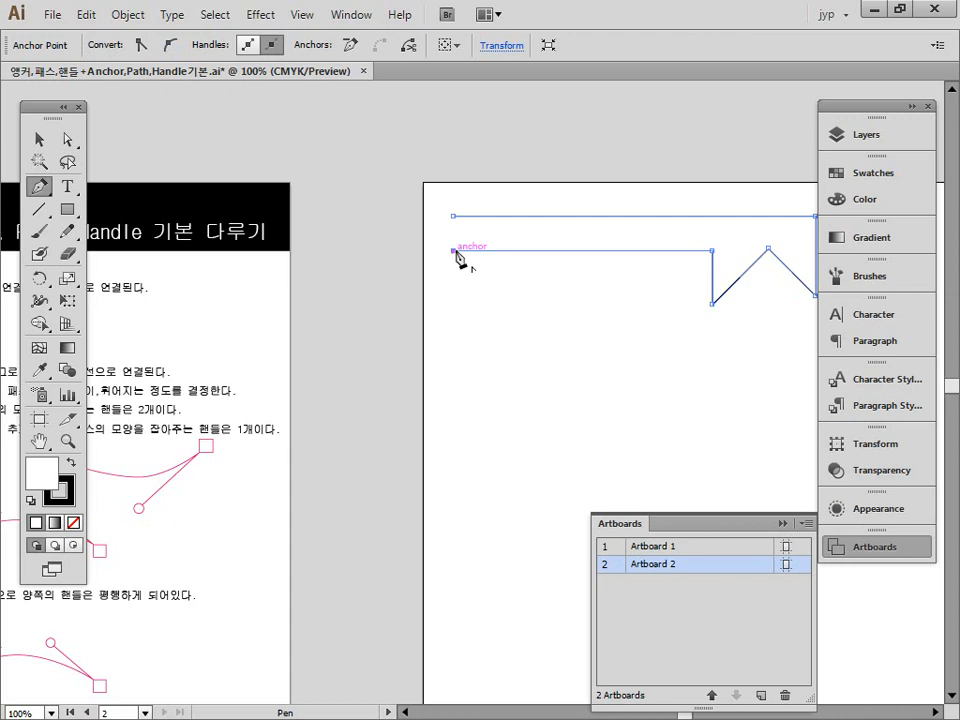
left_click_drag(456, 253, 455, 219)
left_click(489, 332, "ctrl")
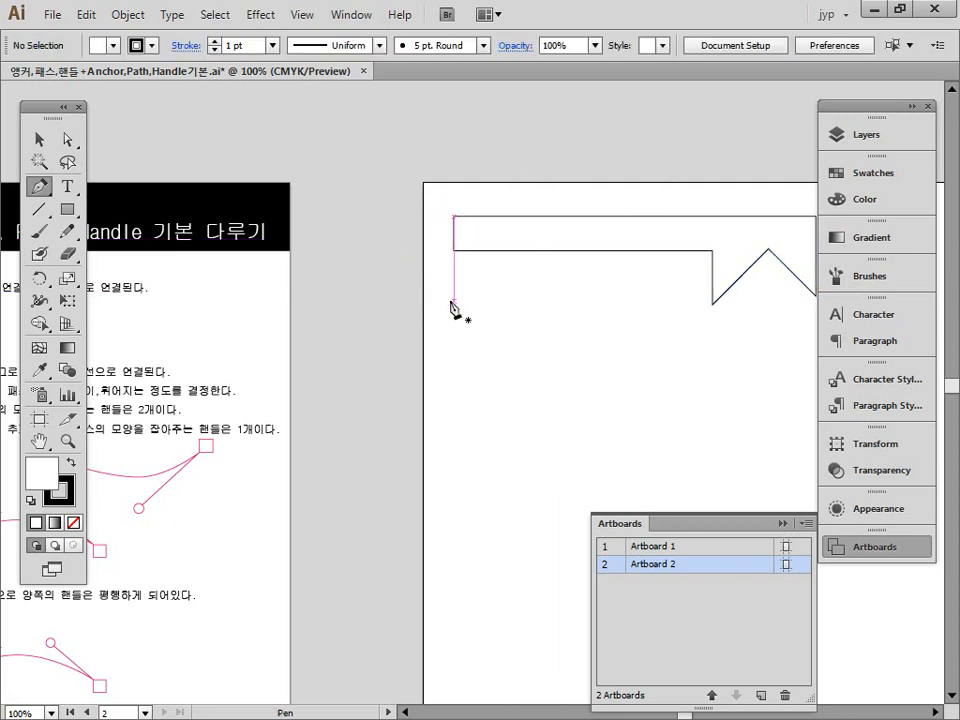
Draw a closed six-cornered L-shaped outline with horizontal and vertical segments below the left part of the zigzag shape.
left_click(453, 299)
left_click(612, 300)
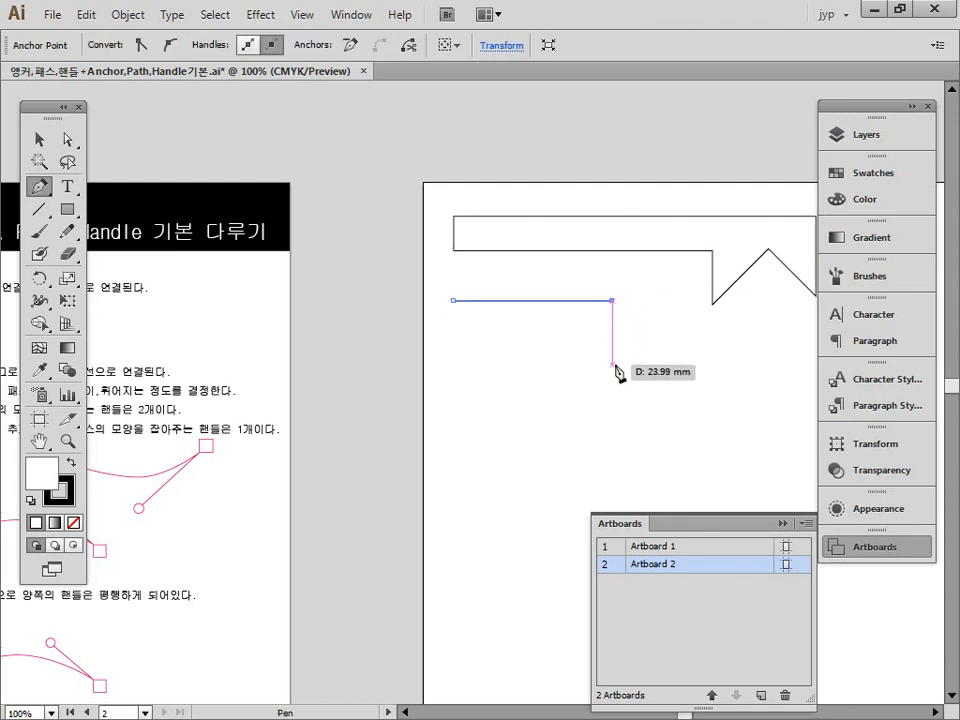
left_click(708, 364, "shift")
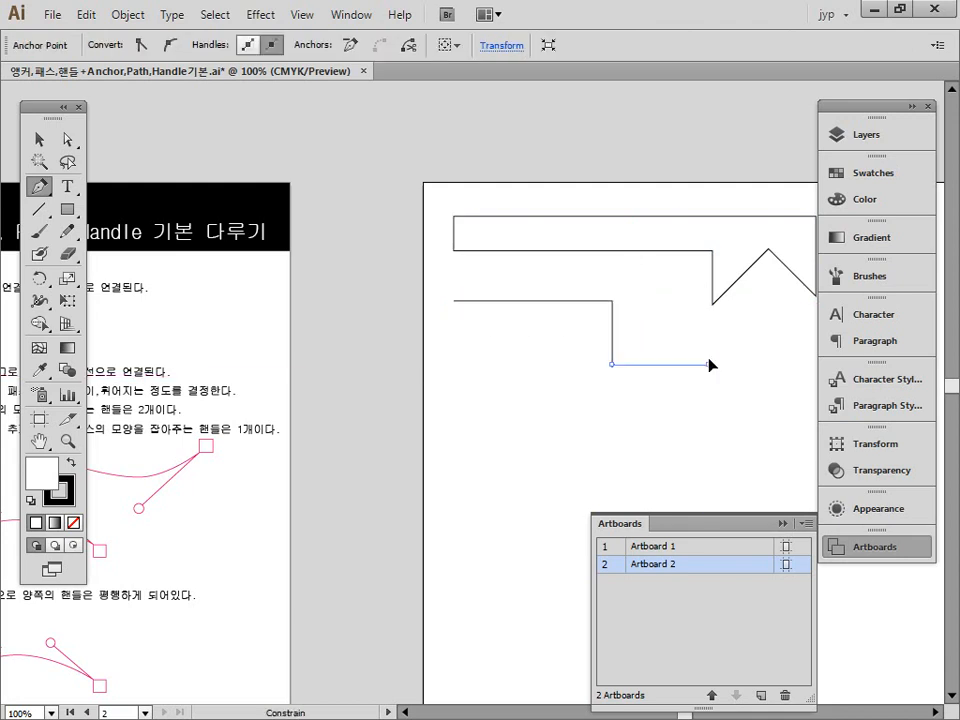
left_click(708, 432, "shift")
left_click(453, 432, "shift")
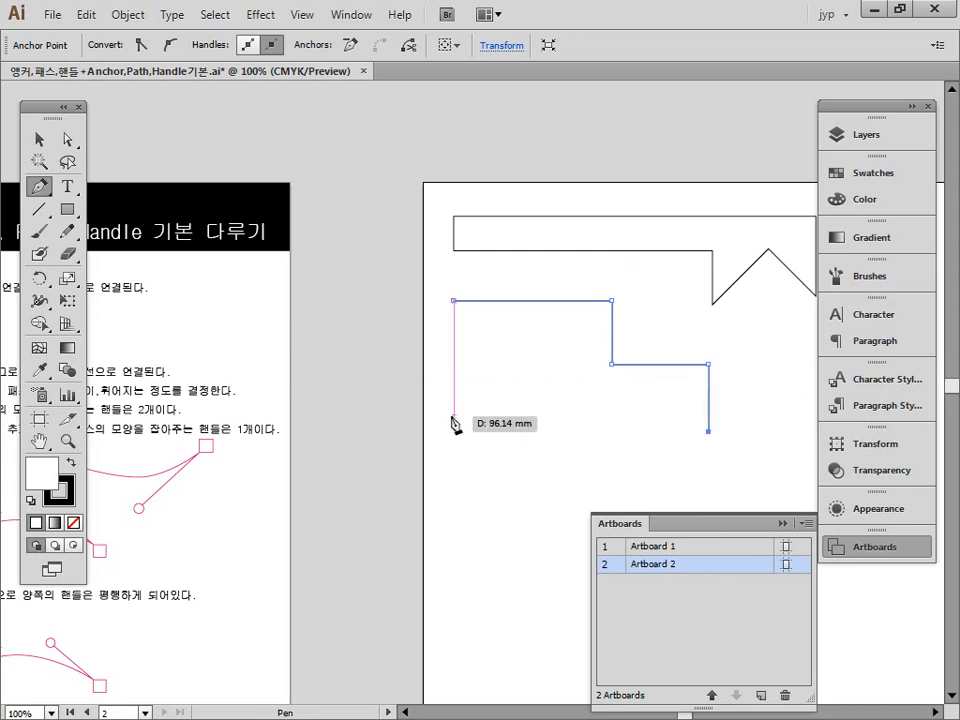
left_click(454, 300)
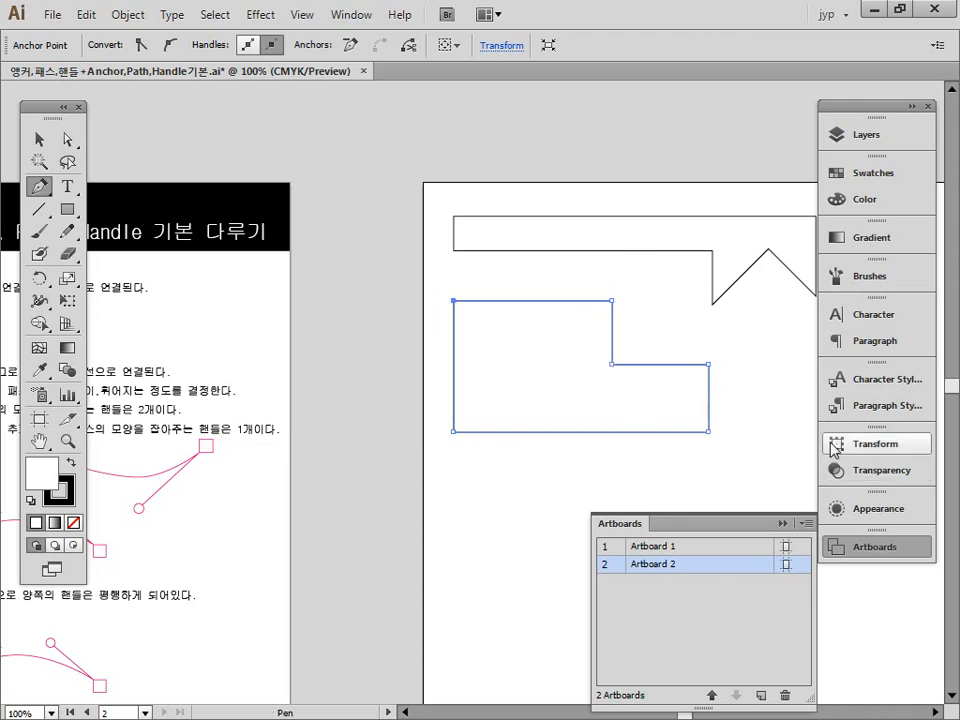
Draw a closed four-sided shape with a flat base, a right edge of about 18.5 mm and a sloping top beside the L-shape, and deselect it.
key("space")
left_click_drag(684, 343, 602, 330)
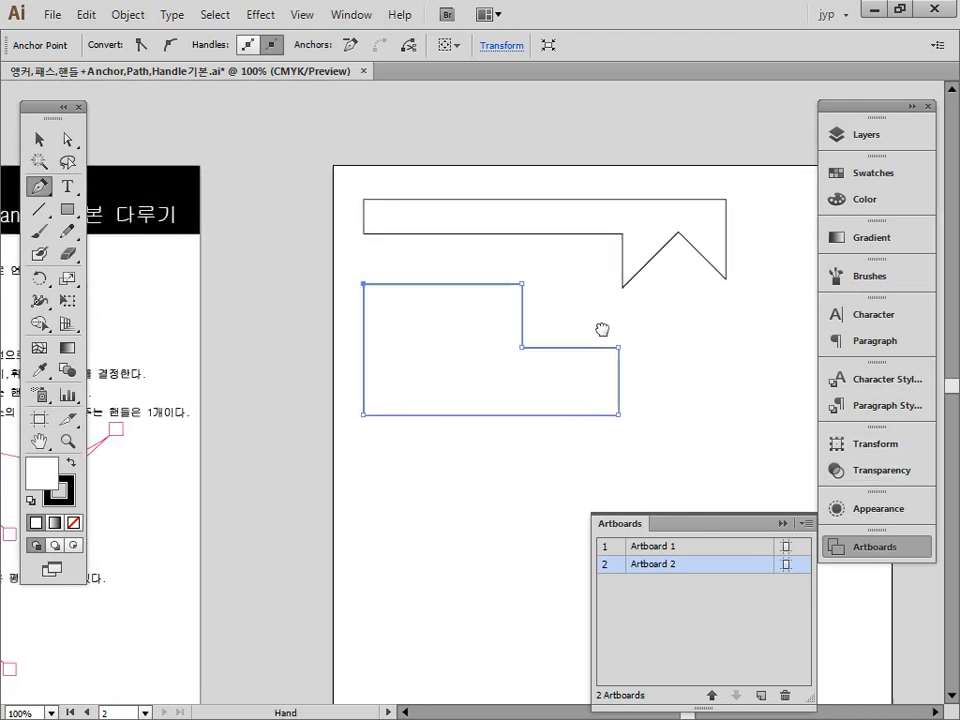
key("alt+space")
key("ctrl+alt+space")
left_click(600, 367, "ctrl+alt")
left_click_drag(543, 352, 549, 312)
left_click(544, 400, "ctrl")
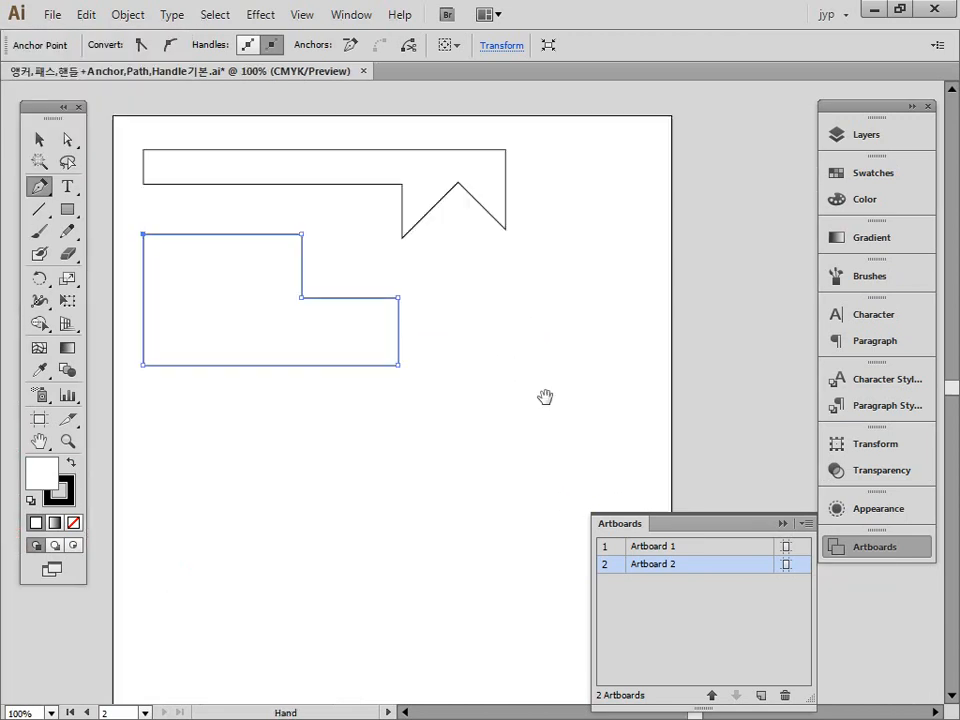
left_click_drag(392, 131, 761, 440)
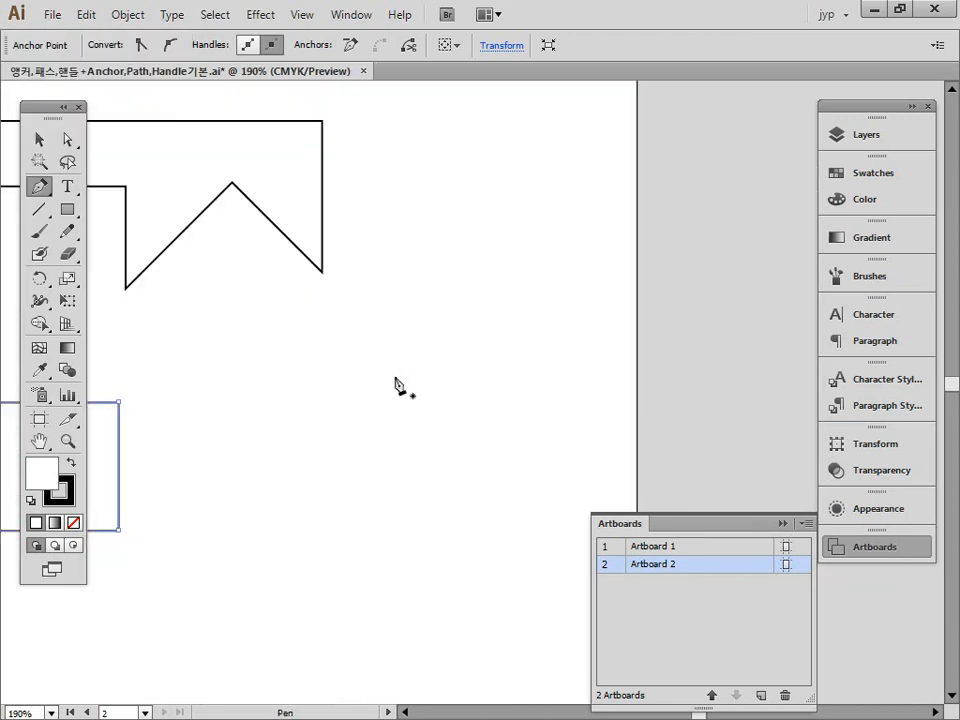
left_click(238, 343)
left_click(238, 529)
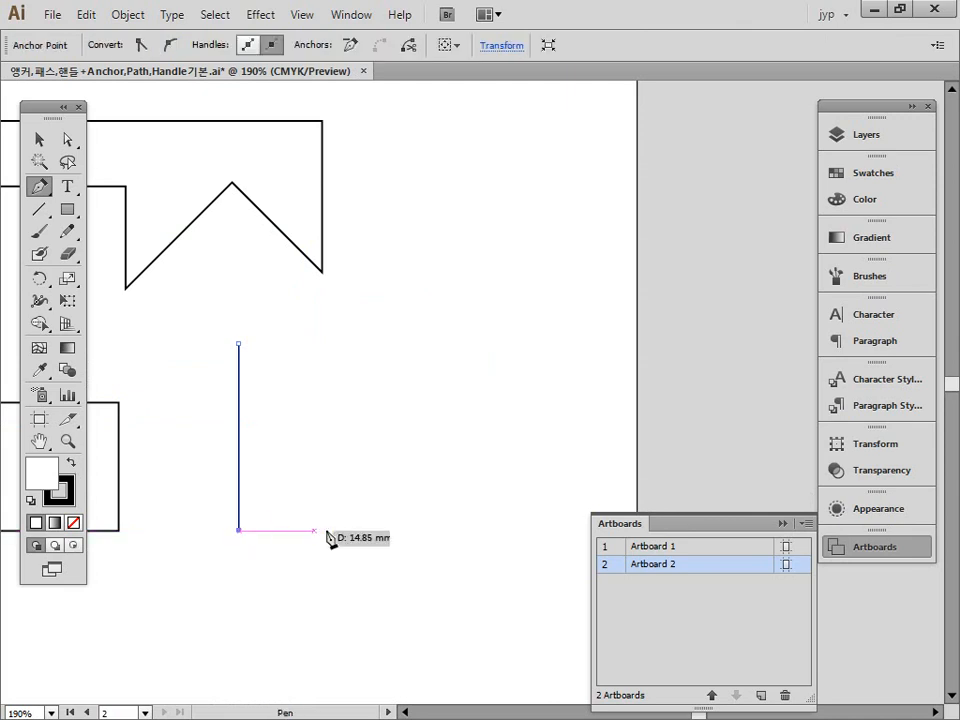
left_click(553, 529)
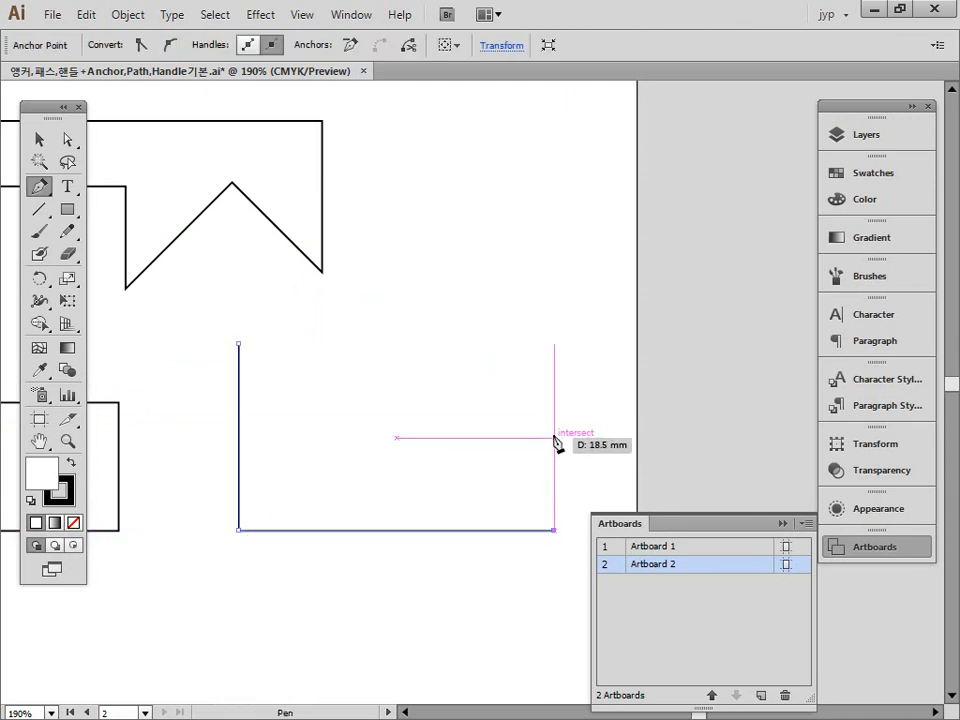
left_click(553, 437)
left_click(240, 346)
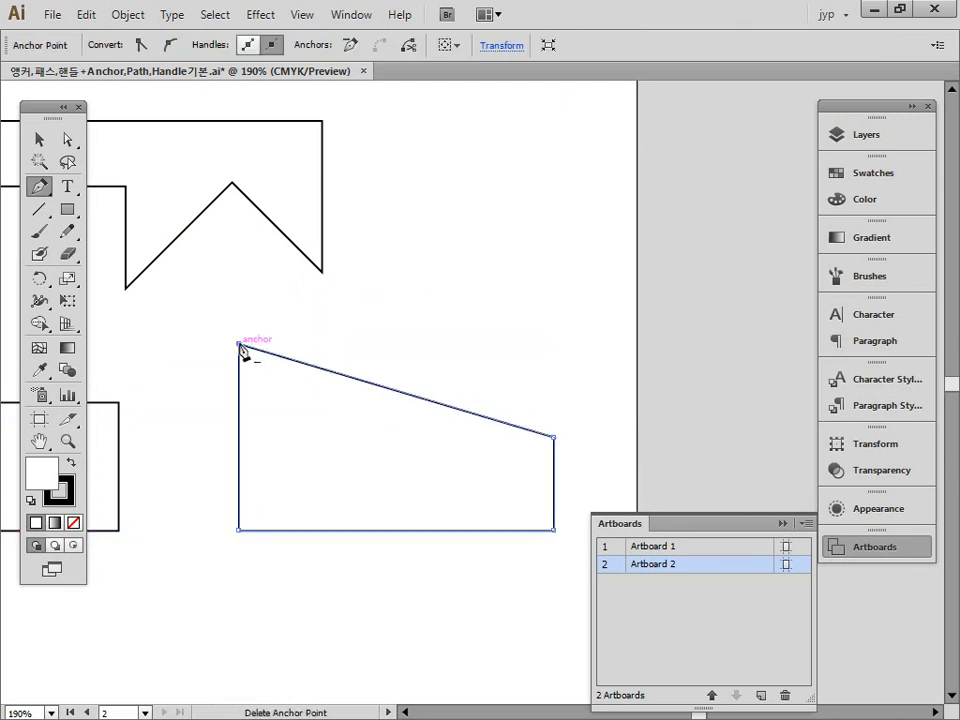
key("ctrl")
left_click(480, 310, "ctrl")
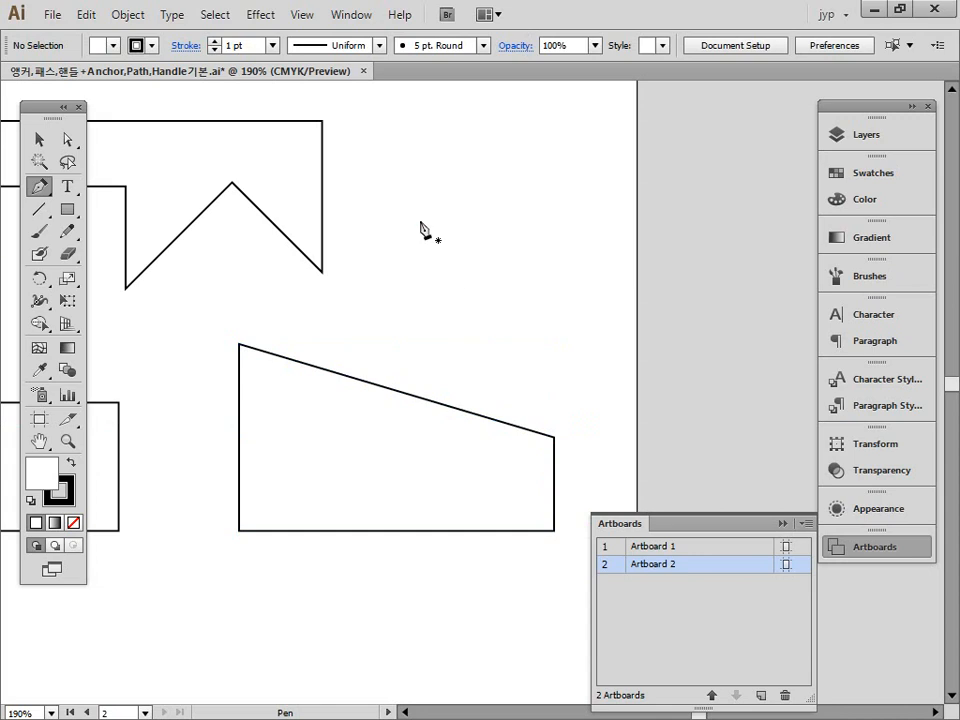
Draw a closed four-sided shape with a flat top and sloping bottom edge to the right of the zigzag shape.
left_click(359, 120)
left_click(553, 120)
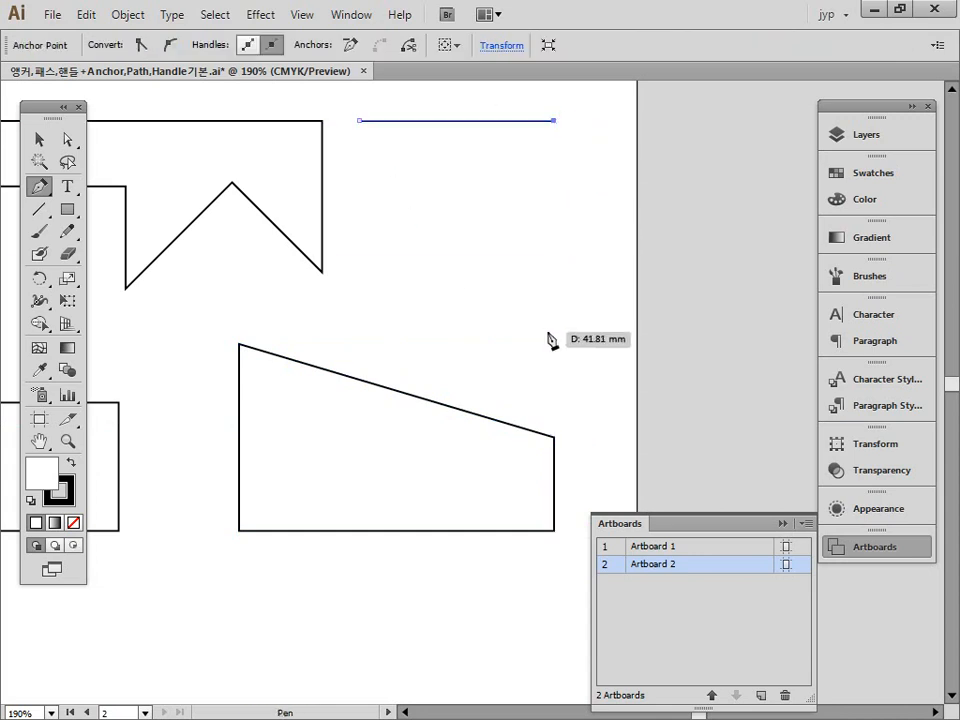
left_click(553, 376)
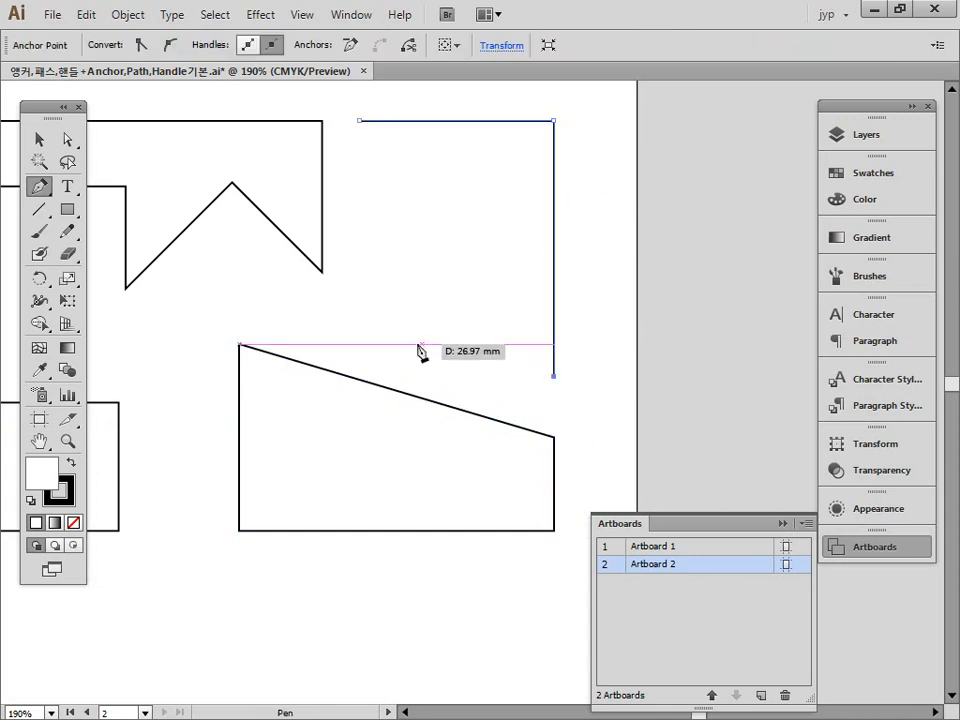
left_click(359, 307)
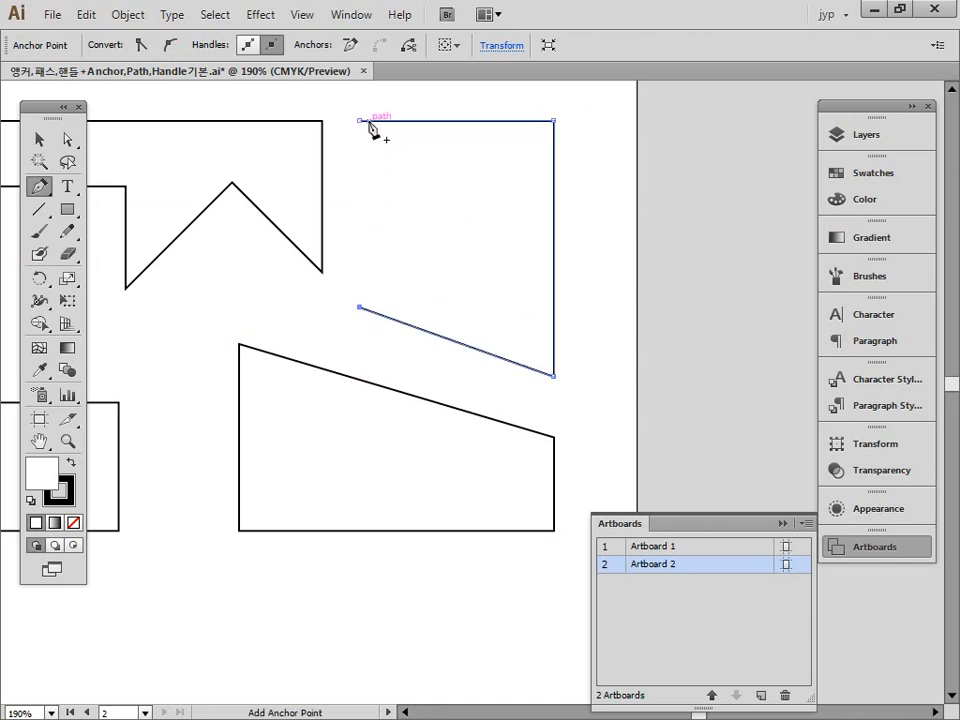
left_click(360, 121)
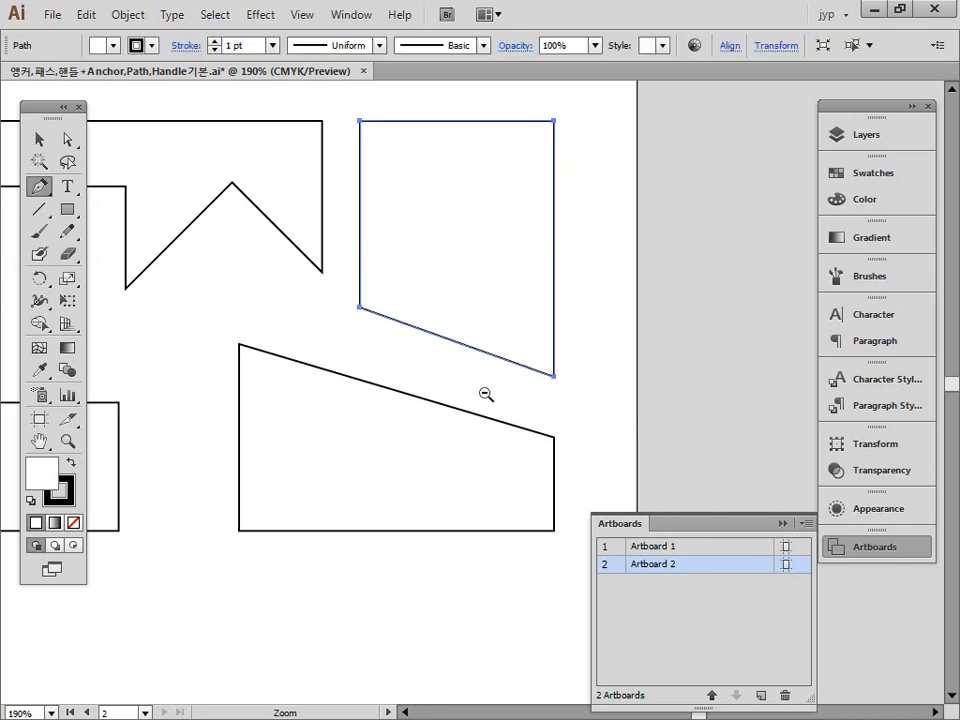
Switch to the Selection tool and deselect the last drawn shape.
left_click(486, 392, "ctrl+alt")
left_click_drag(540, 420, 516, 338)
left_click(462, 332, "ctrl")
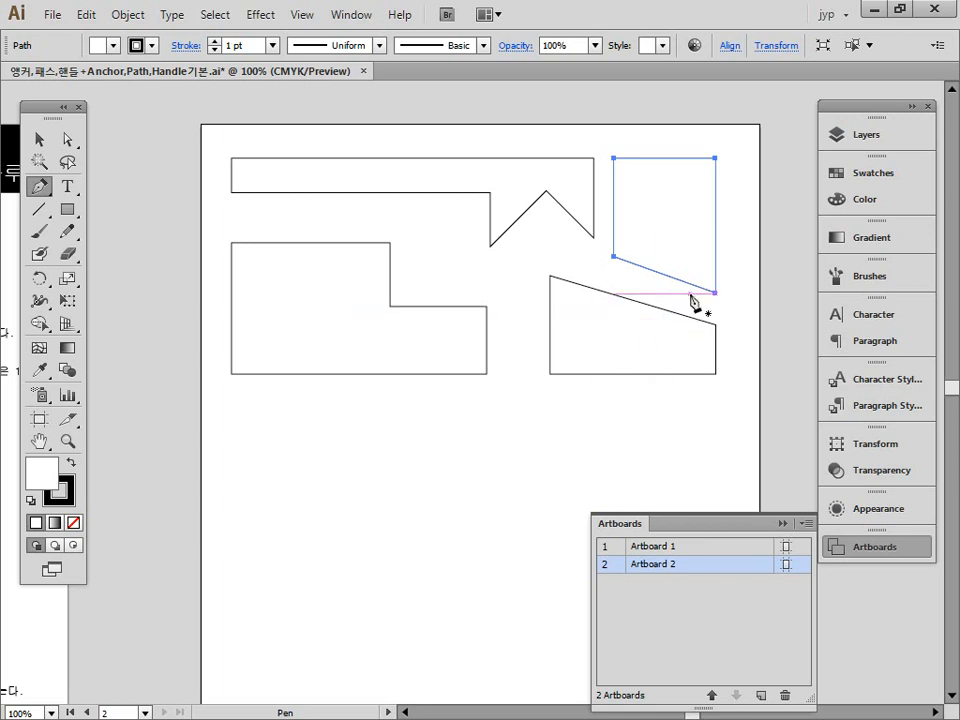
key("v")
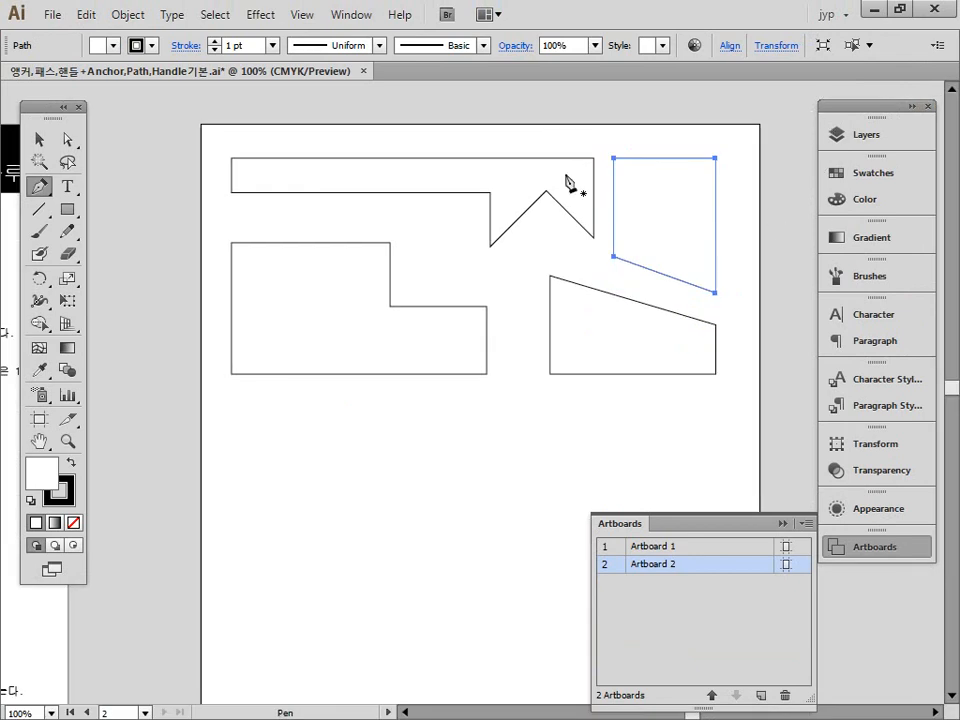
left_click(38, 140)
left_click(311, 200)
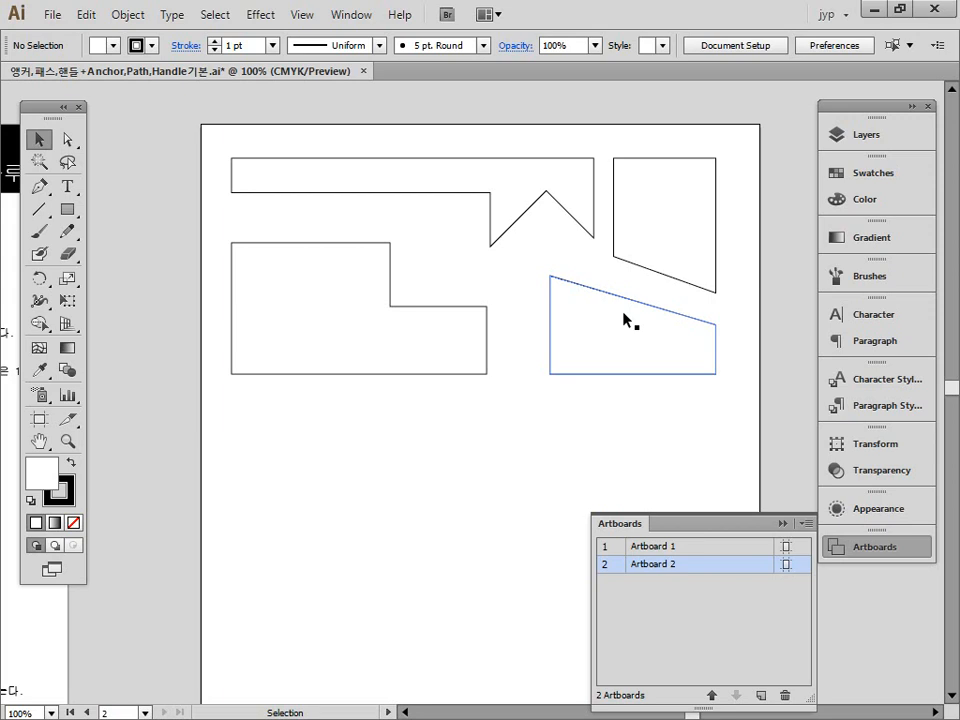
Directly select the closed zigzag shape and examine the anchor point and path line at its upper-left corner up close.
left_click(68, 140)
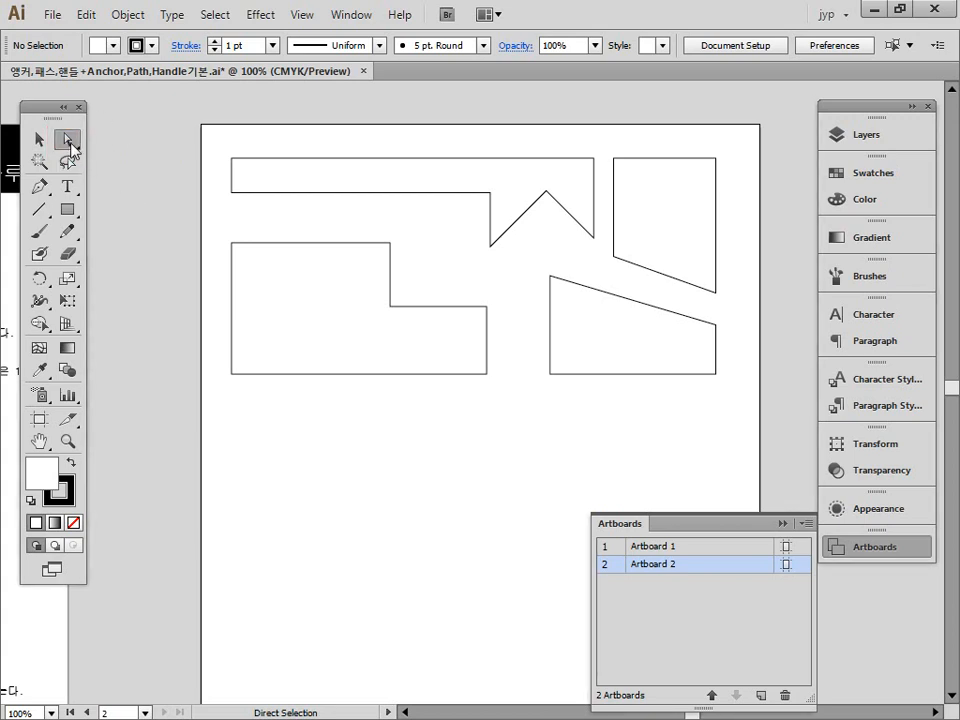
left_click_drag(204, 154, 285, 253)
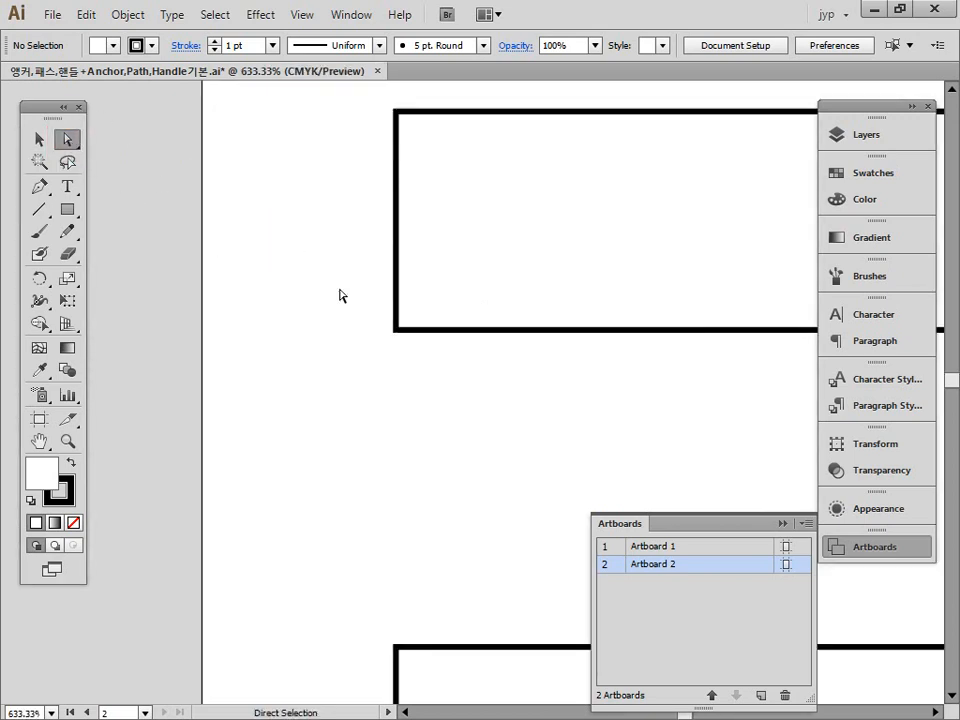
left_click(397, 208)
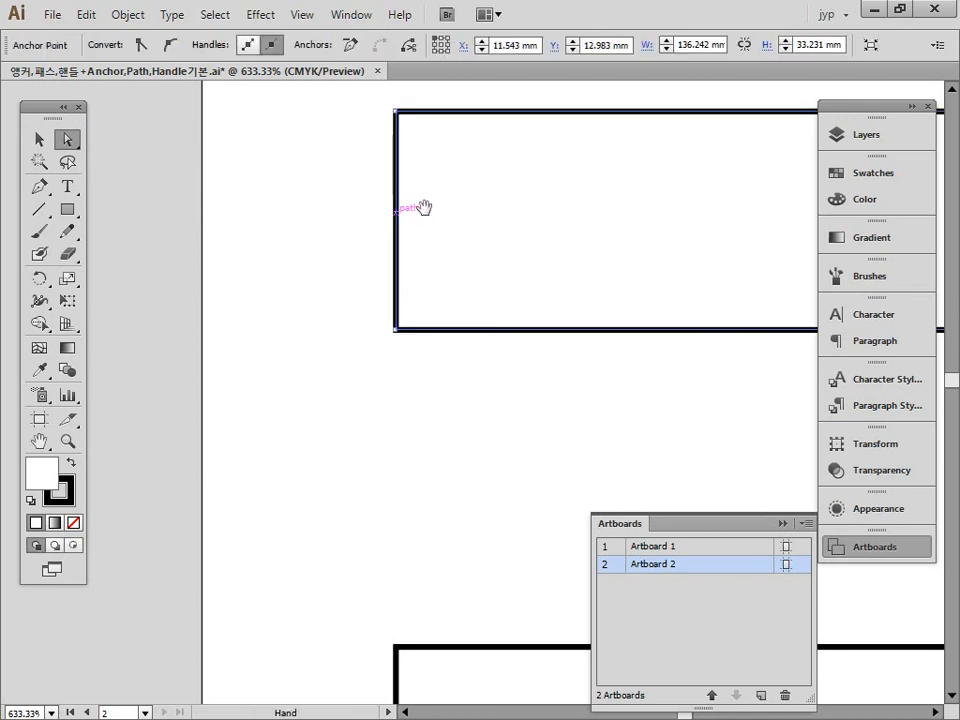
left_click_drag(424, 206, 306, 275)
left_click_drag(243, 154, 310, 229)
left_click_drag(475, 329, 385, 329)
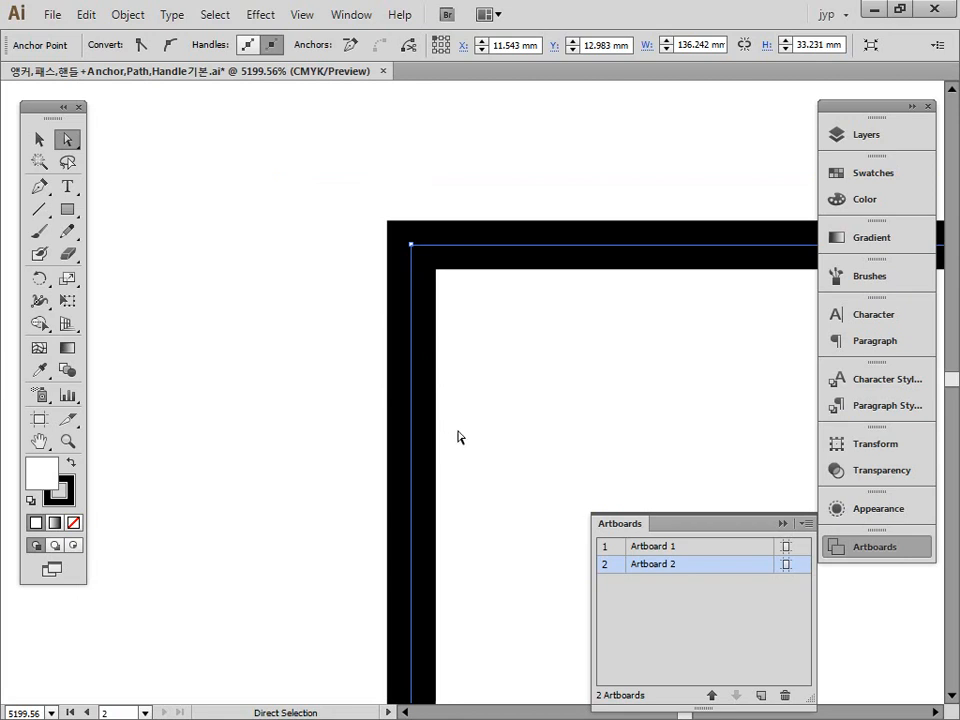
left_click(445, 521, "ctrl+alt")
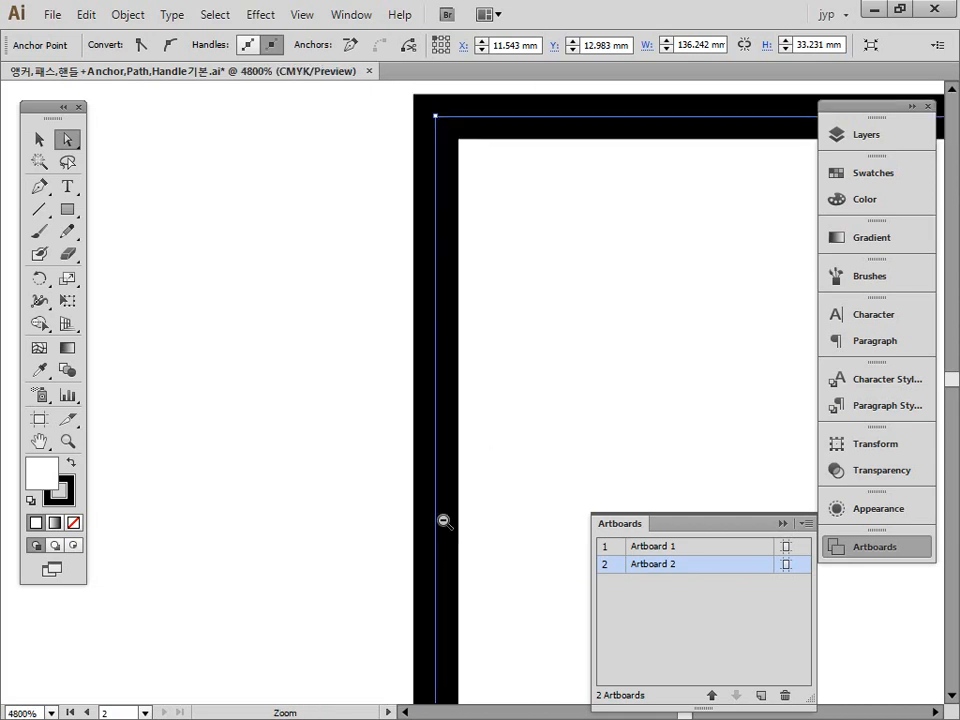
left_click(445, 521, "ctrl+alt")
left_click(445, 521, "ctrl+alt")
left_click(445, 521, "ctrl+alt")
left_click(445, 521, "ctrl+alt")
left_click(445, 521, "ctrl+alt")
left_click(445, 521, "ctrl+alt")
left_click(620, 369, "ctrl+alt")
left_click(620, 369, "ctrl+alt")
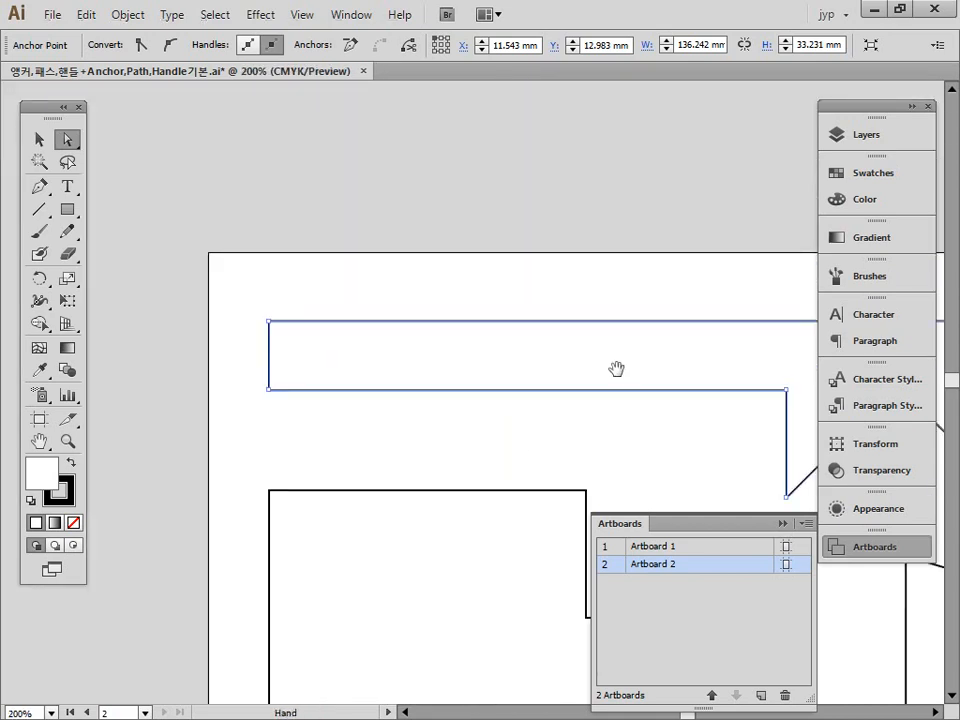
left_click_drag(570, 466, 373, 238)
left_click(504, 442, "ctrl+alt")
key("alt+space")
left_click_drag(501, 420, 458, 373)
left_click(474, 450, "ctrl+alt")
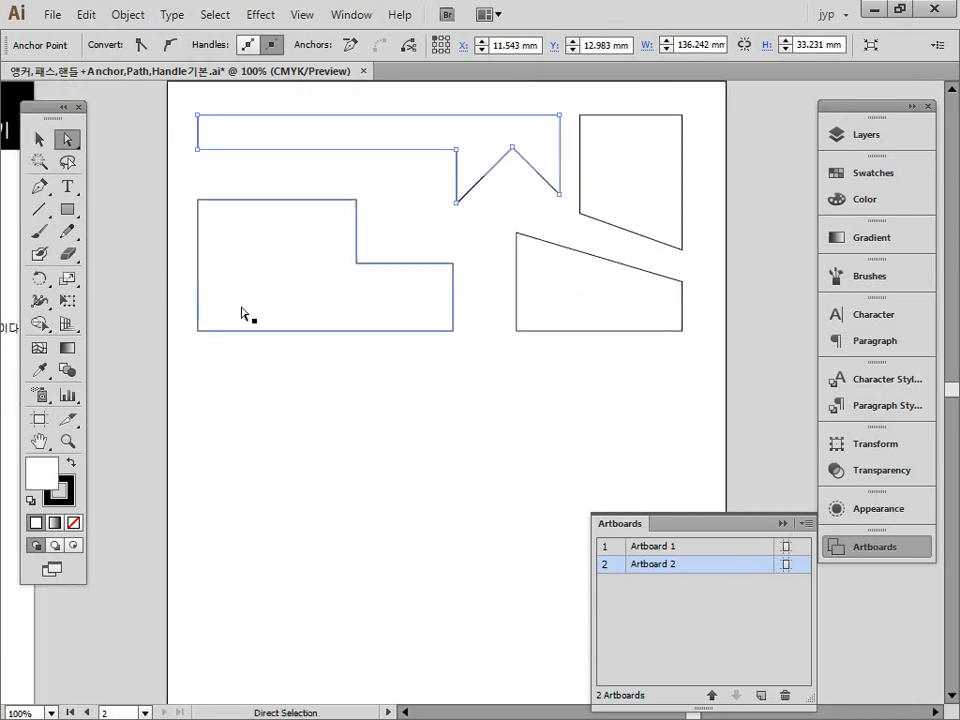
Start a new Pen path below the L-shape's left edge with a smooth anchor point whose leading handle slopes up to the right.
left_click(44, 190)
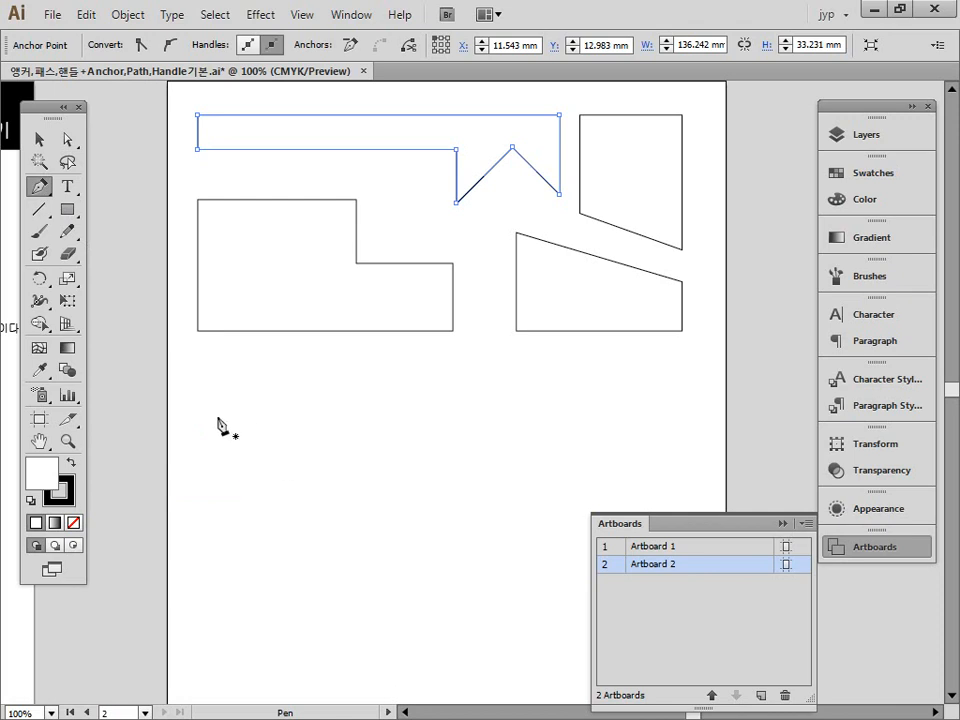
left_click_drag(205, 404, 262, 371)
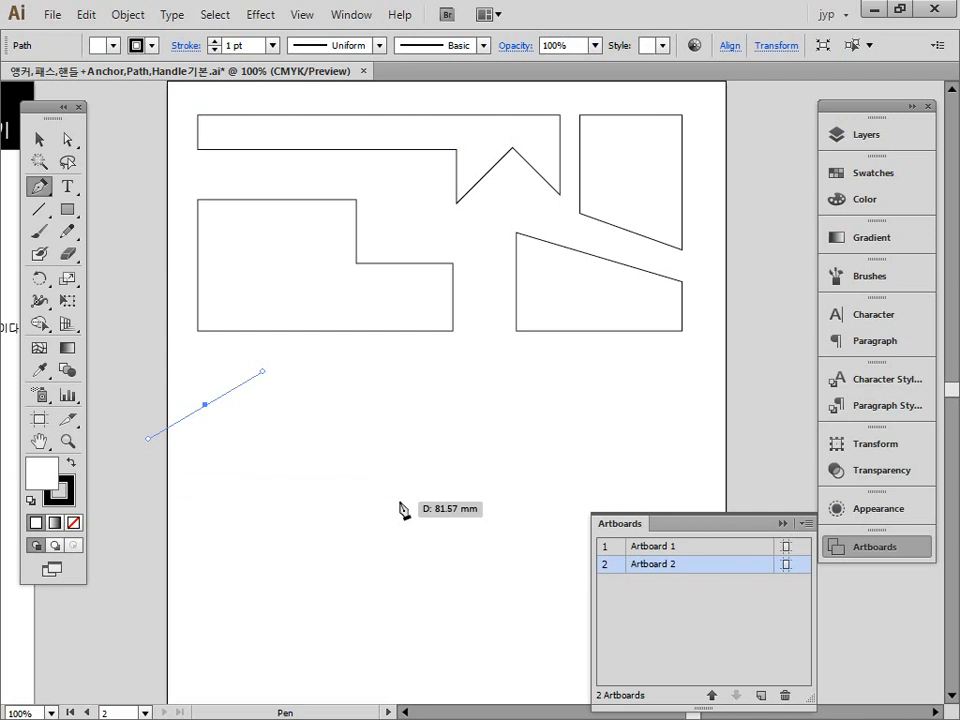
key("ctrl")
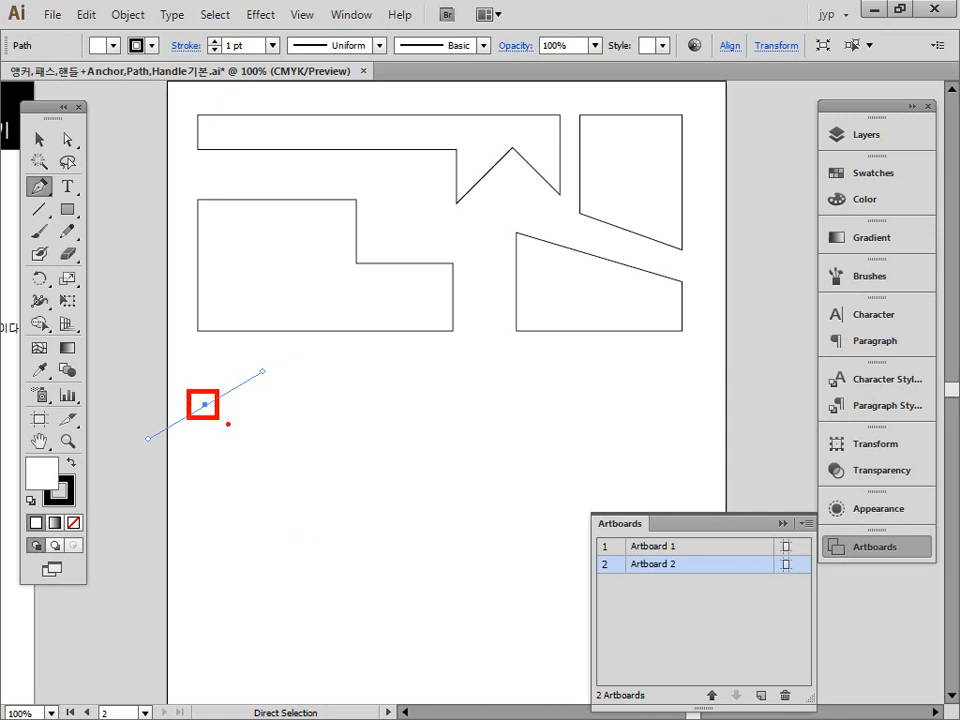
type("t")
type("anb")
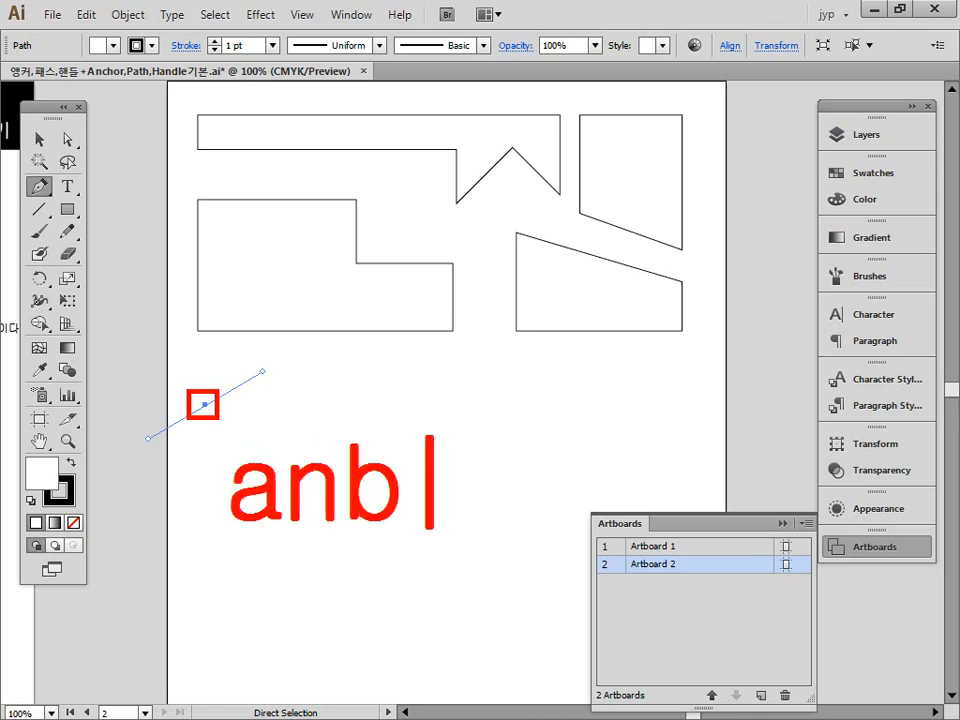
key("BackSpace")
type("chorf")
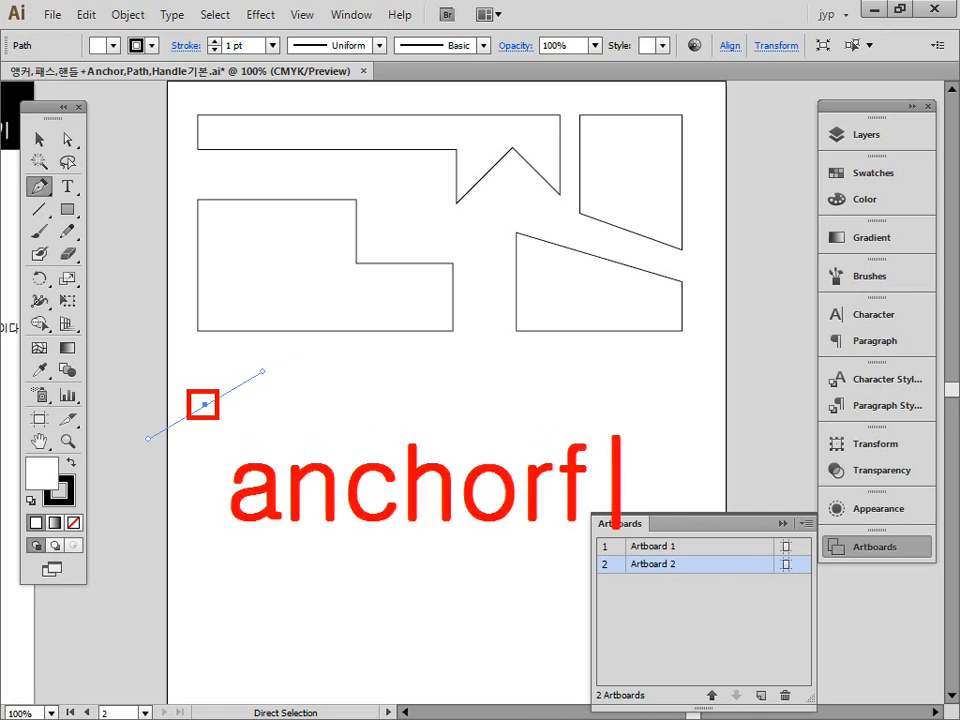
key("BackSpace")
key("Escape")
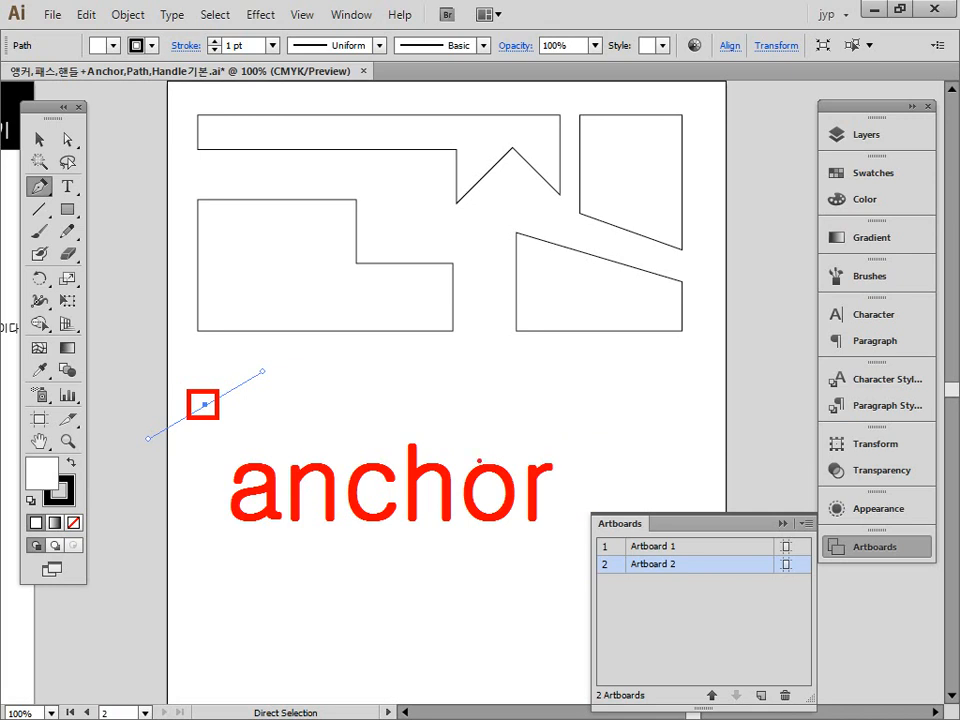
mouse_move(222, 420)
left_mouse_down()
mouse_move(235, 458)
mouse_move(219, 425)
left_mouse_up()
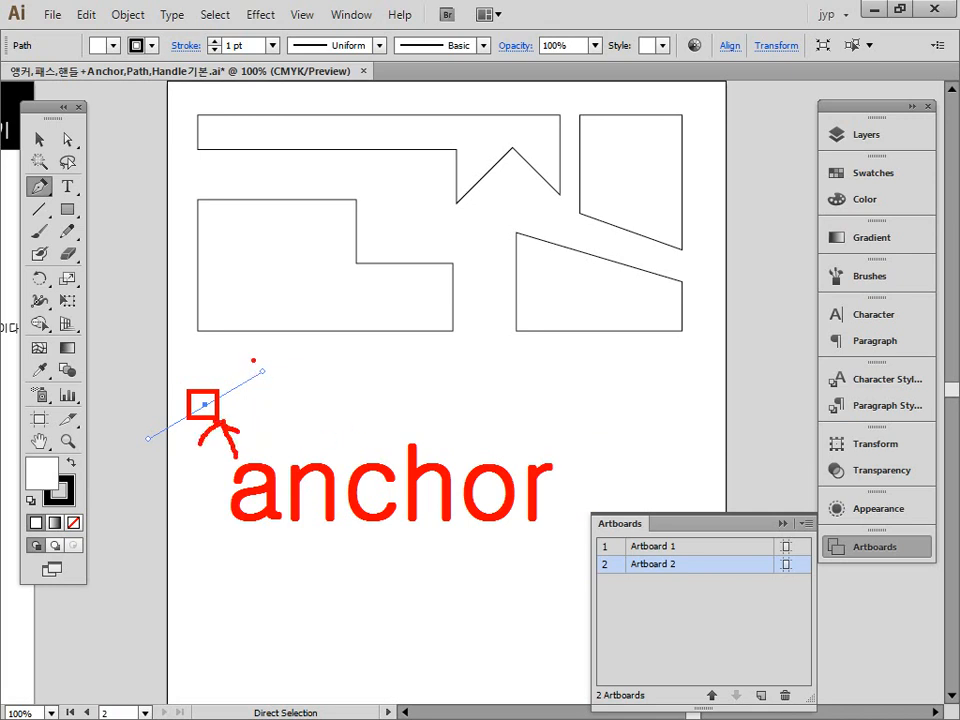
left_click_drag(252, 359, 277, 378)
mouse_move(126, 417)
left_mouse_down()
mouse_move(166, 370)
mouse_move(237, 349)
mouse_move(259, 358)
mouse_move(209, 349)
mouse_move(238, 307)
mouse_move(310, 295)
left_mouse_up()
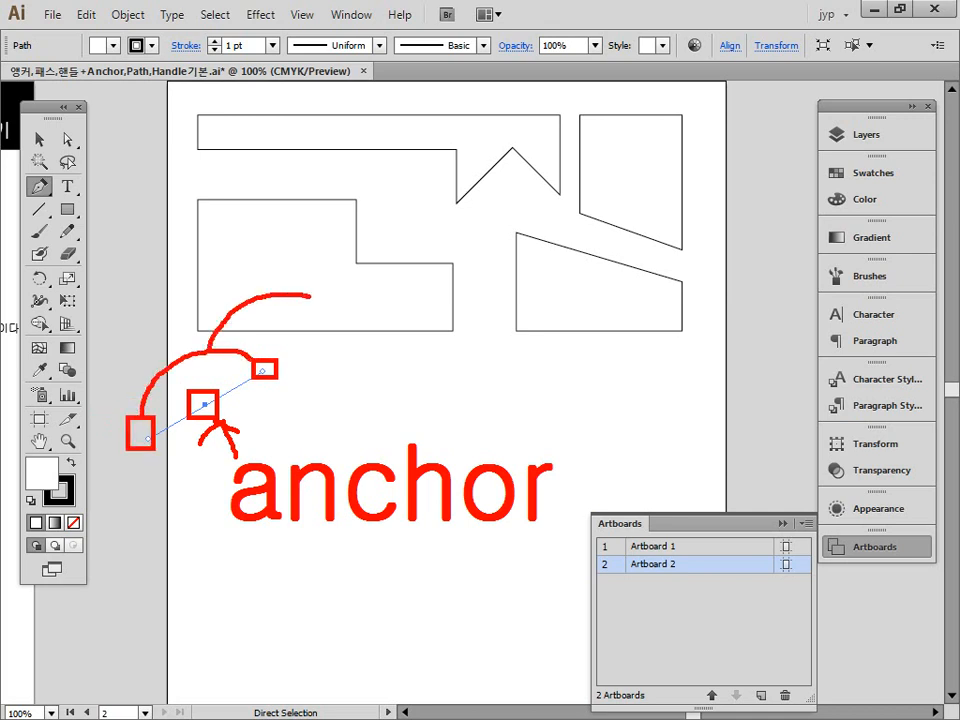
key("t")
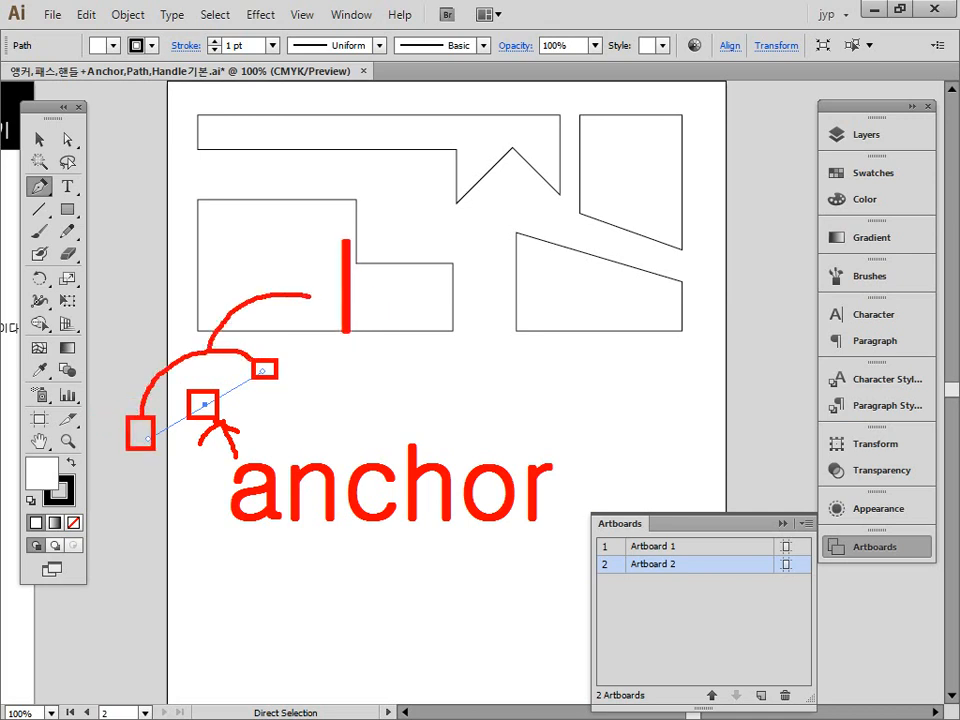
type("hancl")
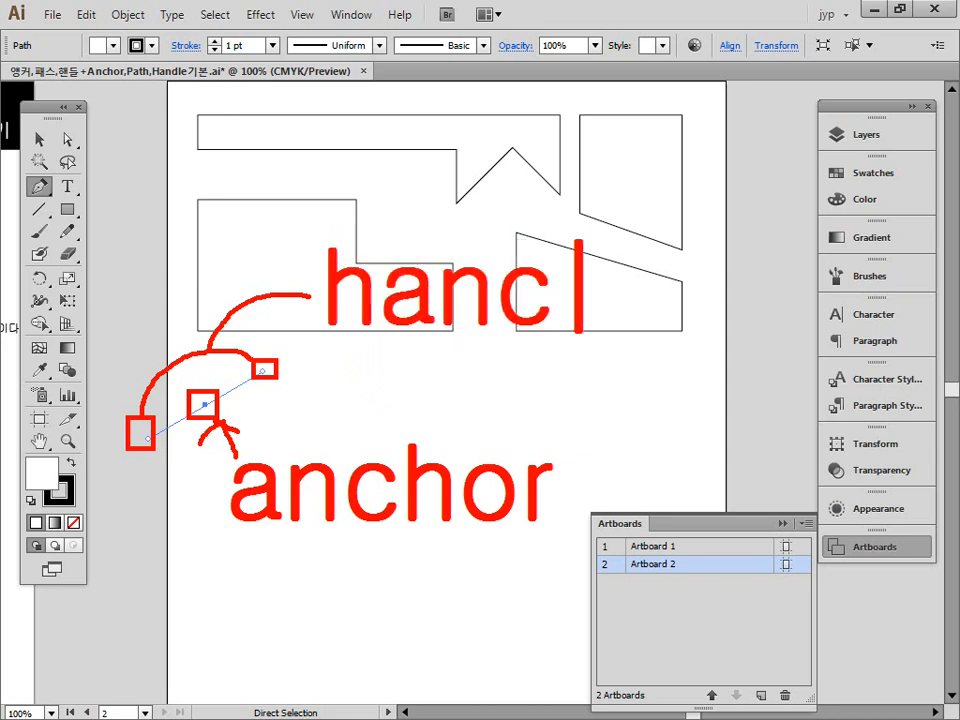
key("BackSpace")
key("BackSpace")
type("dle")
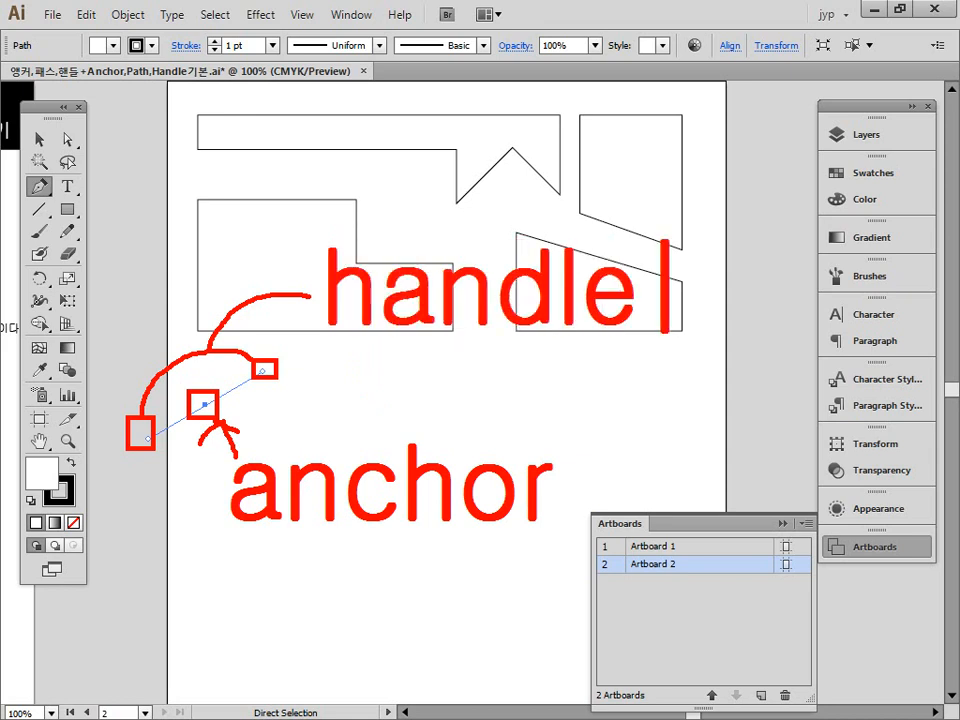
key("Escape")
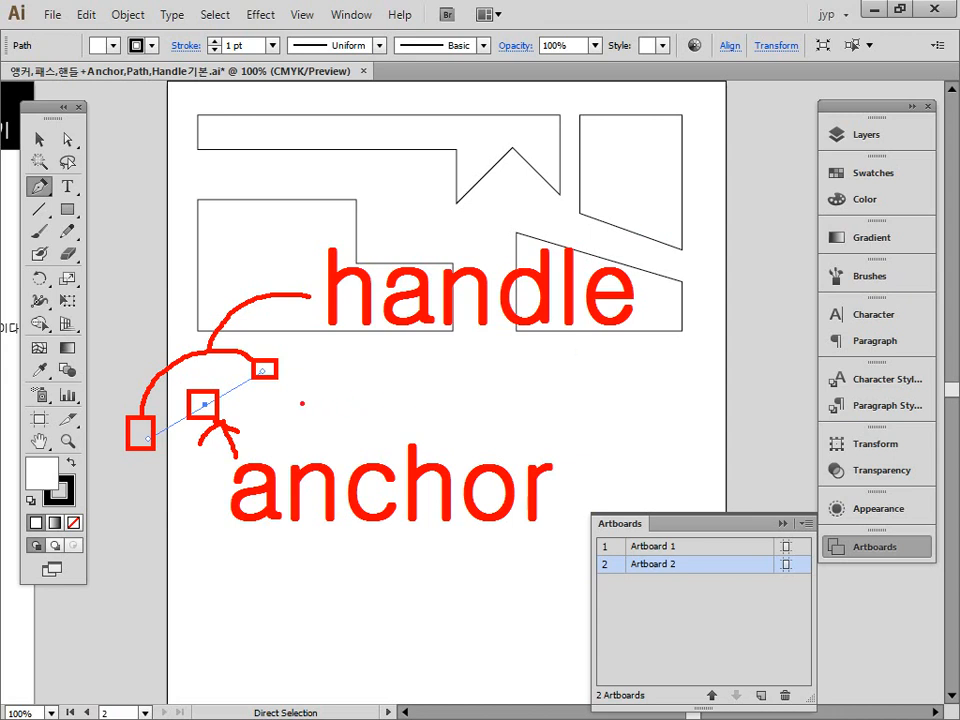
mouse_move(205, 405)
left_mouse_down()
mouse_move(254, 375)
mouse_move(232, 398)
mouse_move(134, 445)
mouse_move(200, 409)
left_mouse_up()
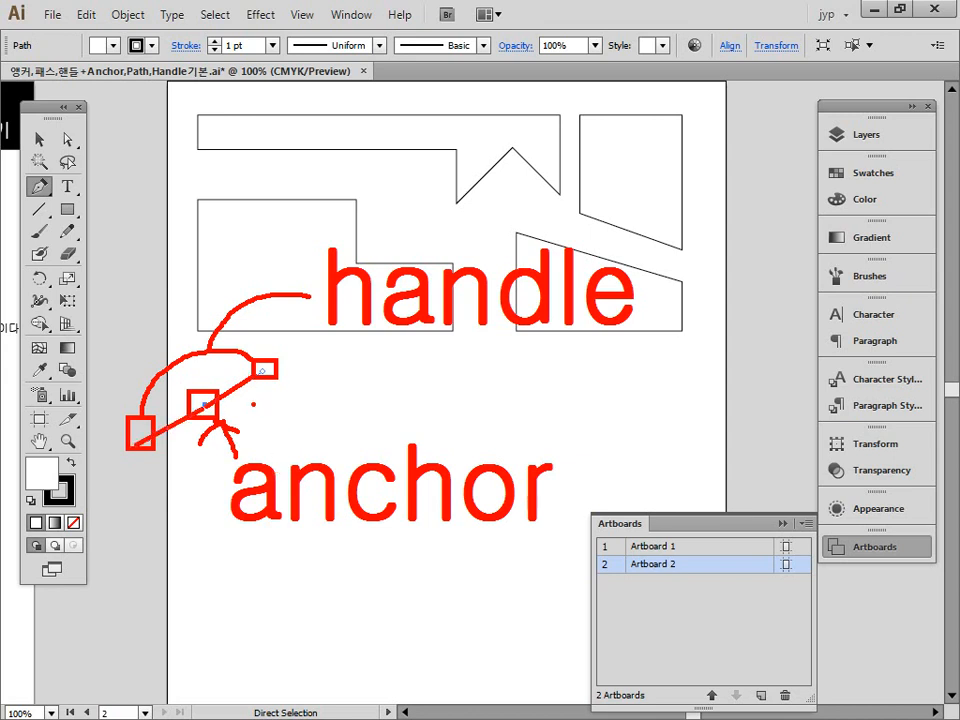
mouse_move(272, 370)
left_mouse_down()
mouse_move(330, 342)
mouse_move(325, 363)
left_mouse_up()
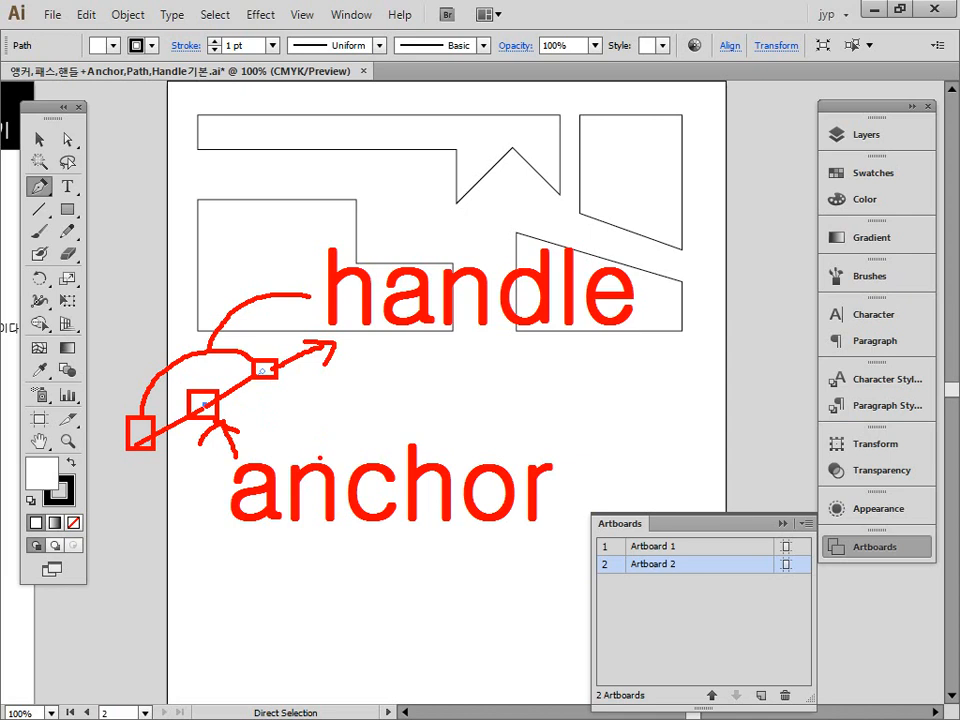
left_click_drag(217, 407, 354, 383)
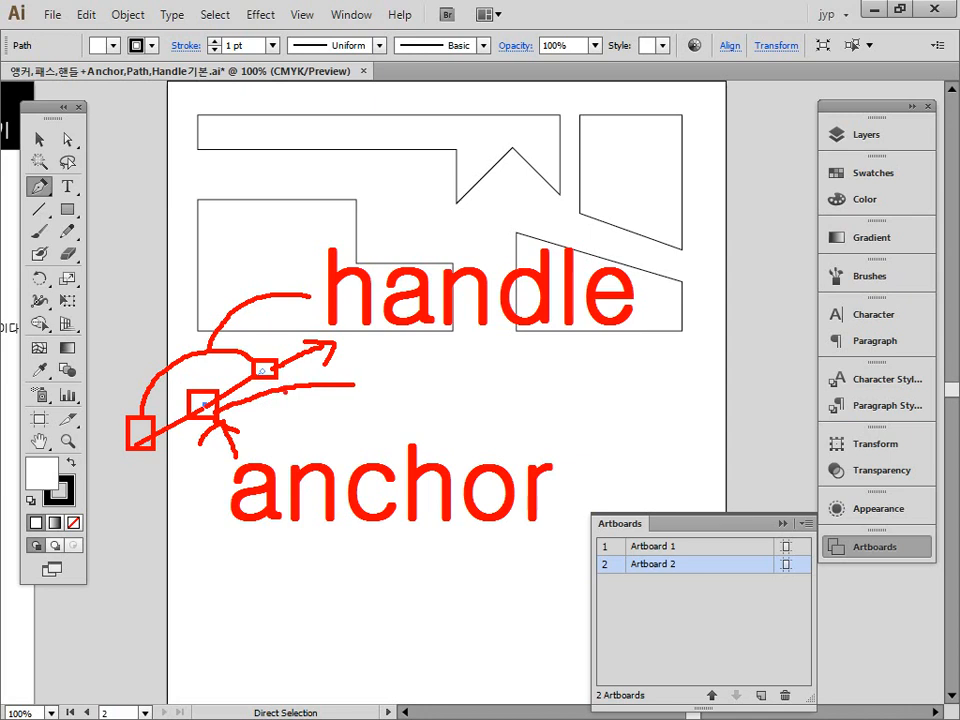
key("e")
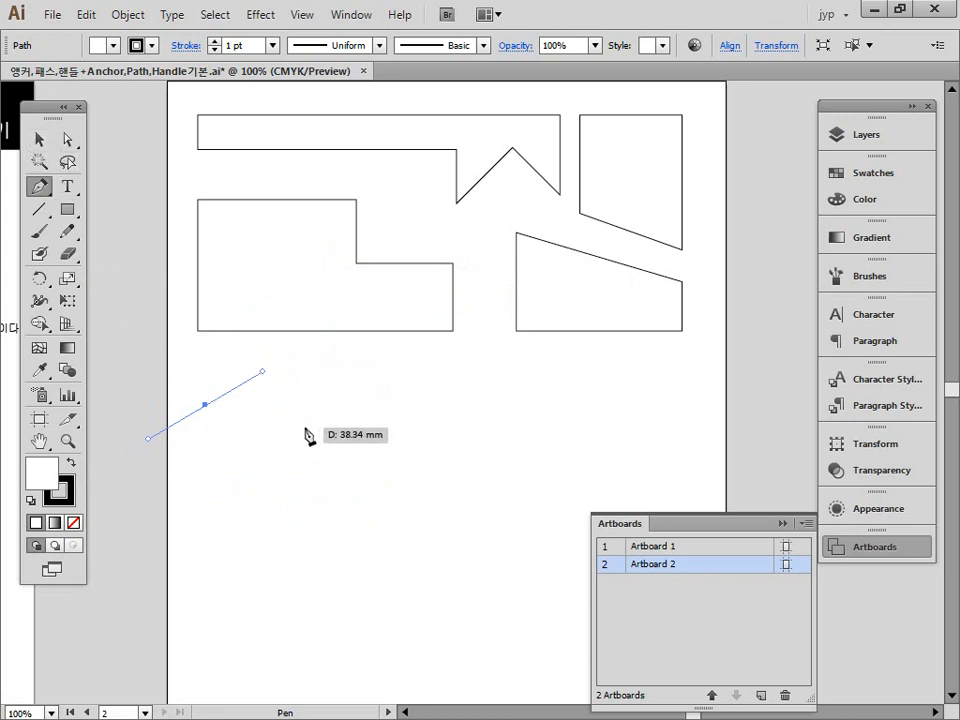
Extend the path across the artboard with three smooth anchors level with the first, forming an up-down-up wave, and deselect it.
left_click_drag(373, 405, 415, 442)
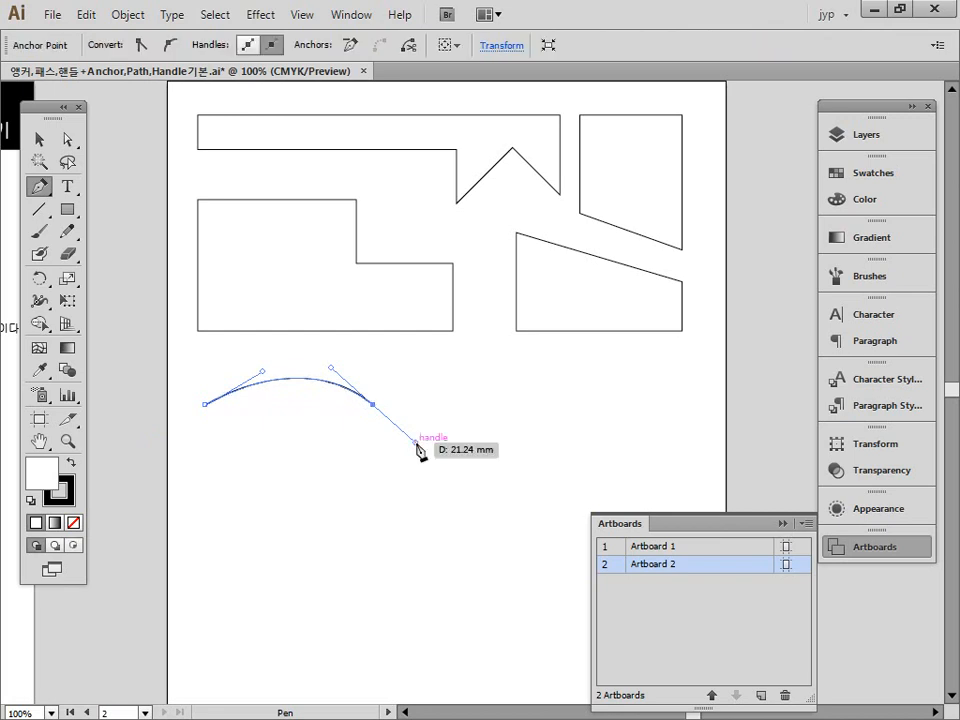
left_click(373, 404, "ctrl")
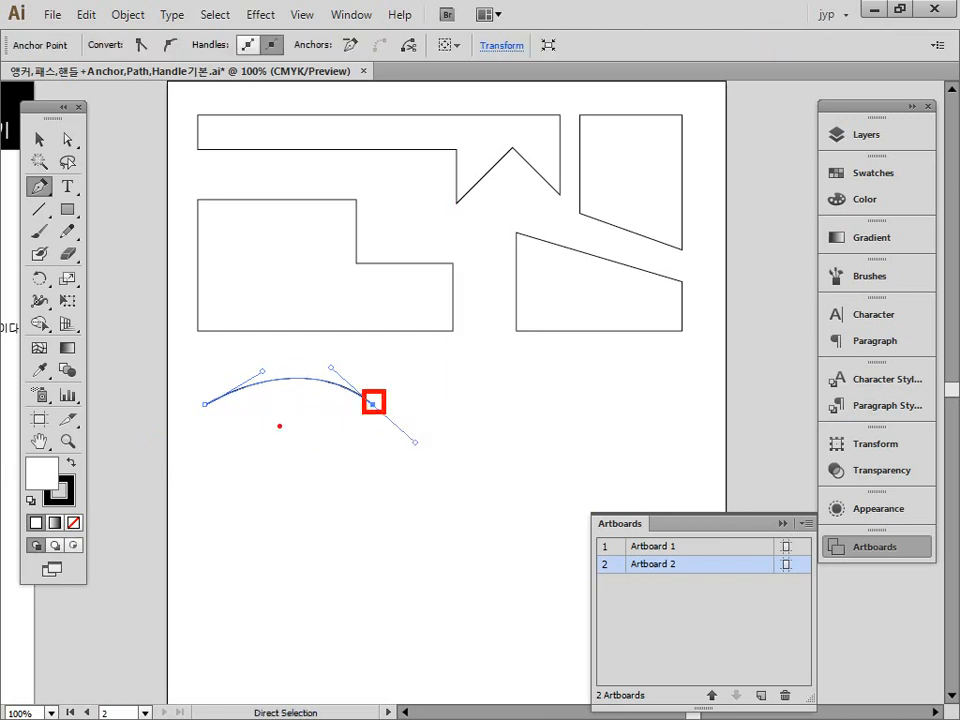
left_click(205, 404, "ctrl")
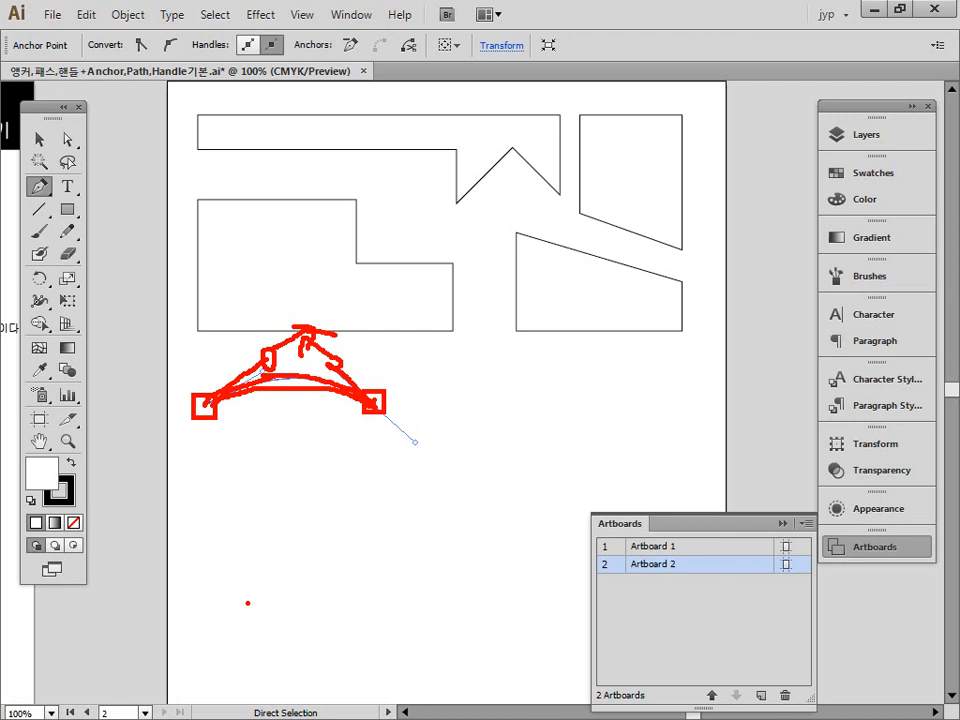
key("e")
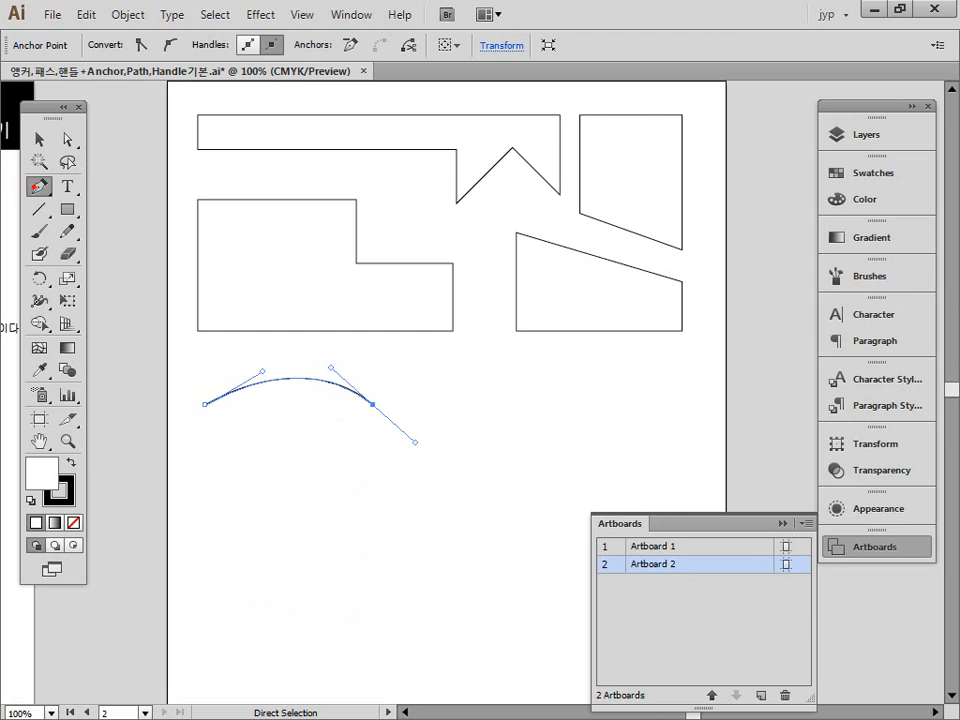
left_click(36, 186)
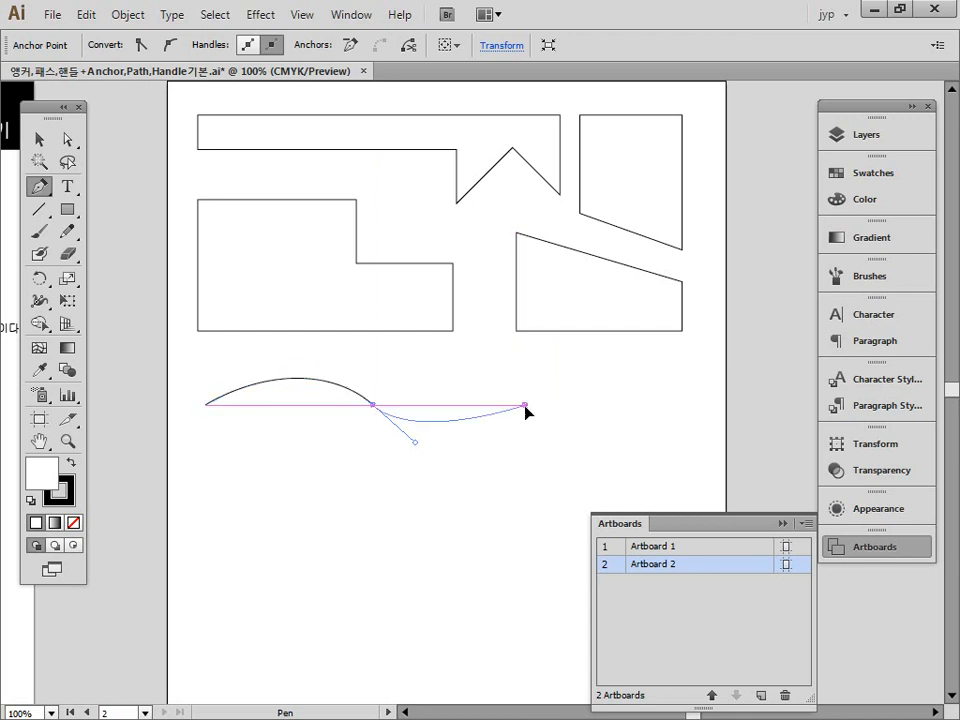
left_click_drag(526, 406, 557, 378)
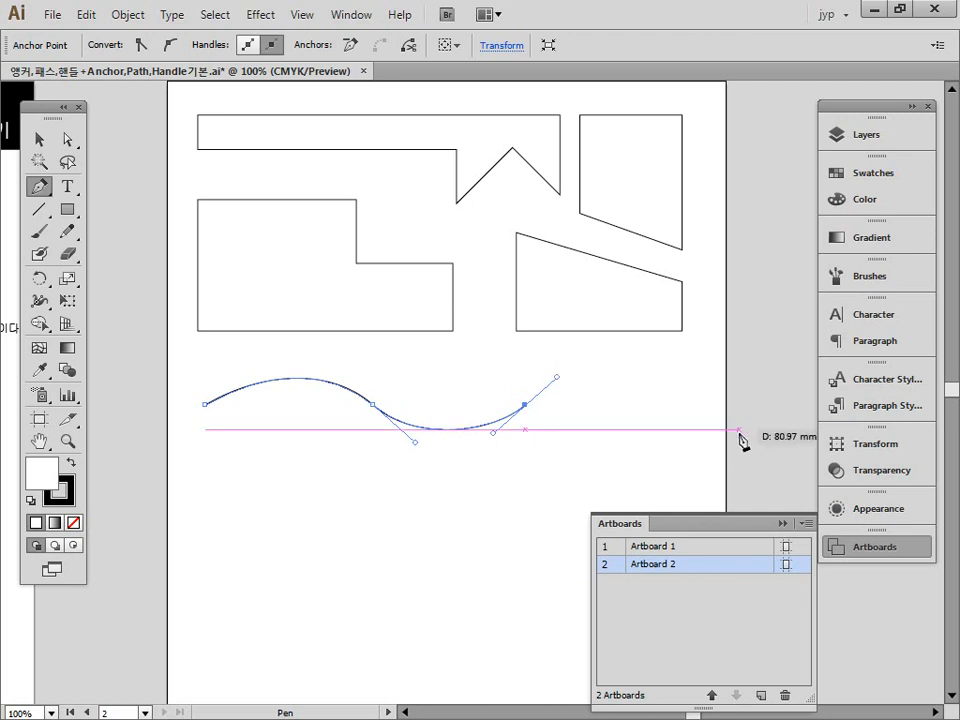
left_click_drag(701, 403, 746, 454)
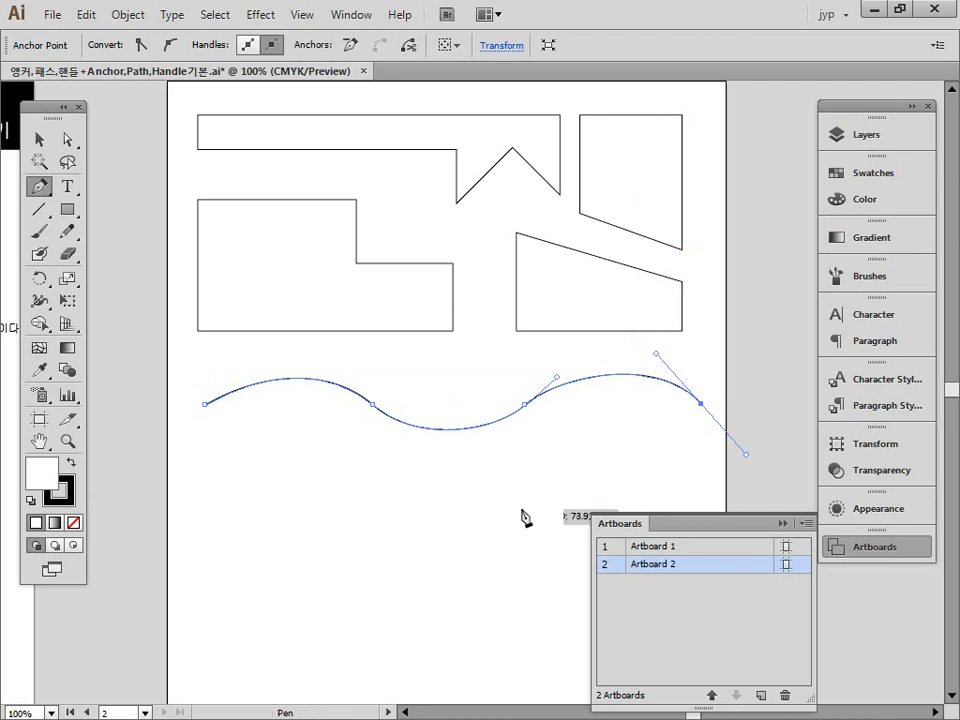
left_click(242, 435, "ctrl")
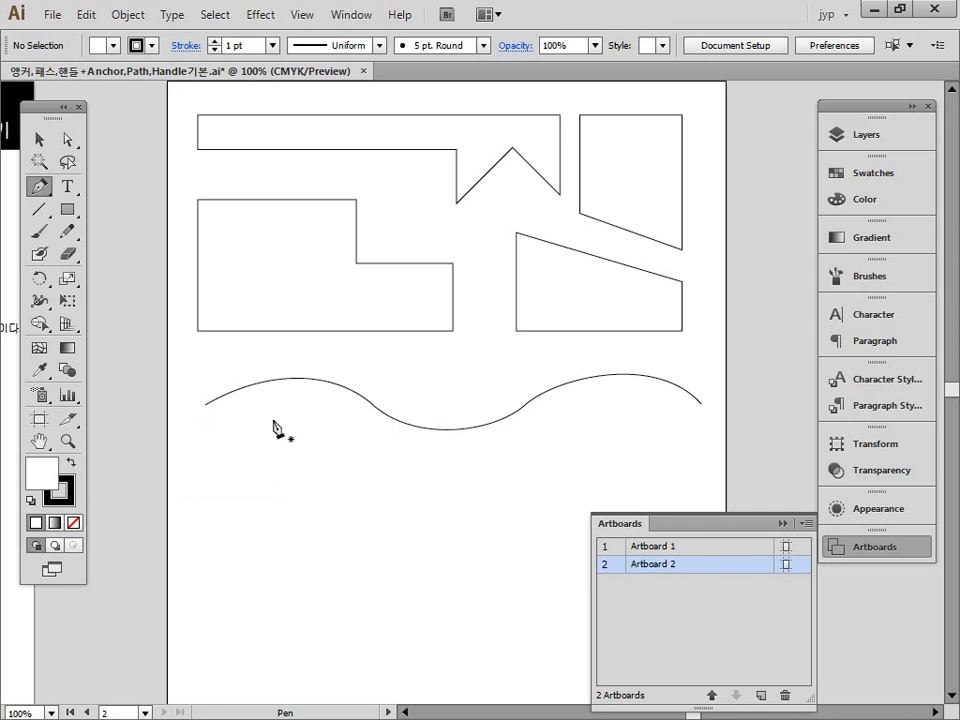
Draw a curved arch between two smooth anchors below the wave's left part, and remove the outgoing handle from its end anchor.
scroll(280, 430, "down", 3)
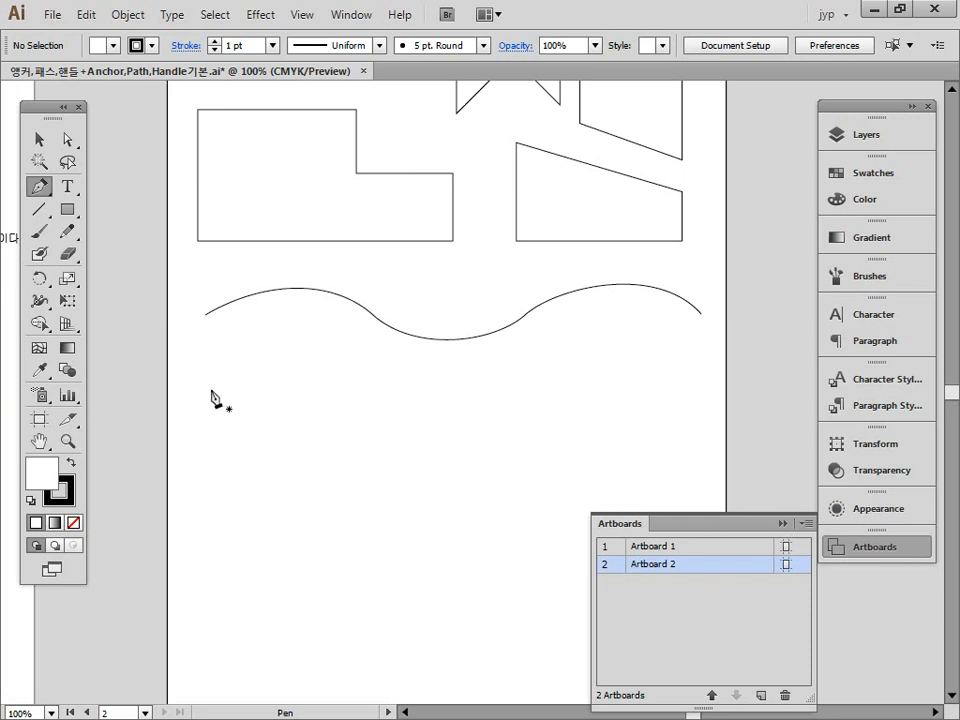
left_click_drag(209, 385, 271, 350)
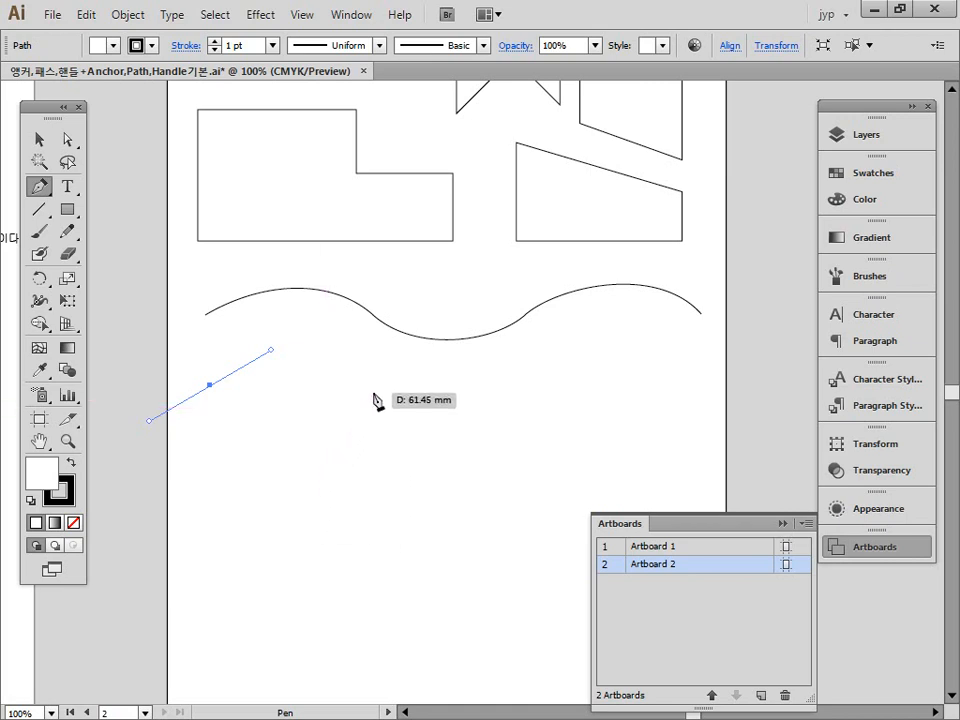
left_click_drag(364, 386, 403, 422)
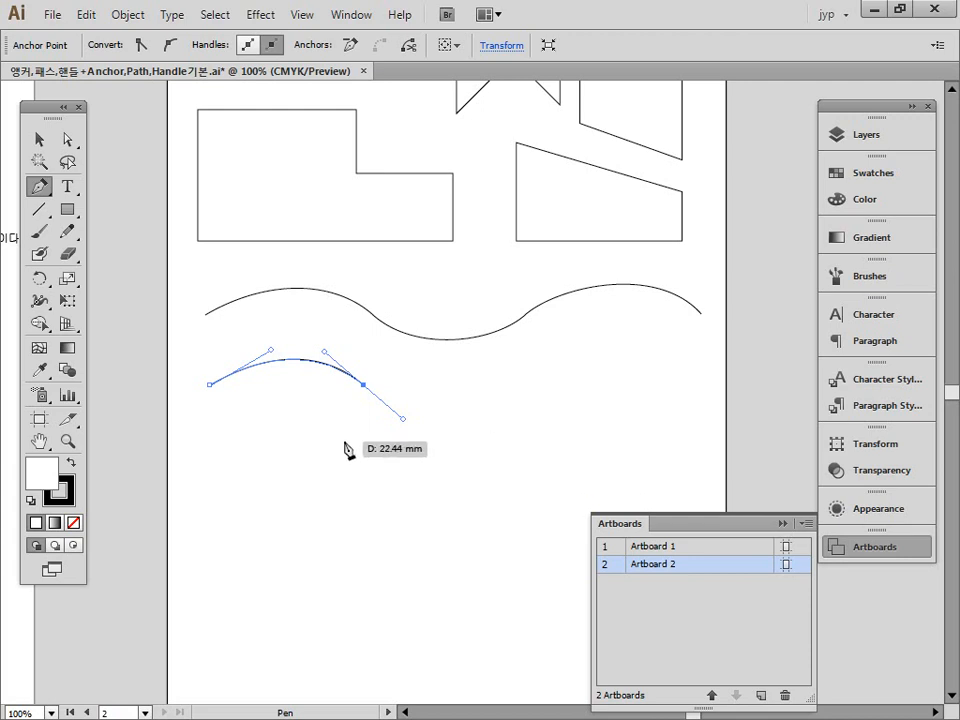
left_click(363, 384)
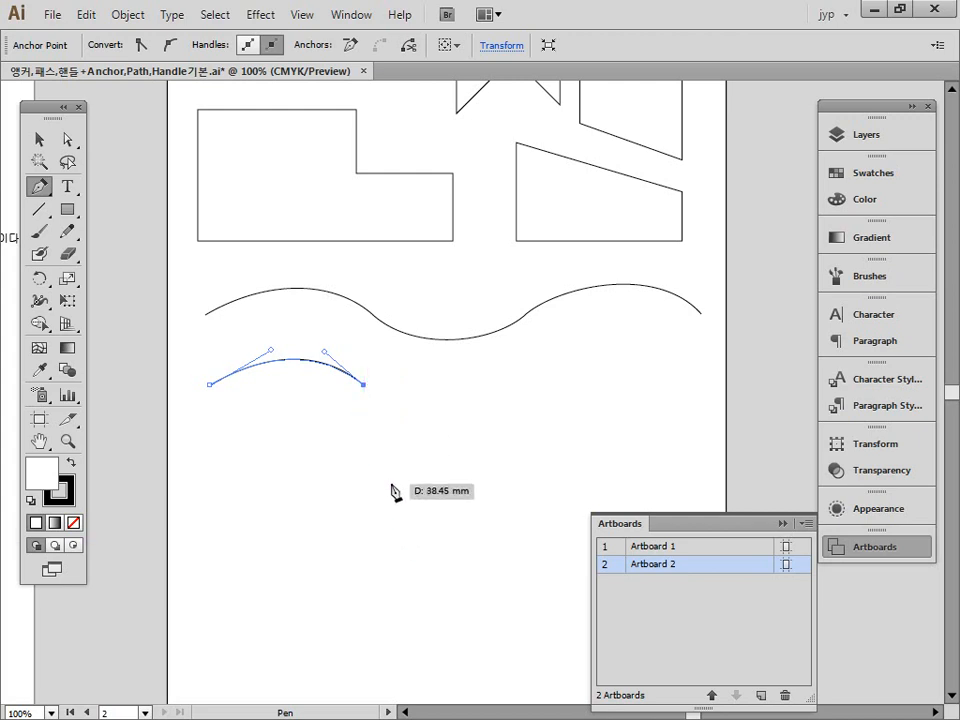
key("ctrl")
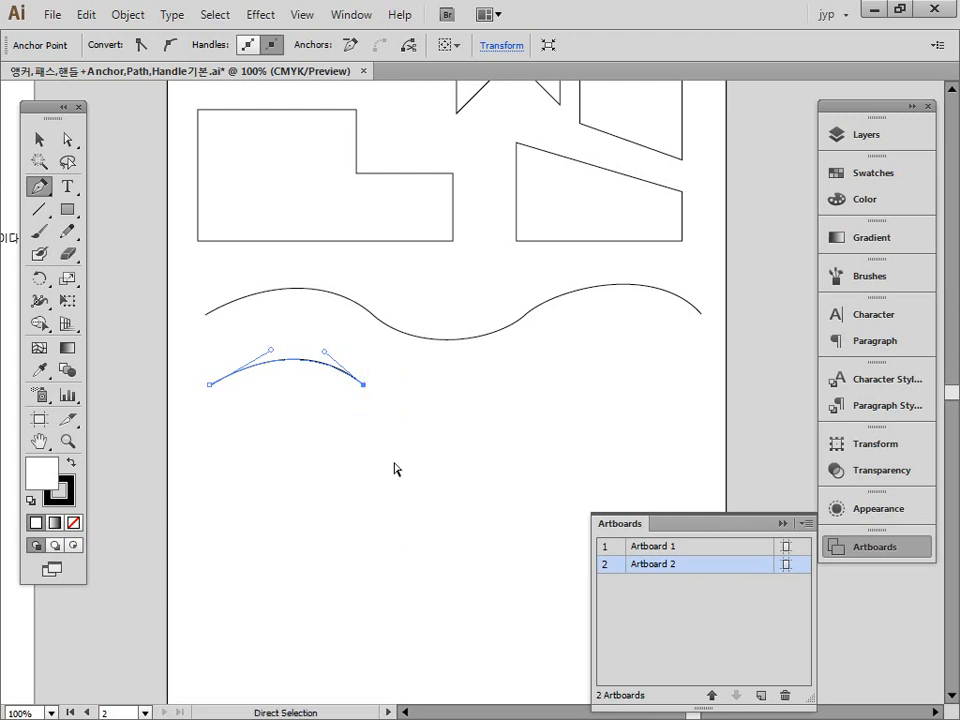
key("ctrl+2")
mouse_move(410, 382)
left_mouse_down()
mouse_move(398, 414)
mouse_move(440, 335)
mouse_move(425, 309)
mouse_move(455, 295)
mouse_move(430, 276)
mouse_move(453, 320)
left_mouse_up()
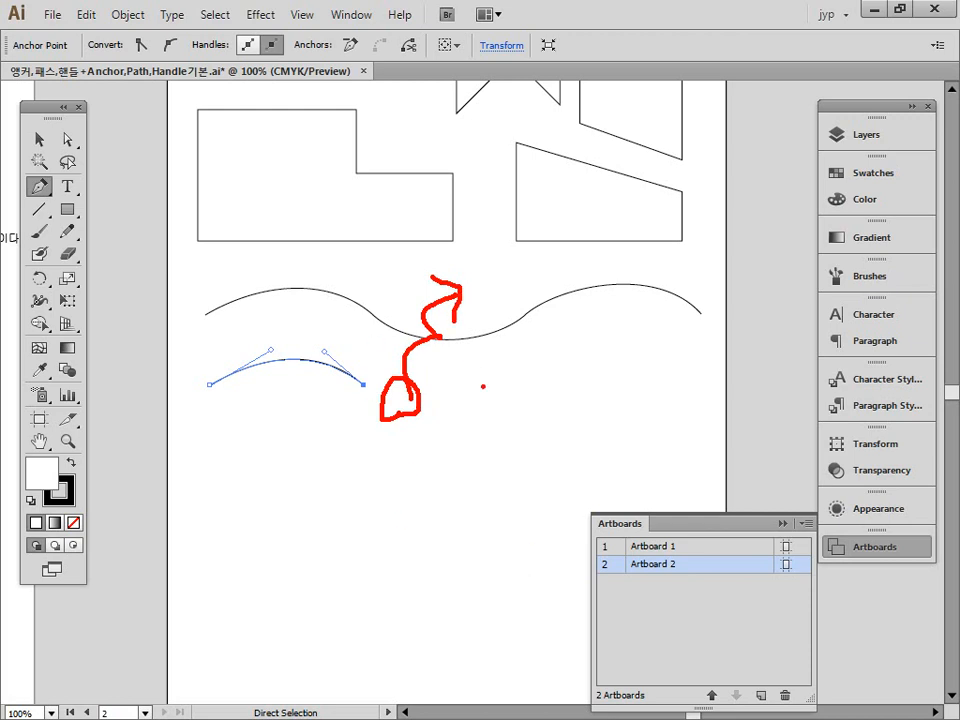
key("Escape")
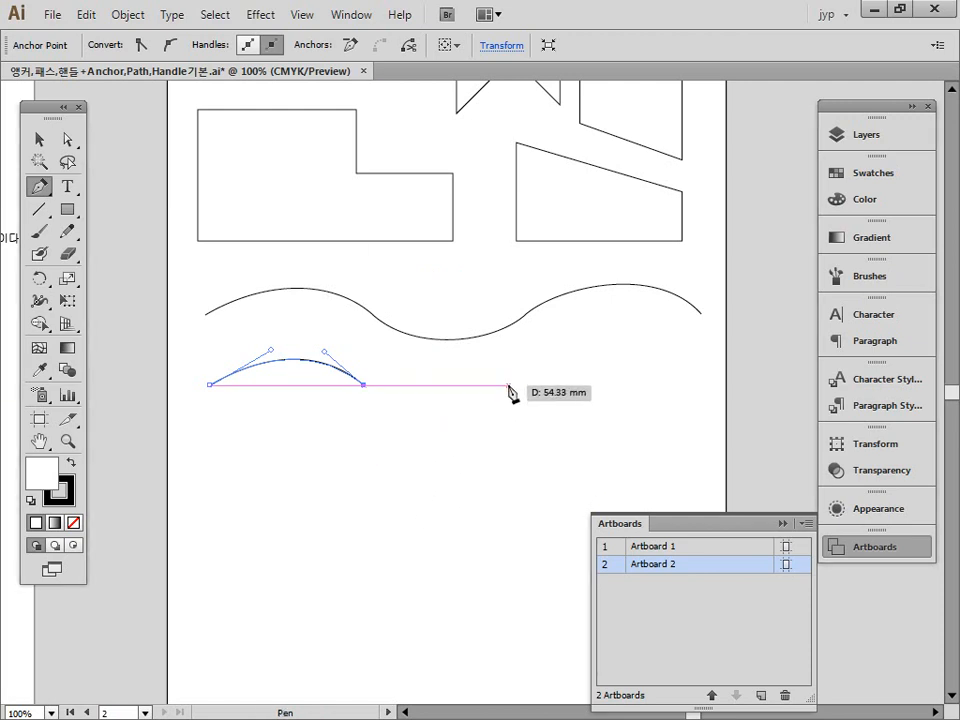
Extend the arch path rightward with three more upward arches level with the first, removing the outgoing handle between arches, and deselect it.
left_click_drag(508, 385, 574, 438)
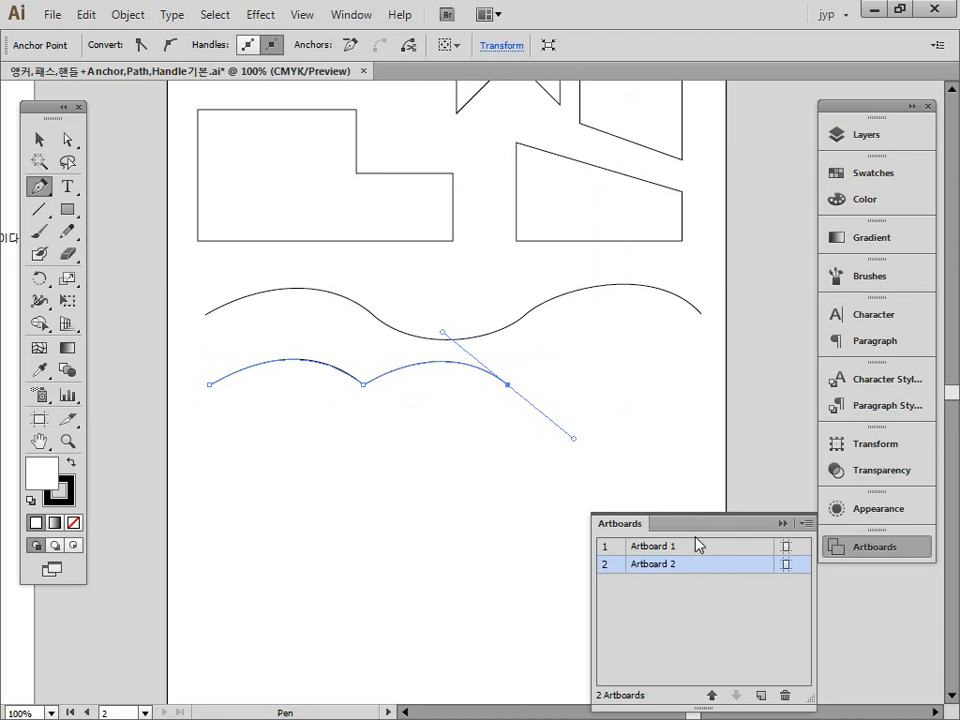
left_click(508, 385)
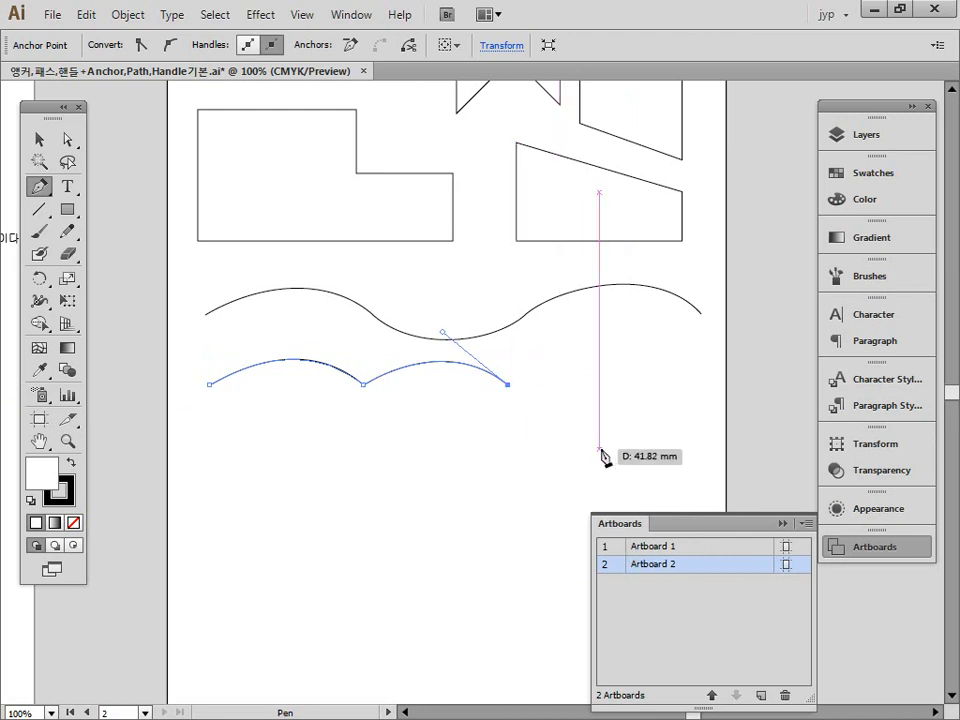
left_click_drag(669, 385, 751, 449)
left_click(669, 385)
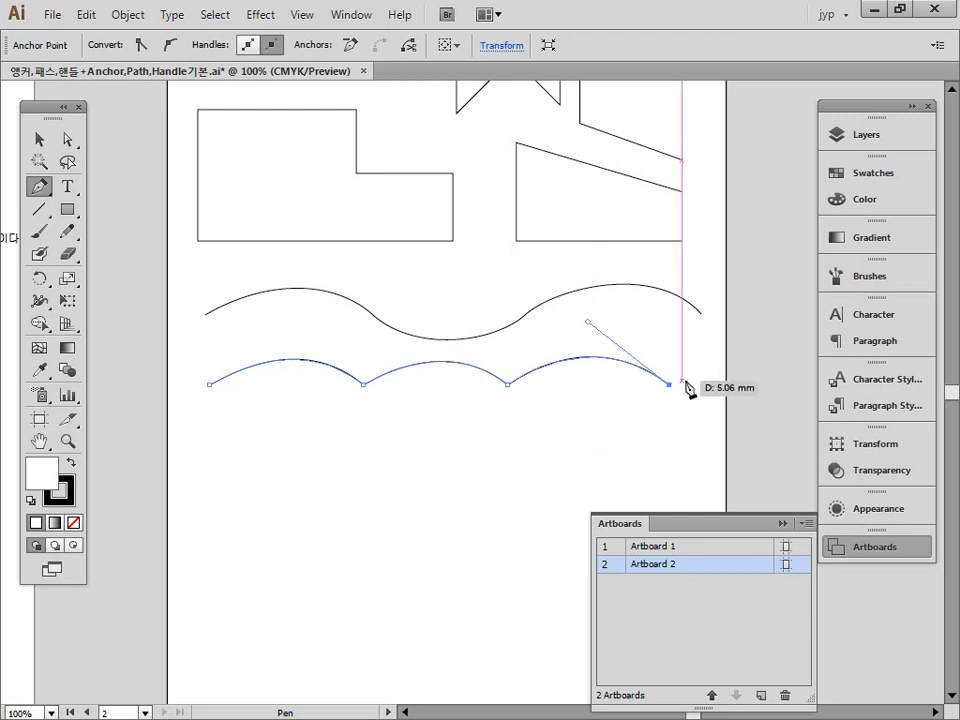
left_click_drag(720, 384, 748, 414)
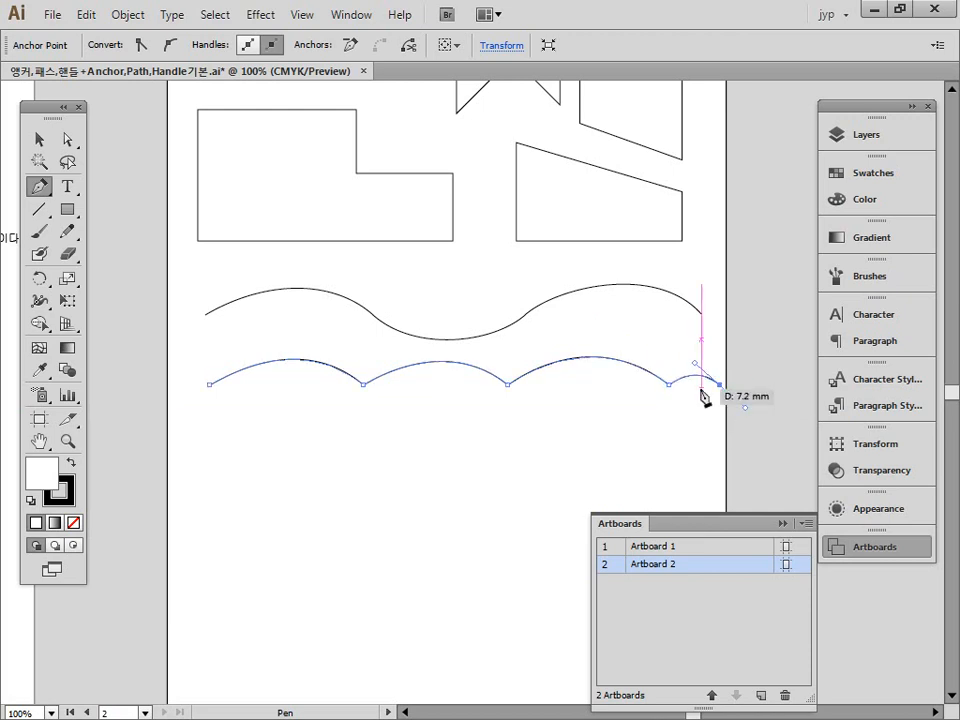
left_click(658, 441, "ctrl")
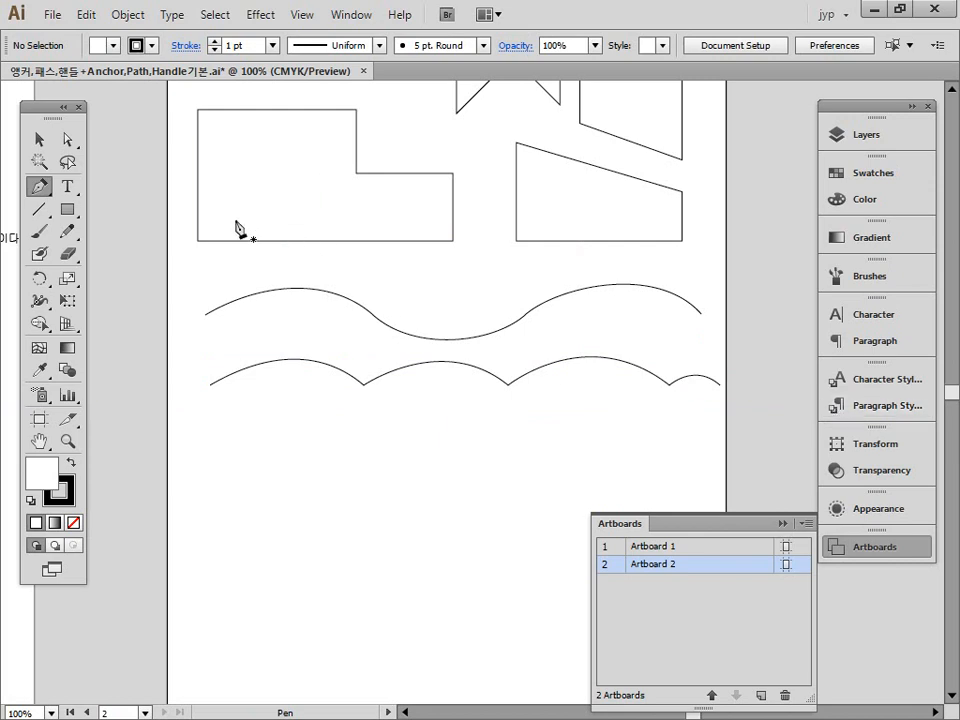
Directly select the second segment of the arch path and examine which of its two anchors carry a handle.
left_click(68, 140)
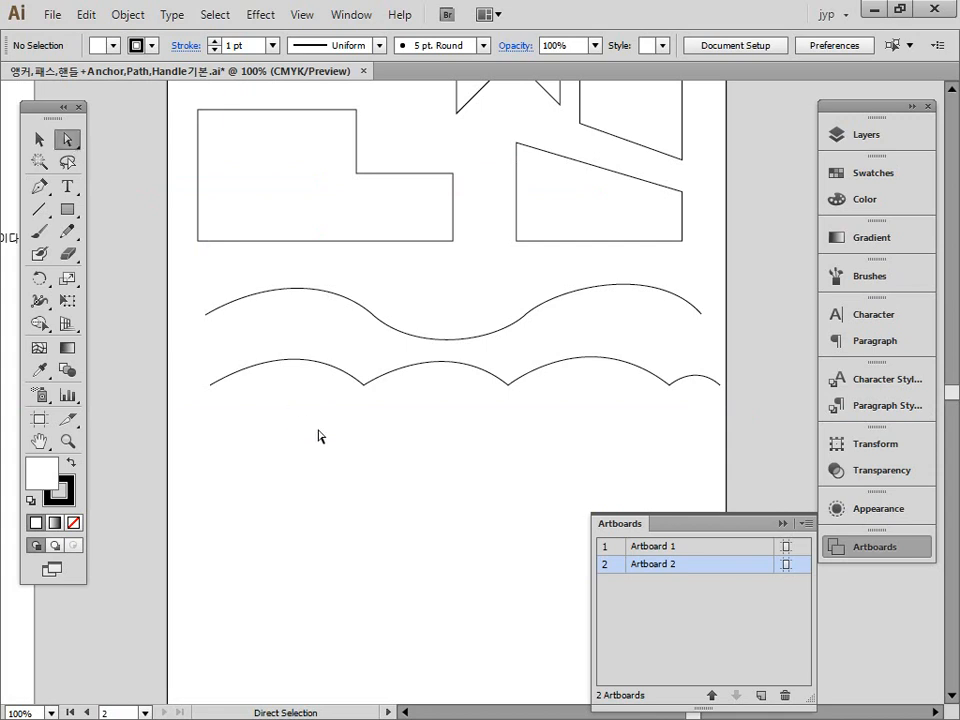
mouse_move(283, 361)
left_mouse_down()
mouse_move(302, 364)
mouse_move(309, 339)
left_mouse_up()
key("ctrl+z")
left_click_drag(281, 439, 326, 339)
left_click_drag(406, 400, 456, 356)
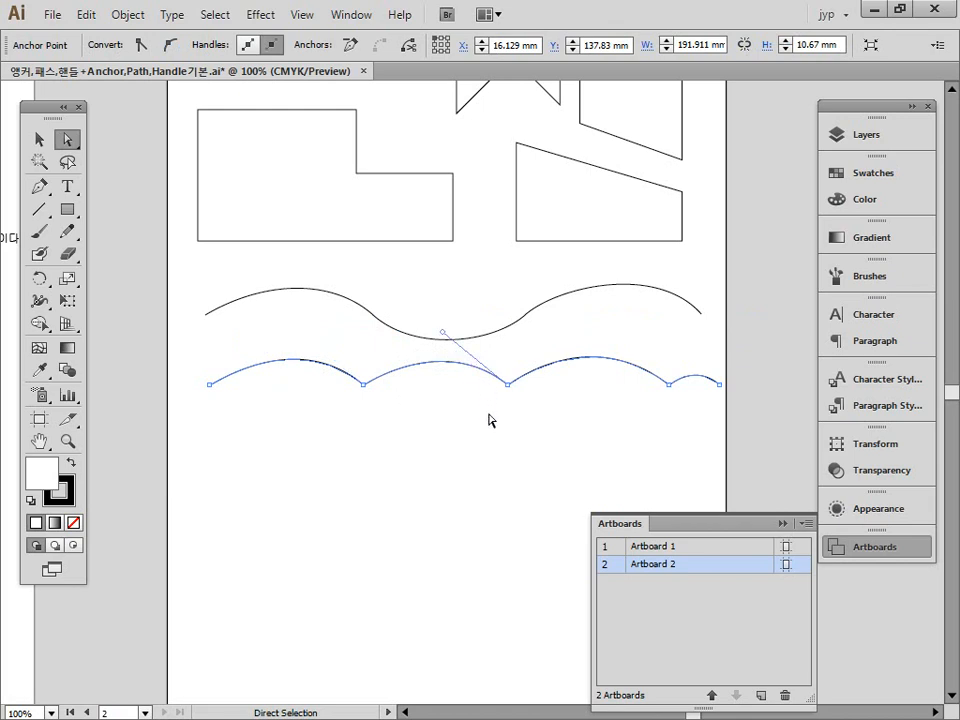
key("ctrl")
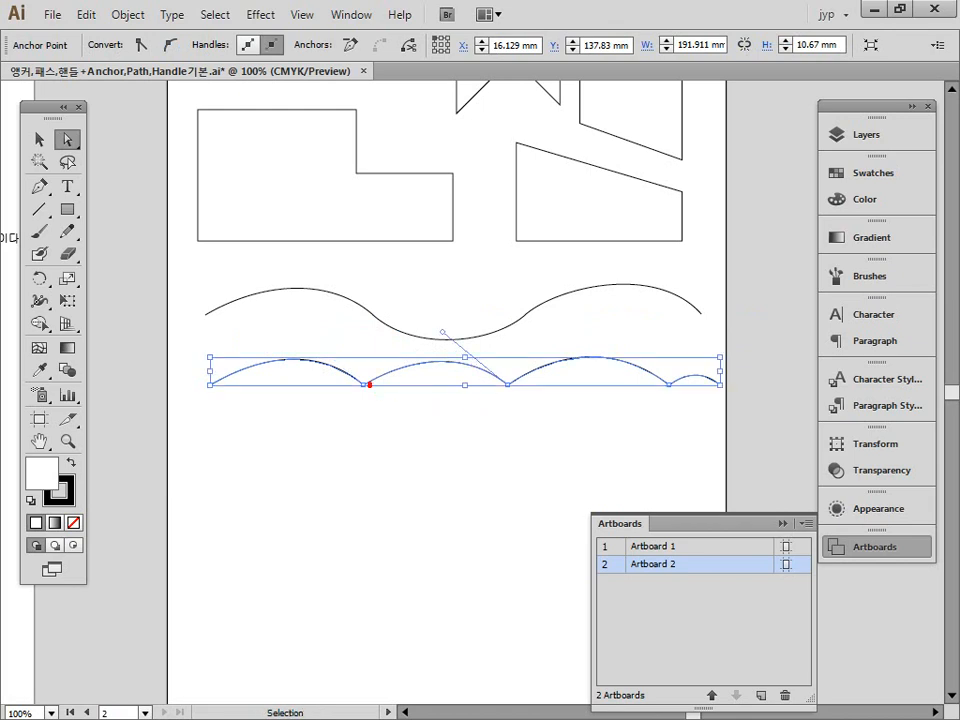
mouse_move(369, 384)
left_mouse_down()
mouse_move(396, 369)
mouse_move(453, 367)
mouse_move(479, 389)
mouse_move(517, 388)
mouse_move(501, 387)
mouse_move(516, 401)
mouse_move(511, 386)
mouse_move(429, 322)
left_mouse_up()
mouse_move(421, 256)
left_mouse_down()
mouse_move(452, 258)
mouse_move(438, 284)
mouse_move(451, 262)
mouse_move(476, 288)
left_mouse_up()
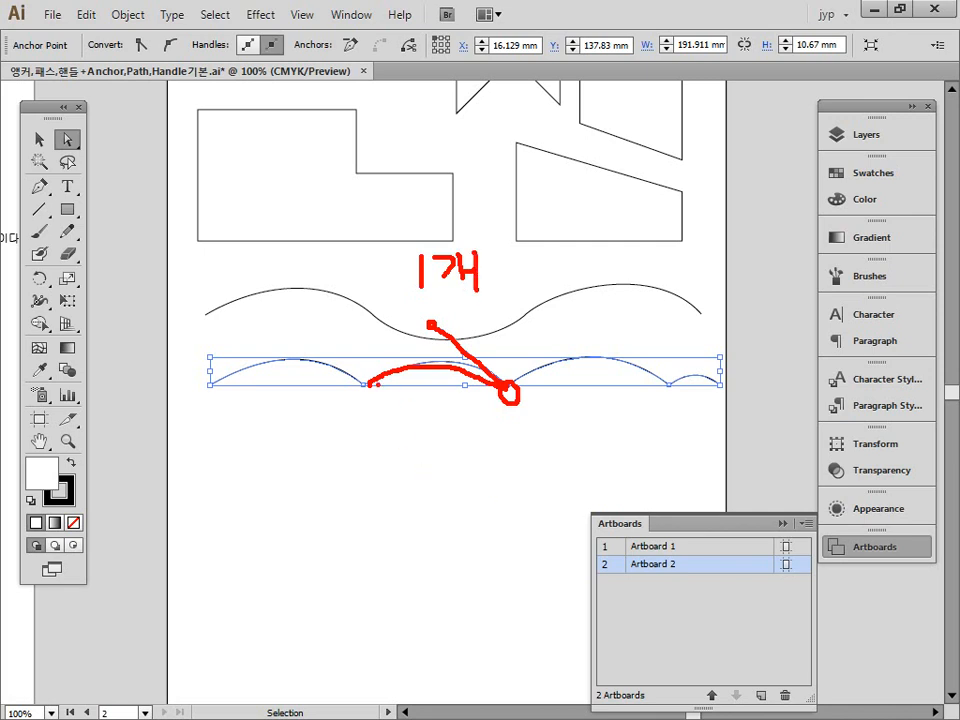
left_click_drag(366, 380, 362, 381)
key("Escape")
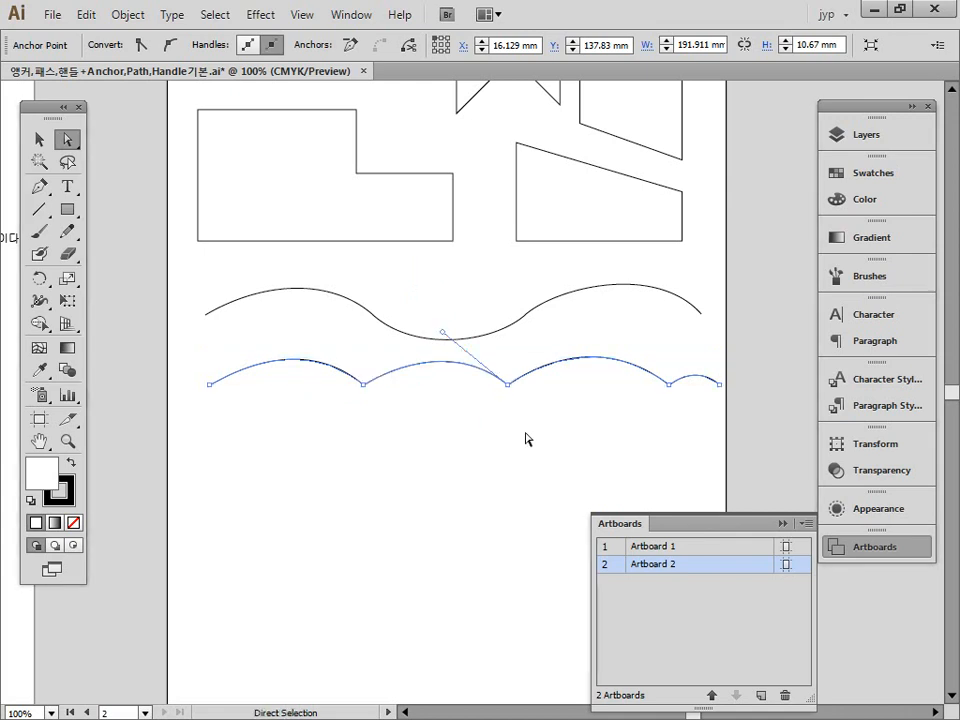
Draw a new Pen path below the arches with four level smooth anchors, each leading handle sloping up to the right, forming repeated S-curves.
left_click(40, 187)
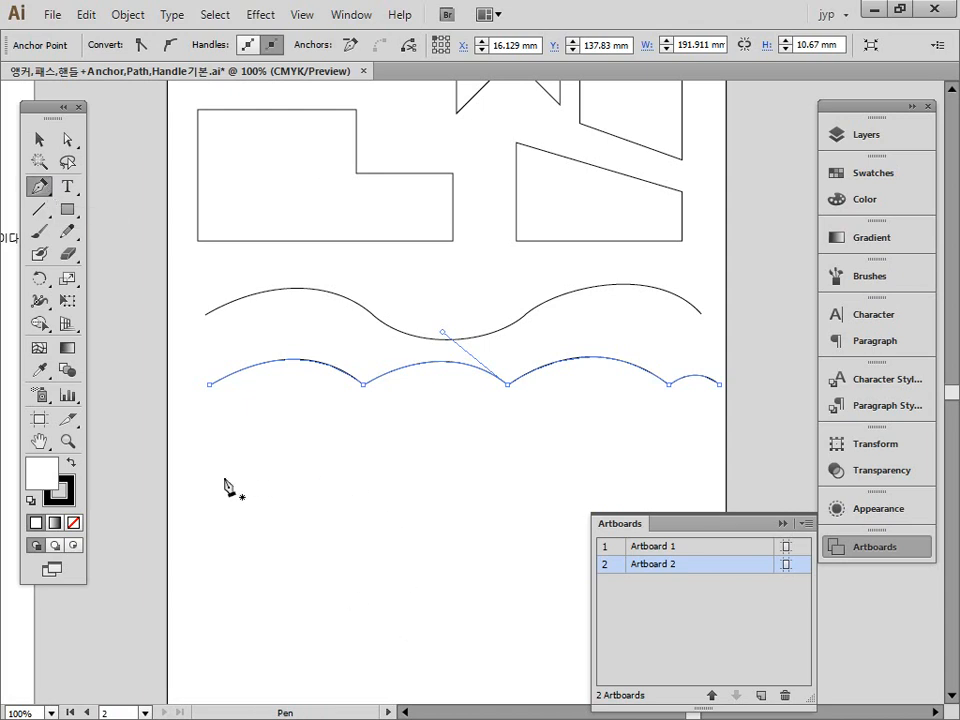
mouse_move(210, 384)
left_mouse_down()
mouse_move(211, 460)
mouse_move(274, 439)
mouse_move(278, 427)
left_mouse_up()
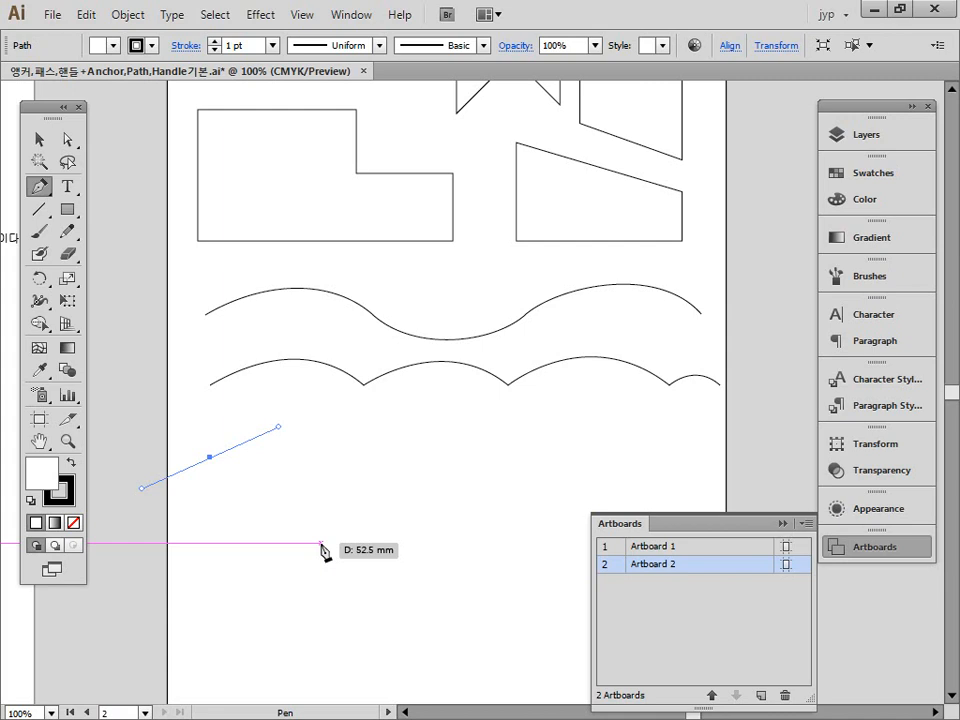
left_click_drag(378, 457, 430, 428)
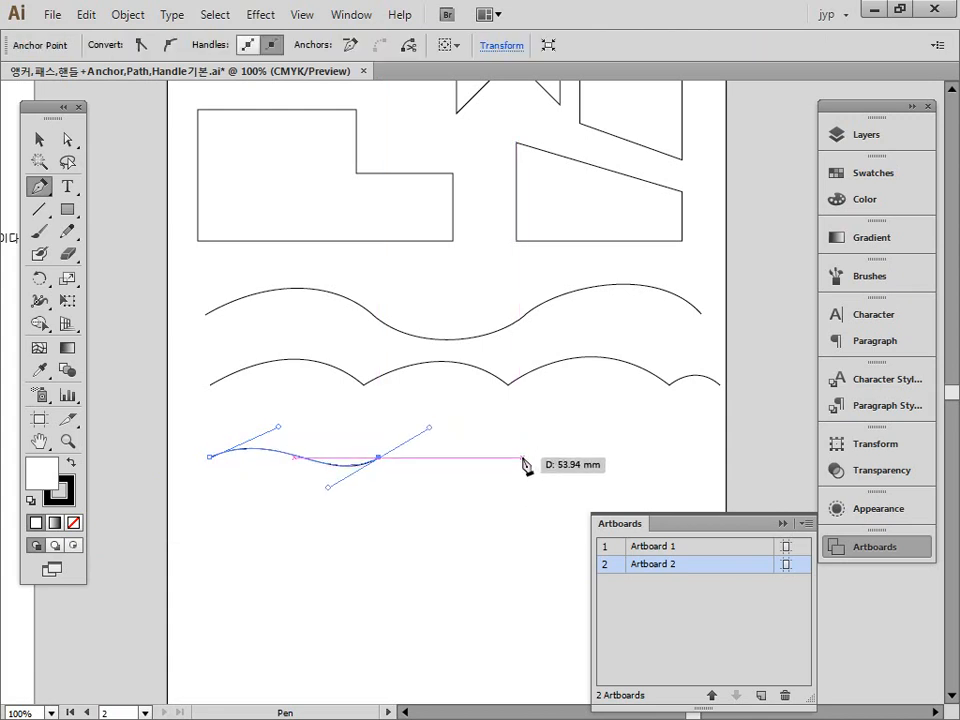
left_click_drag(522, 458, 571, 429)
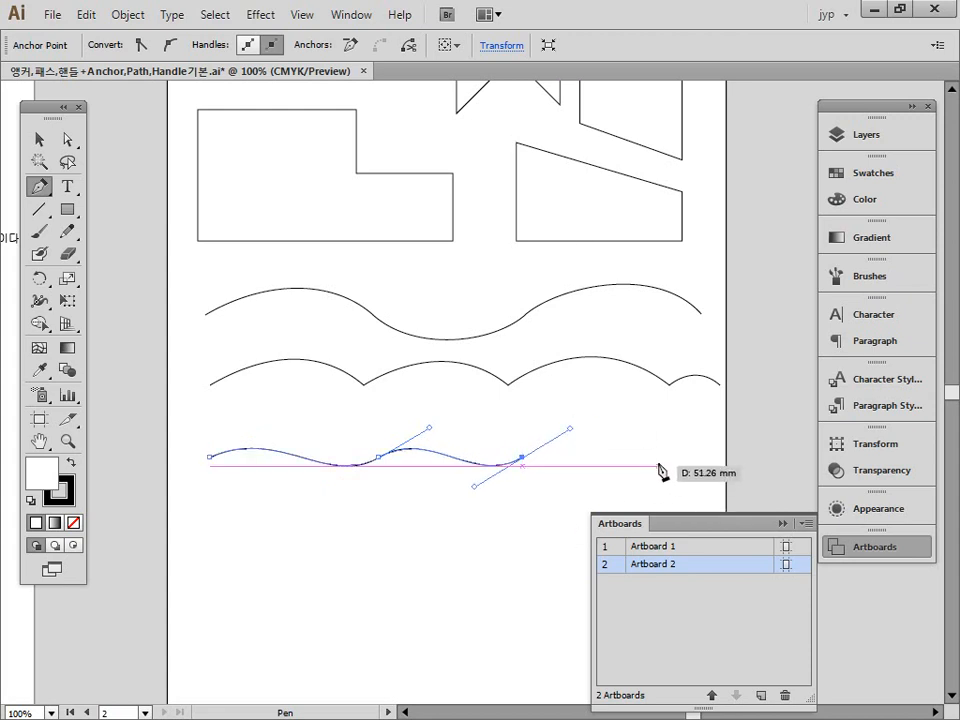
left_click_drag(660, 457, 709, 427)
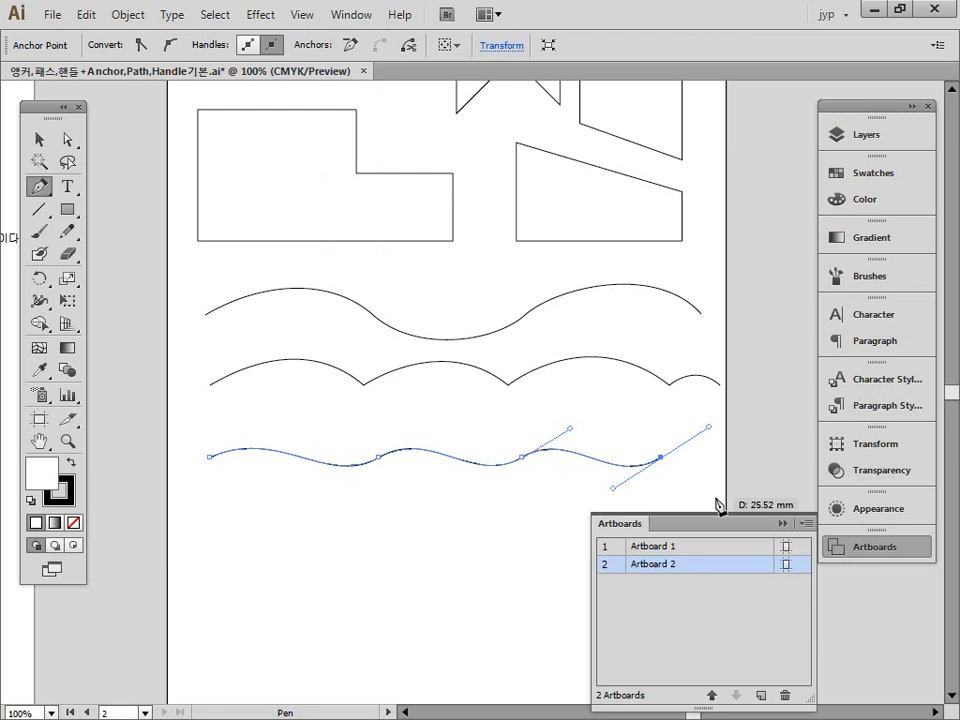
Directly select the first segment of the S-curve path and examine up close how its two end handles bend the line.
left_click(66, 139)
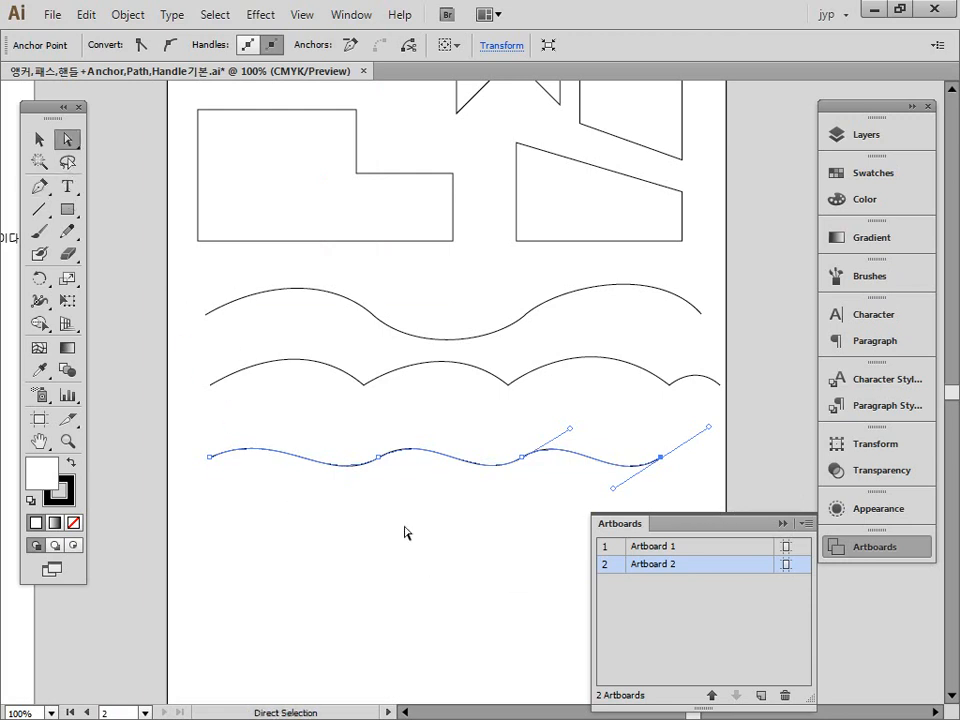
left_click(300, 462)
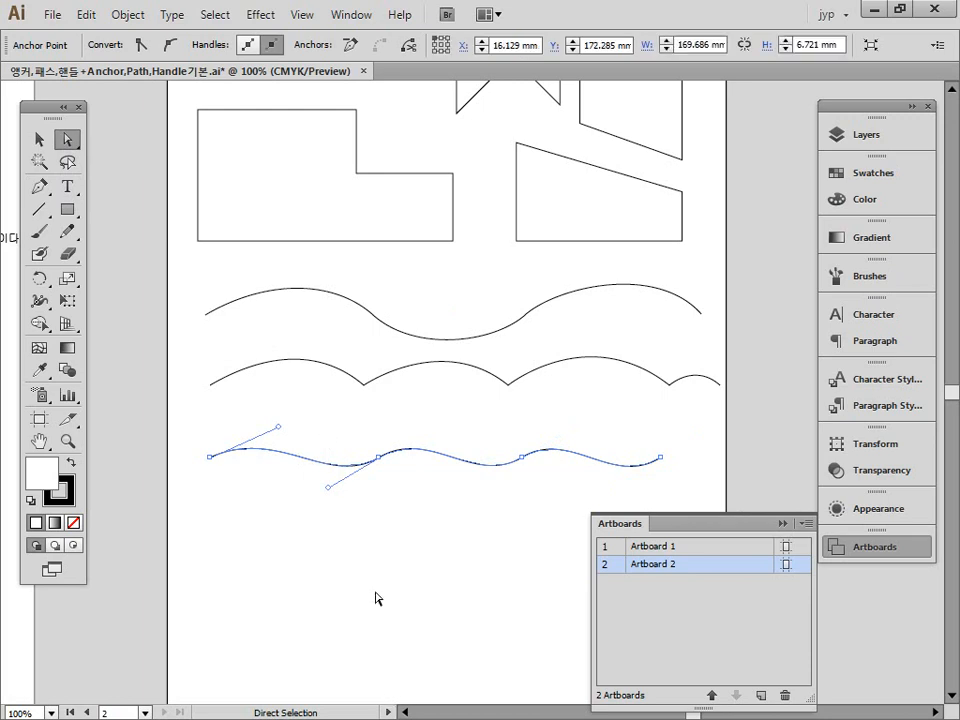
key("ctrl+space")
left_click_drag(150, 364, 495, 580)
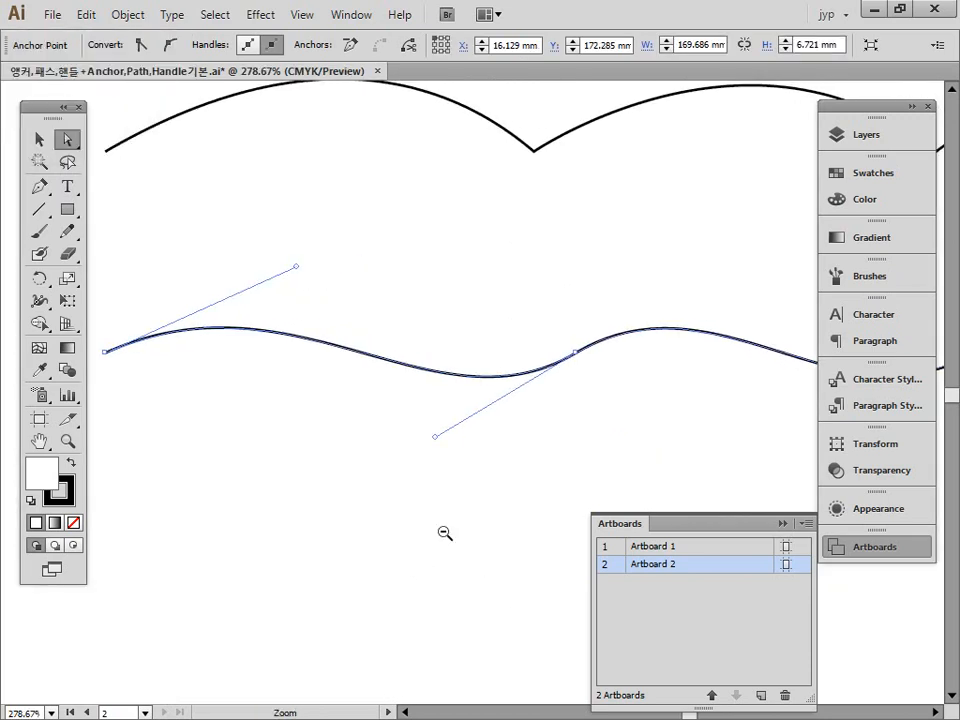
left_click(445, 533, "ctrl+alt")
left_click_drag(422, 418, 418, 510)
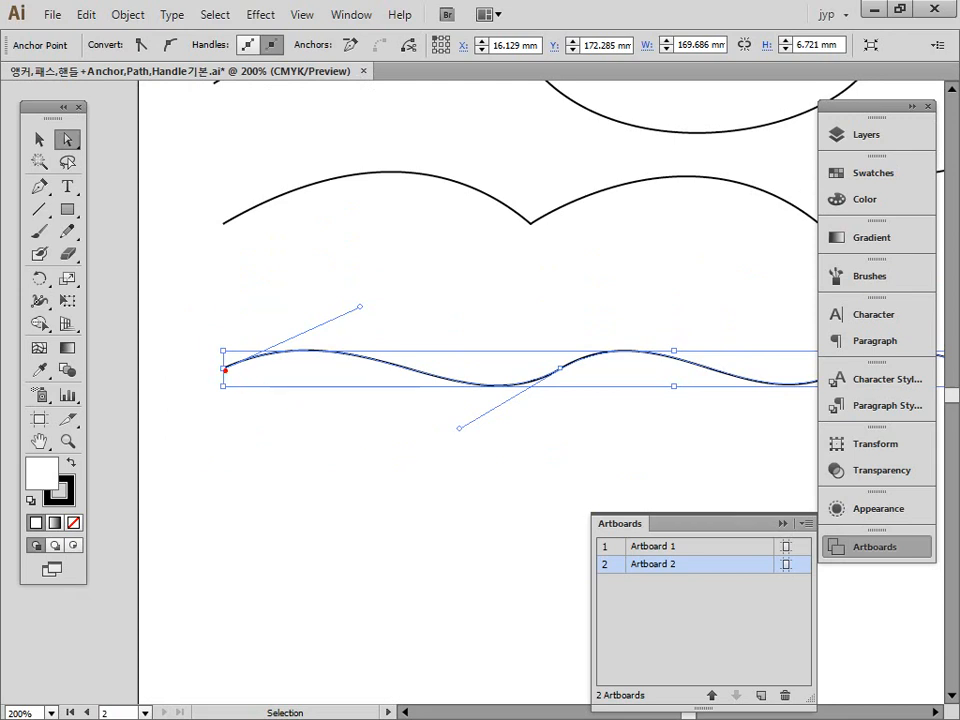
mouse_move(226, 360)
left_mouse_down()
mouse_move(229, 375)
mouse_move(225, 361)
left_mouse_up()
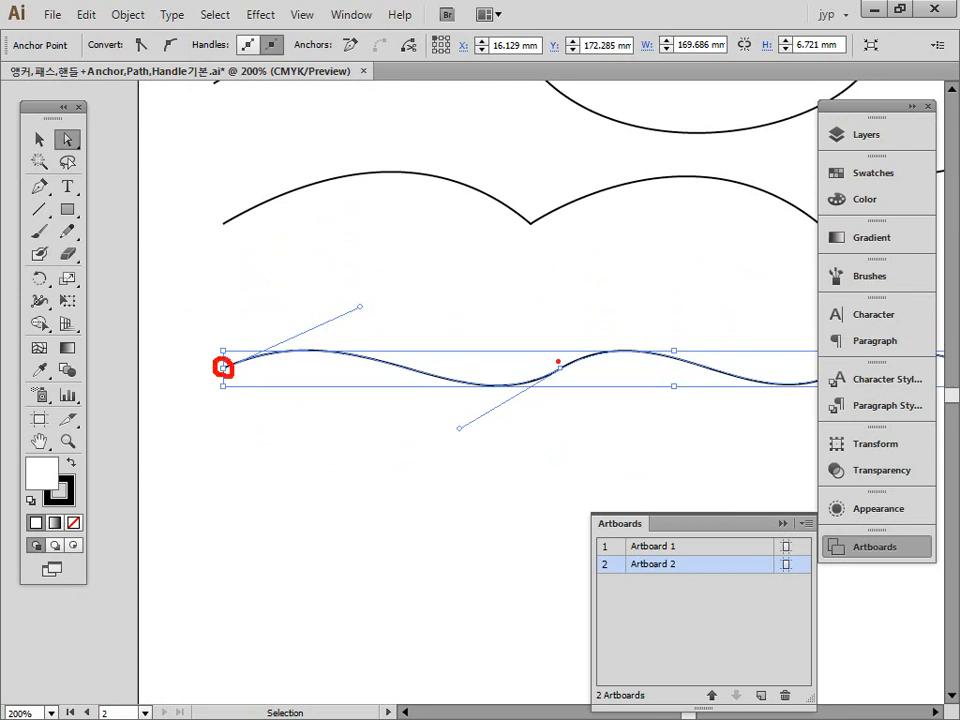
left_click_drag(558, 361, 572, 364)
left_click_drag(229, 358, 366, 300)
left_click_drag(556, 370, 467, 434)
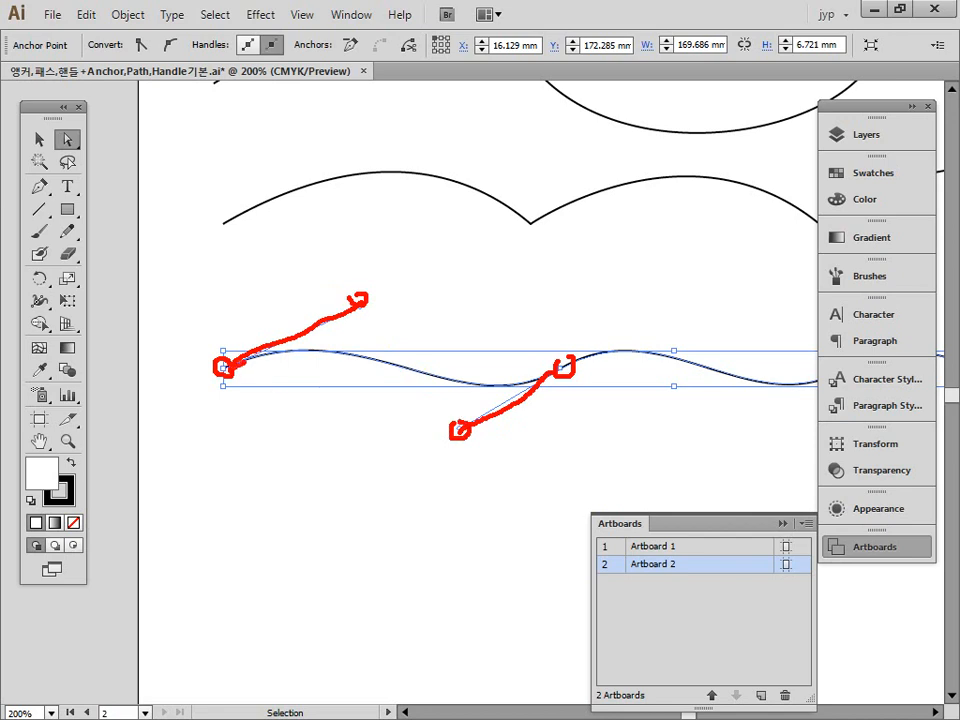
mouse_move(228, 362)
left_mouse_down()
mouse_move(337, 347)
mouse_move(383, 358)
left_mouse_up()
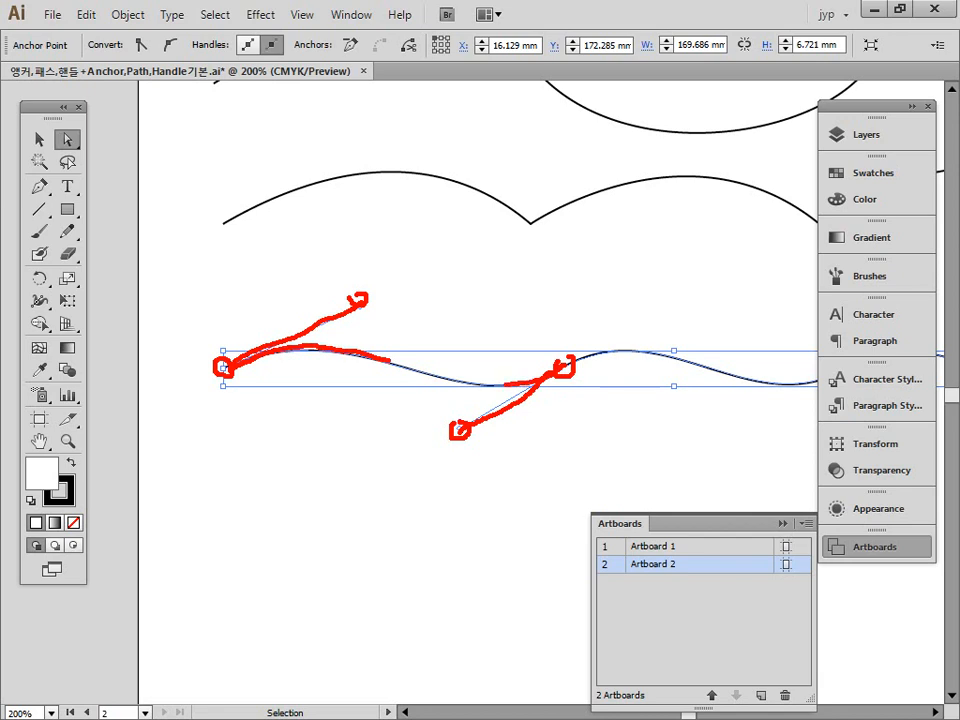
left_click_drag(390, 358, 545, 377)
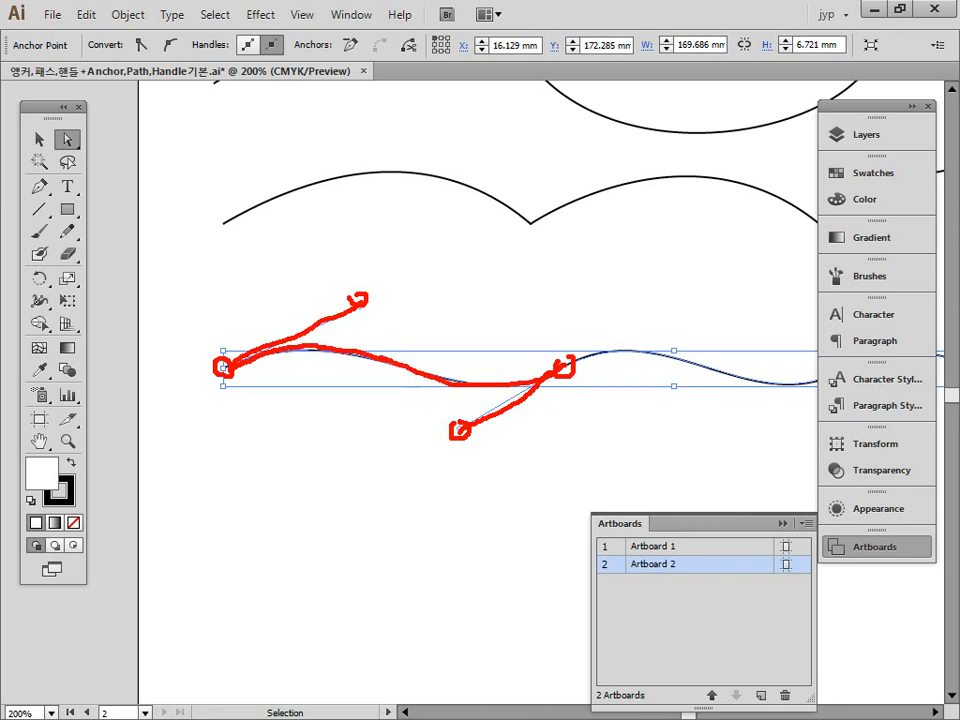
left_click_drag(400, 352, 420, 380)
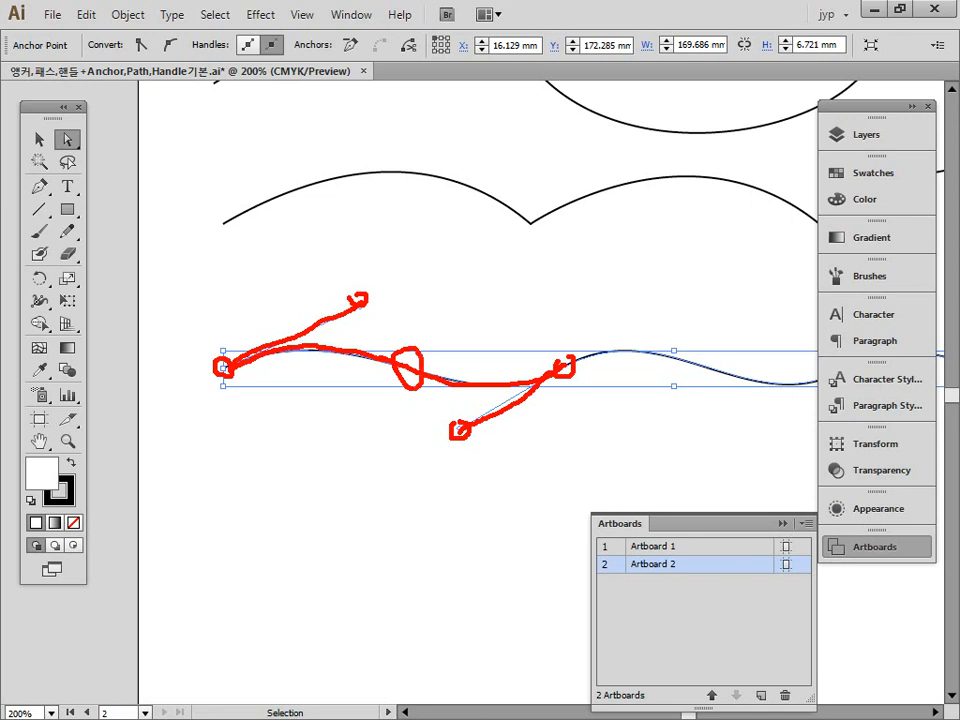
key("e")
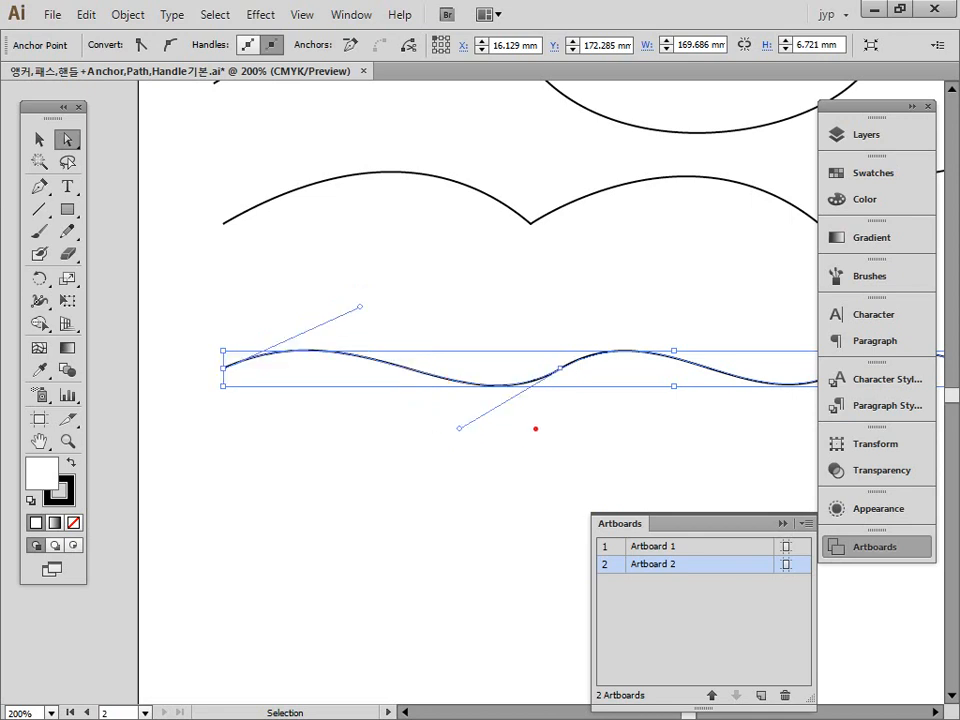
key("Escape")
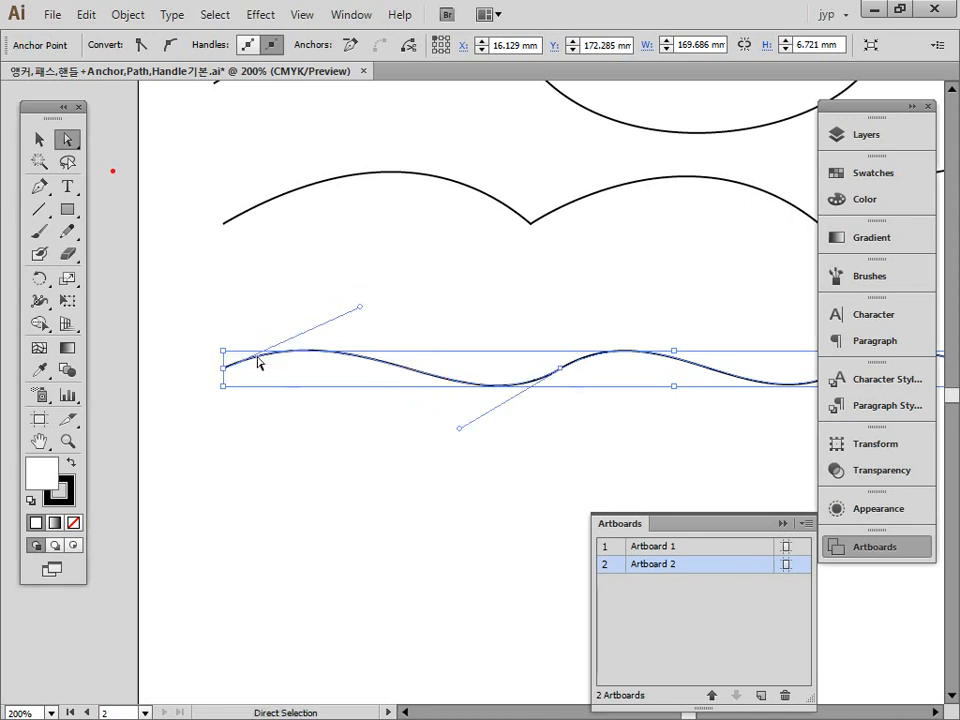
Reshape the S-curve path's first segment into a single upward arch by moving its end handle above the line and steepening its start handle.
left_click(516, 476, "ctrl+alt")
left_click_drag(558, 468, 462, 582)
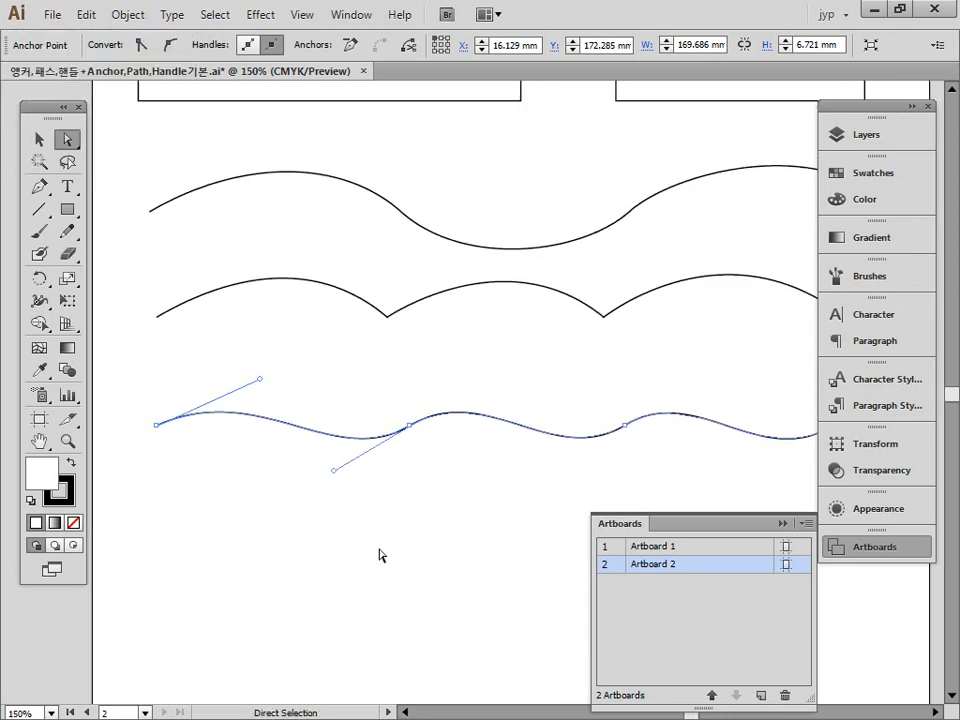
left_click_drag(333, 470, 344, 372)
left_click_drag(262, 380, 236, 363)
left_click_drag(344, 372, 352, 360)
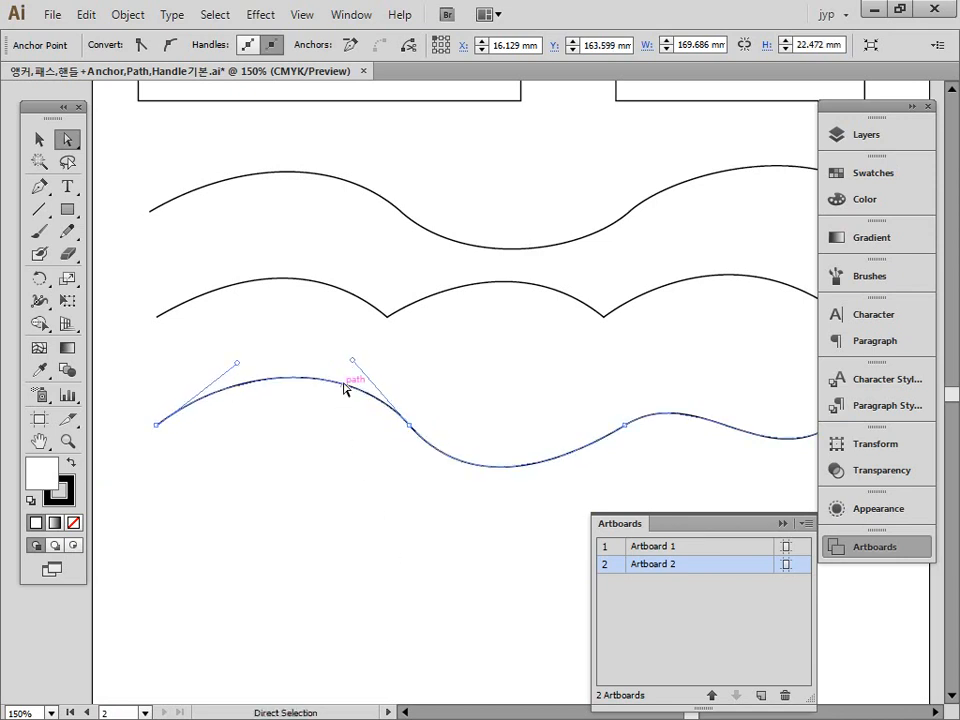
left_click(349, 358)
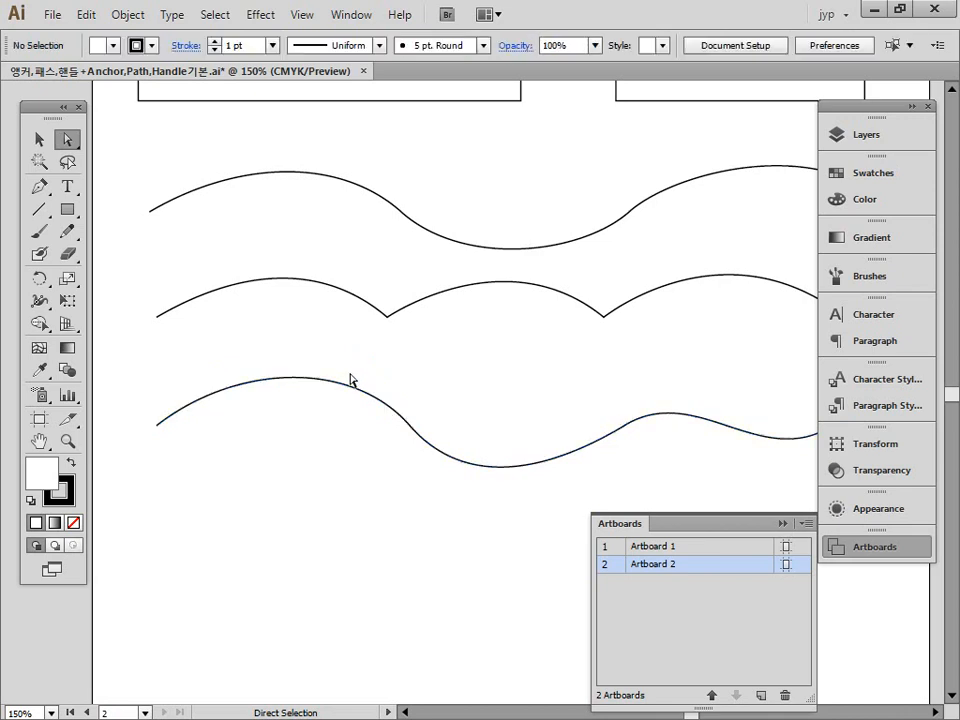
Reselect the lowest path's first arch and pull its start handle slightly to the left to round the curve more evenly.
left_click_drag(323, 363, 246, 414)
mouse_move(237, 363)
left_mouse_down()
mouse_move(193, 352)
mouse_move(222, 358)
mouse_move(223, 368)
left_mouse_up()
left_click(349, 529)
left_click(305, 379)
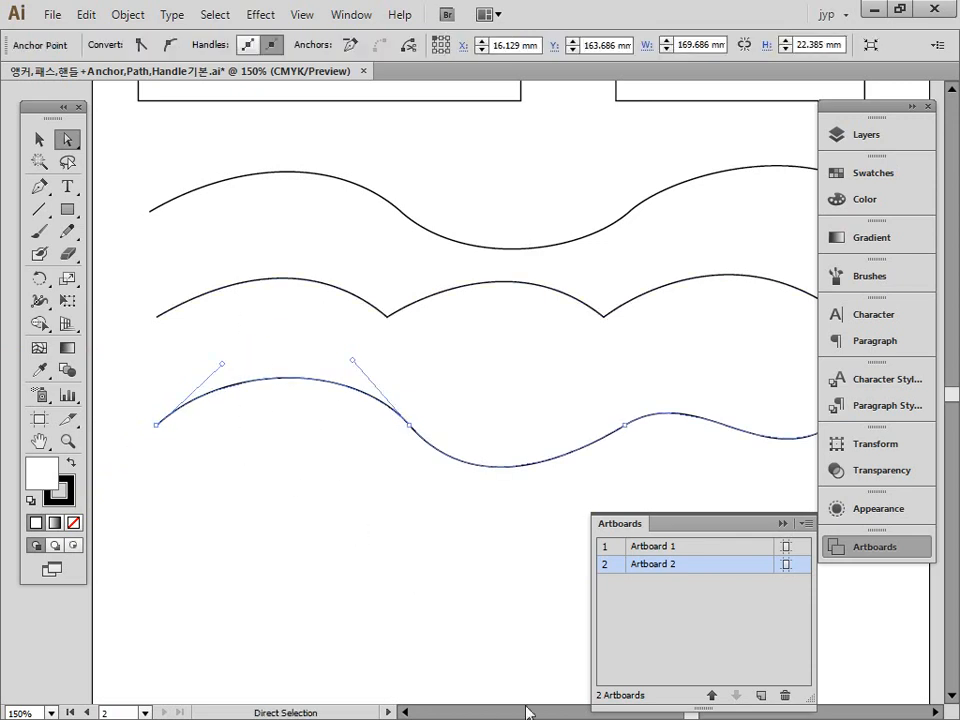
Directly select the lowest path's second segment and move its right anchor's handle above the line, bending the segment into an S-curve.
left_click_drag(484, 557, 541, 401)
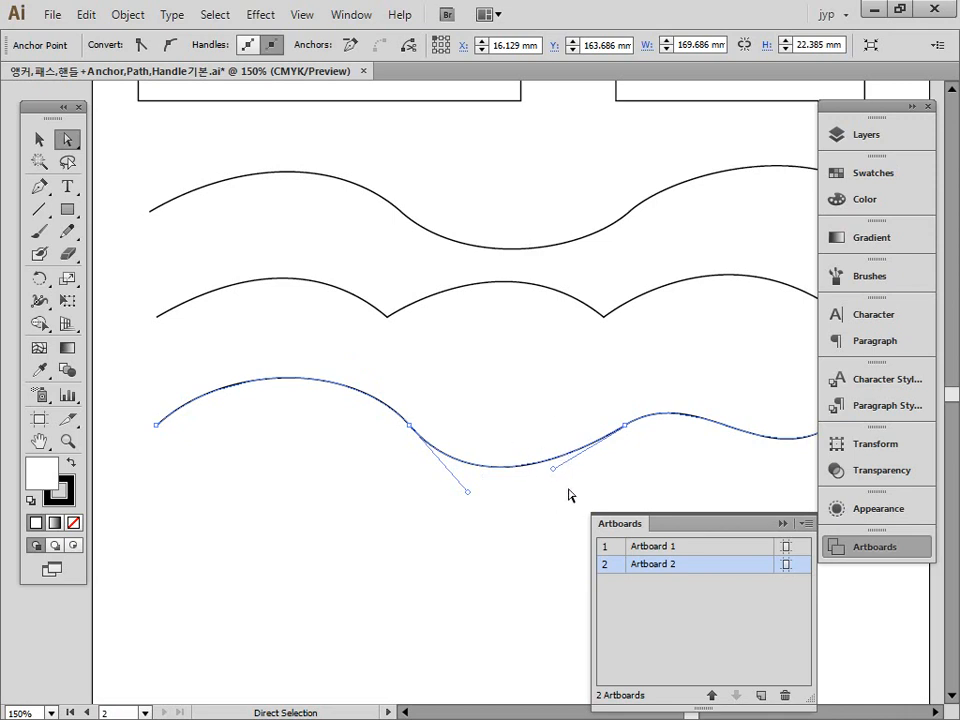
left_click_drag(489, 484, 542, 519)
left_click_drag(551, 467, 566, 370)
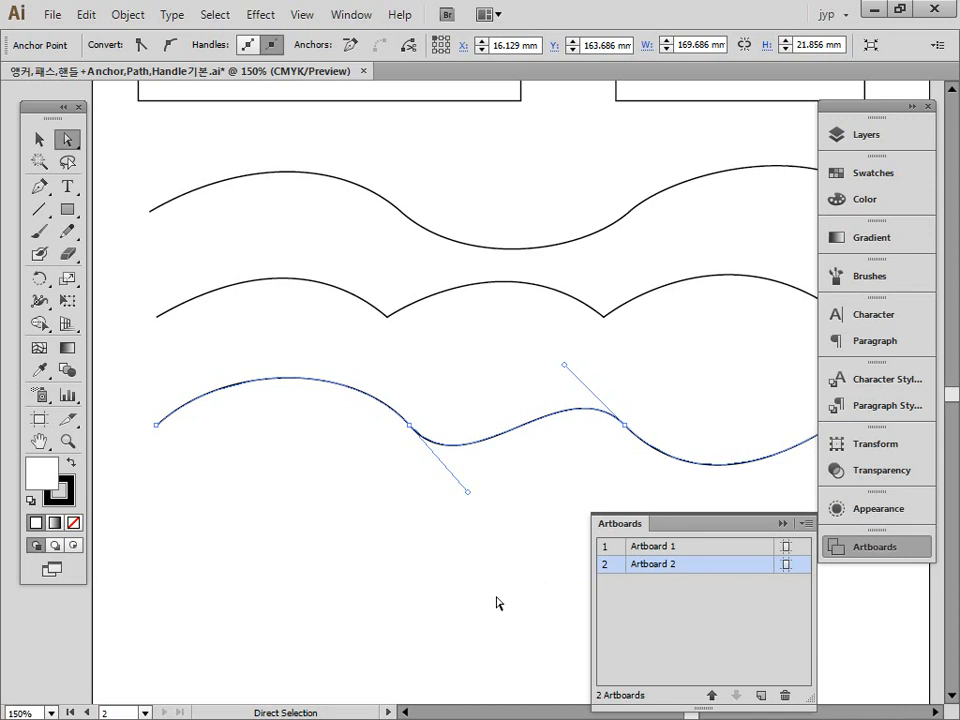
Try to raise the start handle of the lowest path's second segment above the line to turn its S-curve into an arch.
left_click_drag(468, 492, 477, 368)
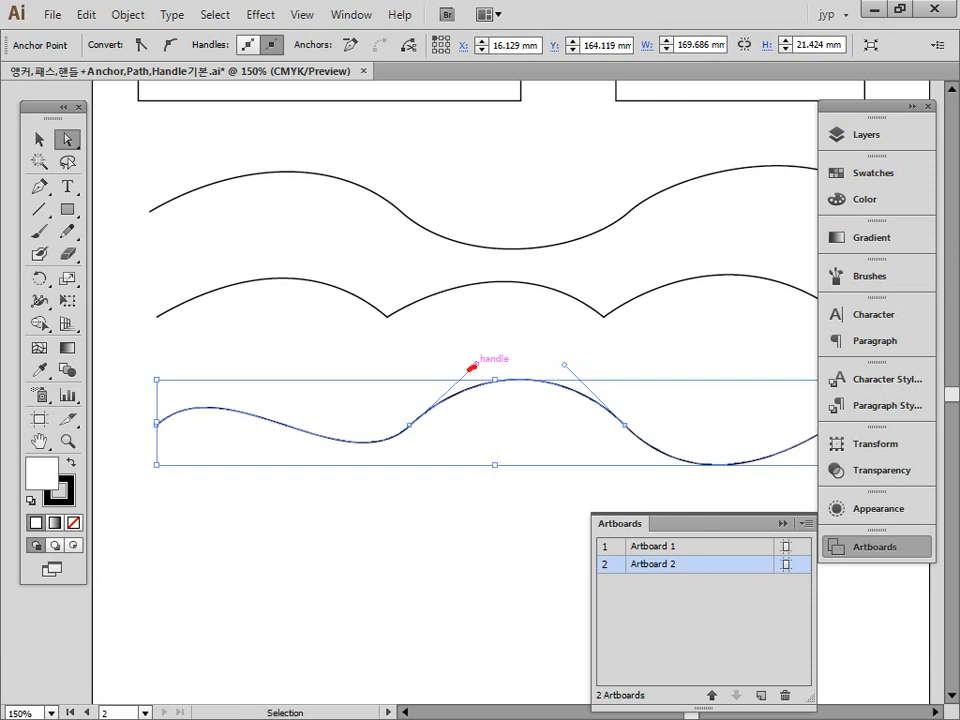
left_click_drag(473, 367, 345, 483)
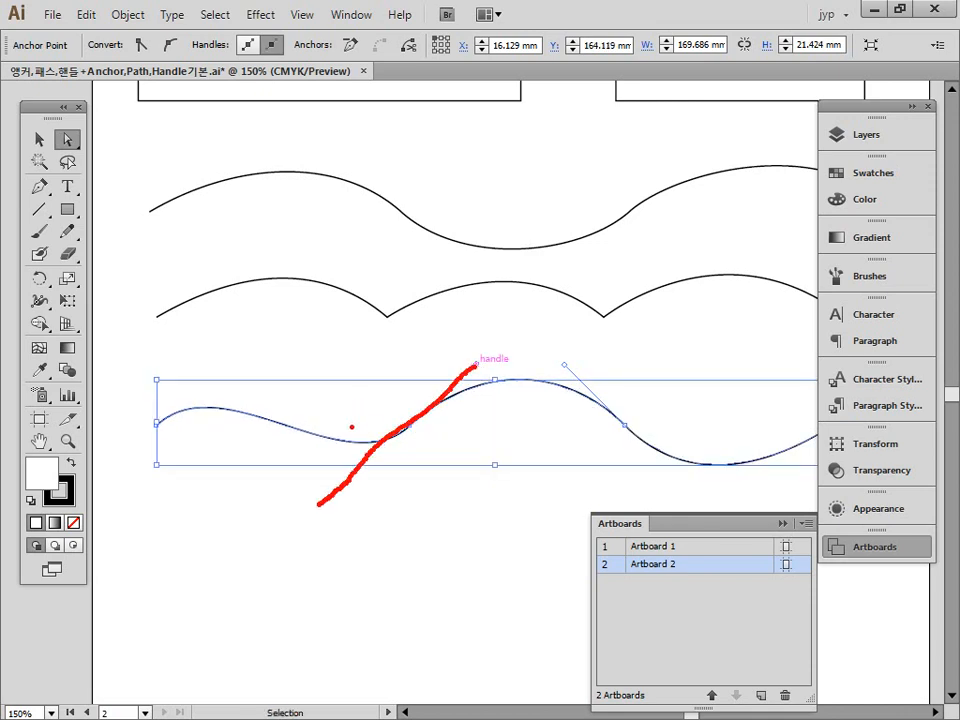
mouse_move(351, 427)
left_mouse_down()
mouse_move(327, 386)
mouse_move(316, 514)
left_mouse_up()
left_click_drag(290, 452, 315, 515)
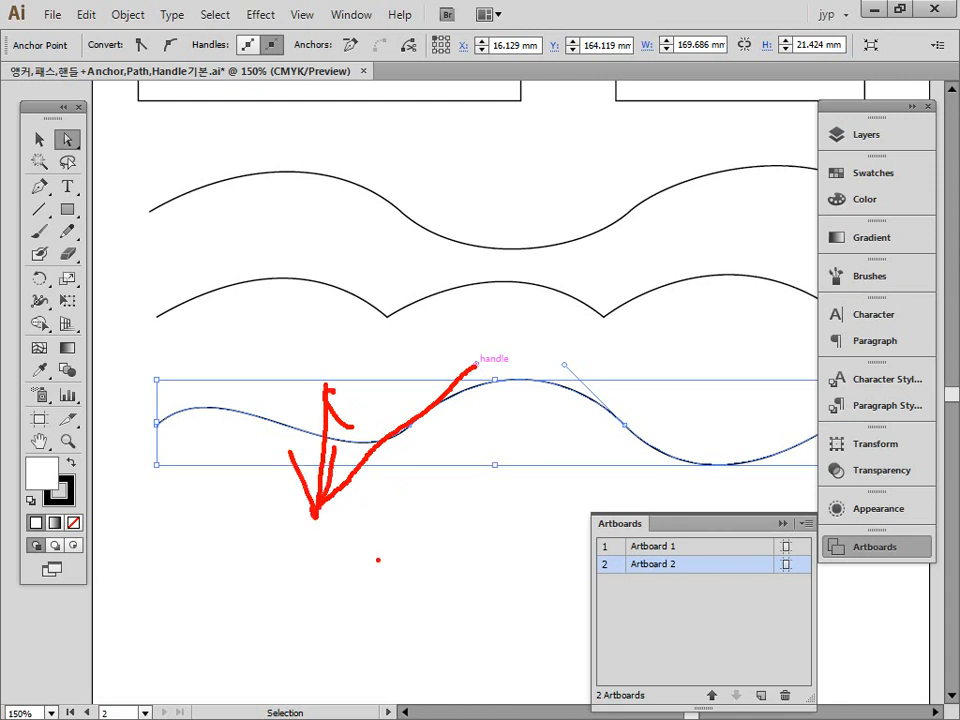
key("Escape")
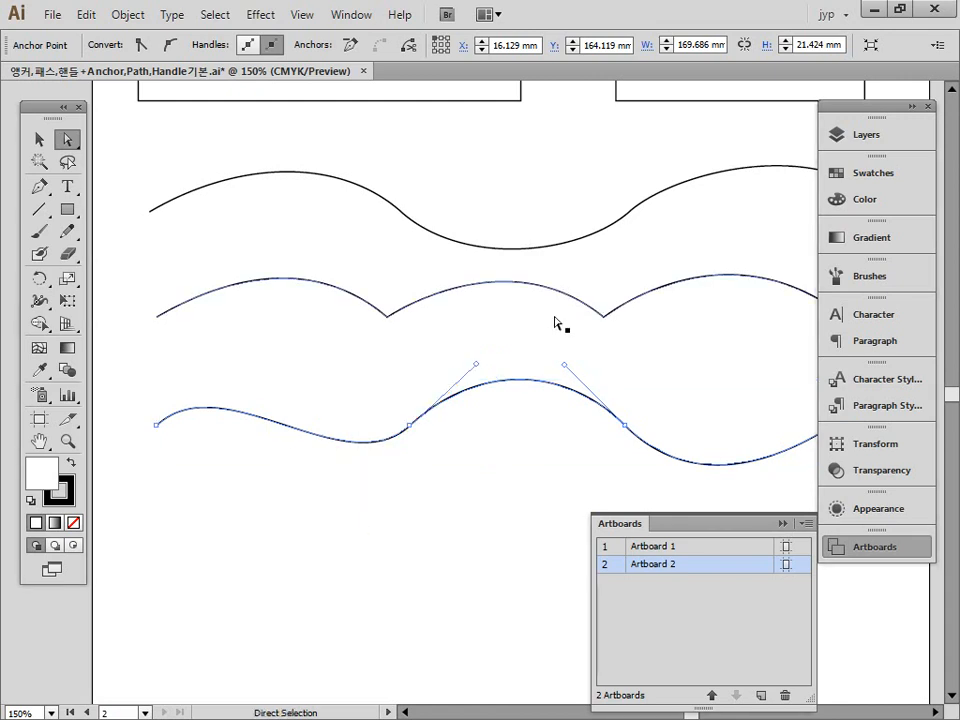
key("ctrl+z")
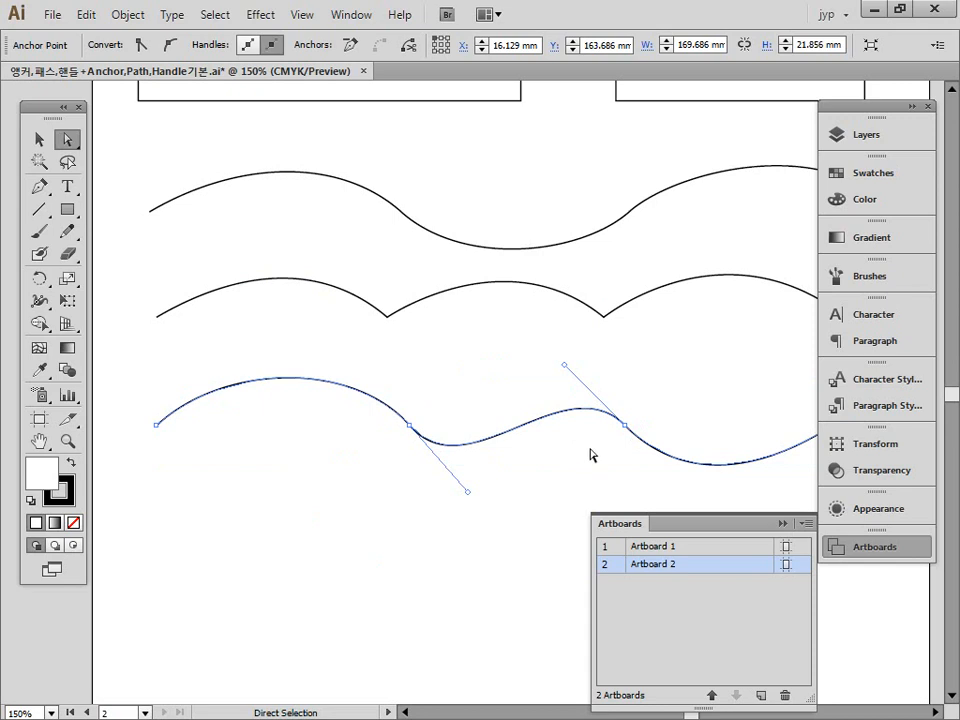
left_click_drag(468, 492, 499, 372)
key("ctrl+z")
left_click_drag(469, 489, 450, 388)
key("ctrl+z")
Move the second segment's start handle above the line independently of its opposite handle, forming an arch that meets the first arch at a corner.
left_click_drag(468, 491, 466, 367)
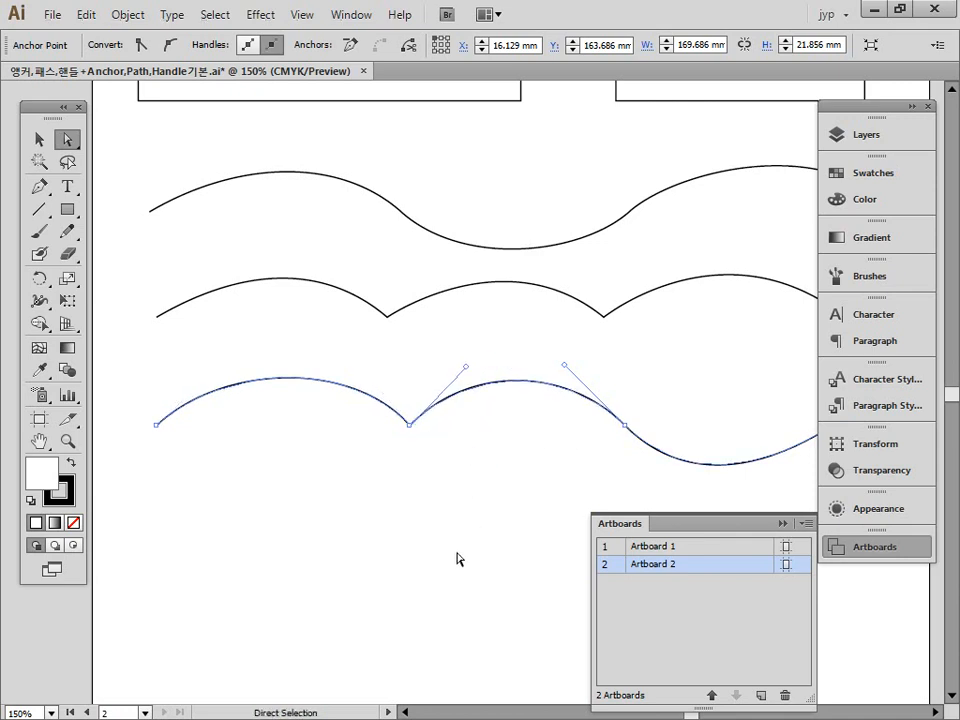
key("ctrl+2")
mouse_move(353, 409)
left_mouse_down()
mouse_move(432, 461)
mouse_move(490, 401)
left_mouse_up()
left_click_drag(318, 476, 323, 628)
type("alt")
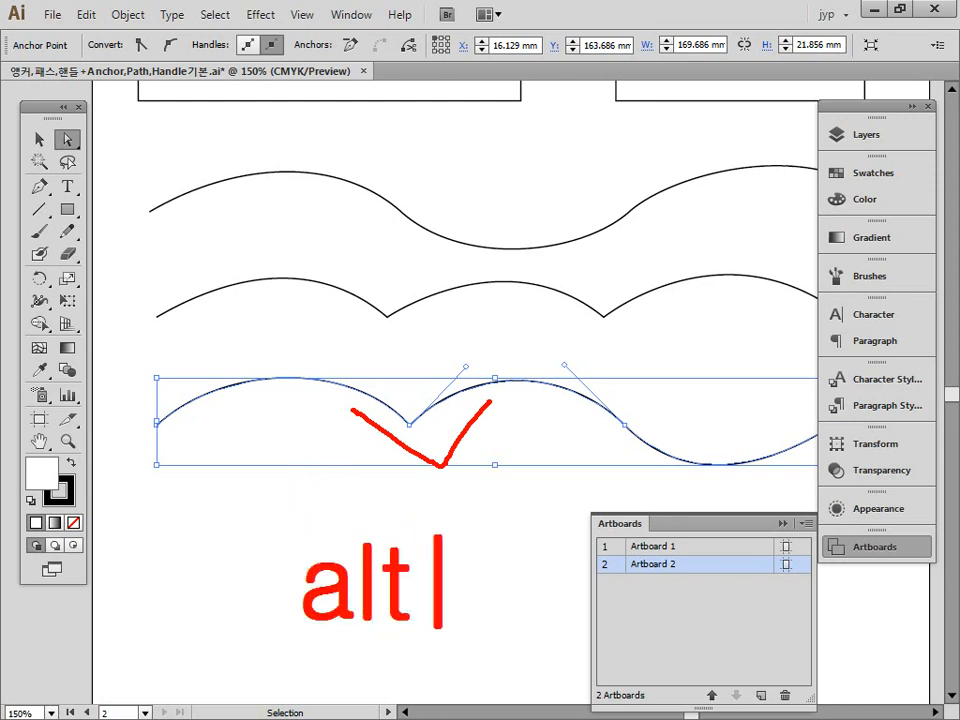
key("Escape")
left_click_drag(420, 522, 410, 437)
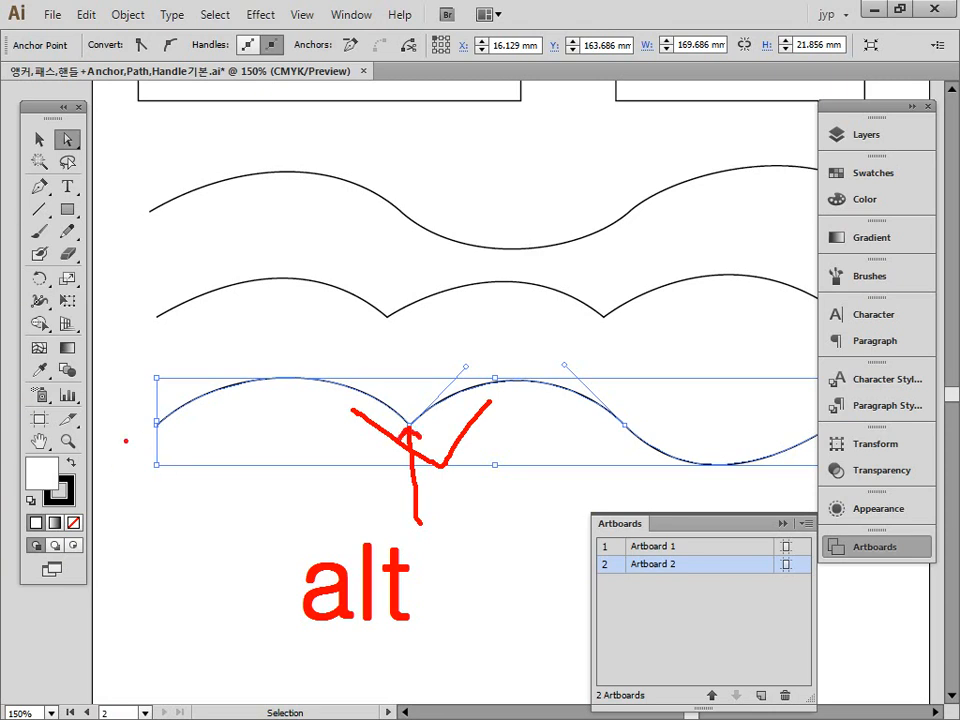
key("Escape")
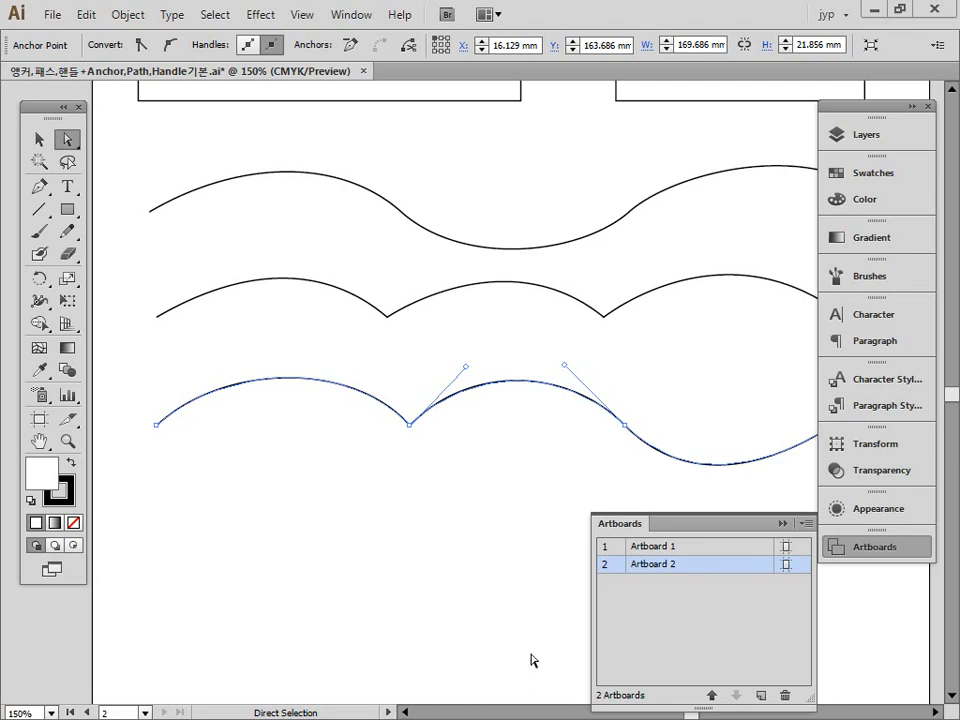
Reshape the lowest path's third segment into an upward arch by moving both of its handles above the line independently.
left_click_drag(528, 476, 407, 465)
left_click_drag(543, 470, 614, 381)
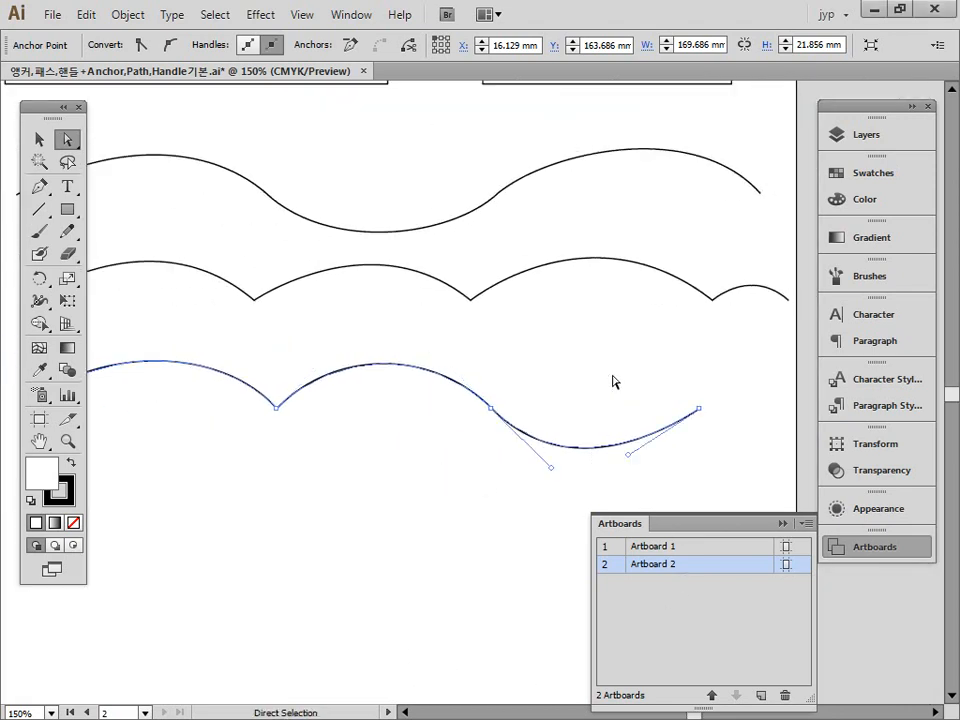
left_click_drag(538, 339, 648, 508)
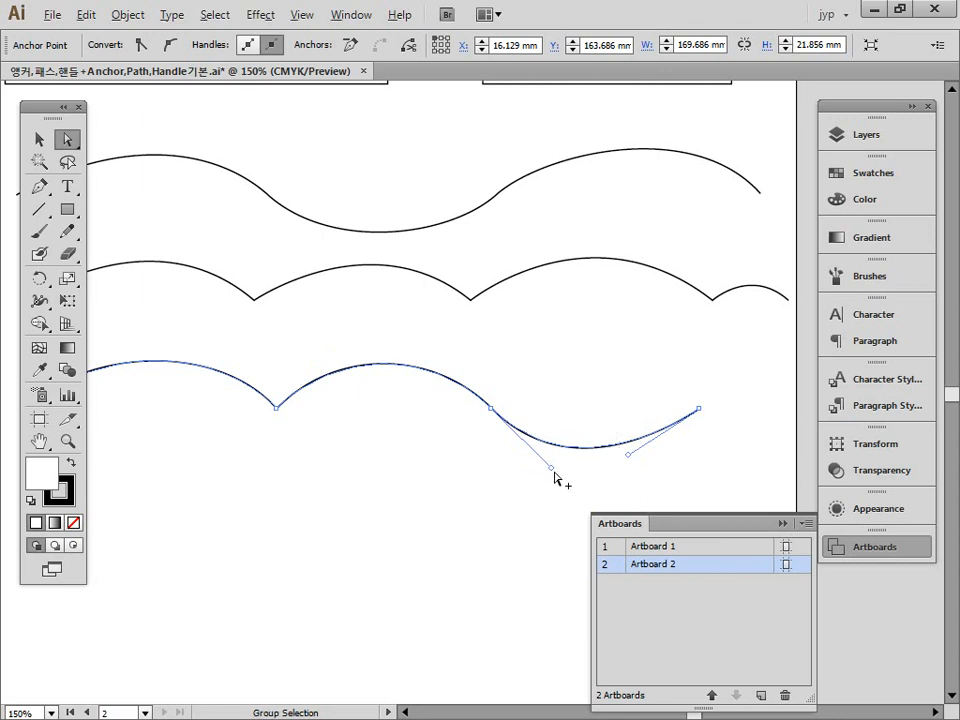
left_click_drag(551, 467, 558, 338)
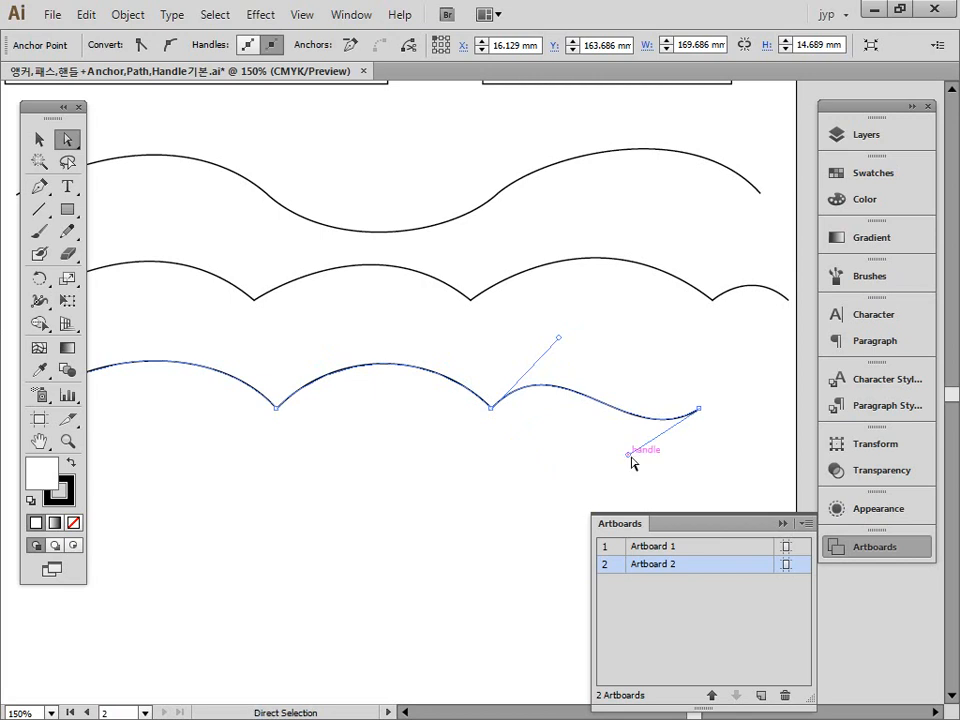
left_click_drag(632, 453, 652, 341)
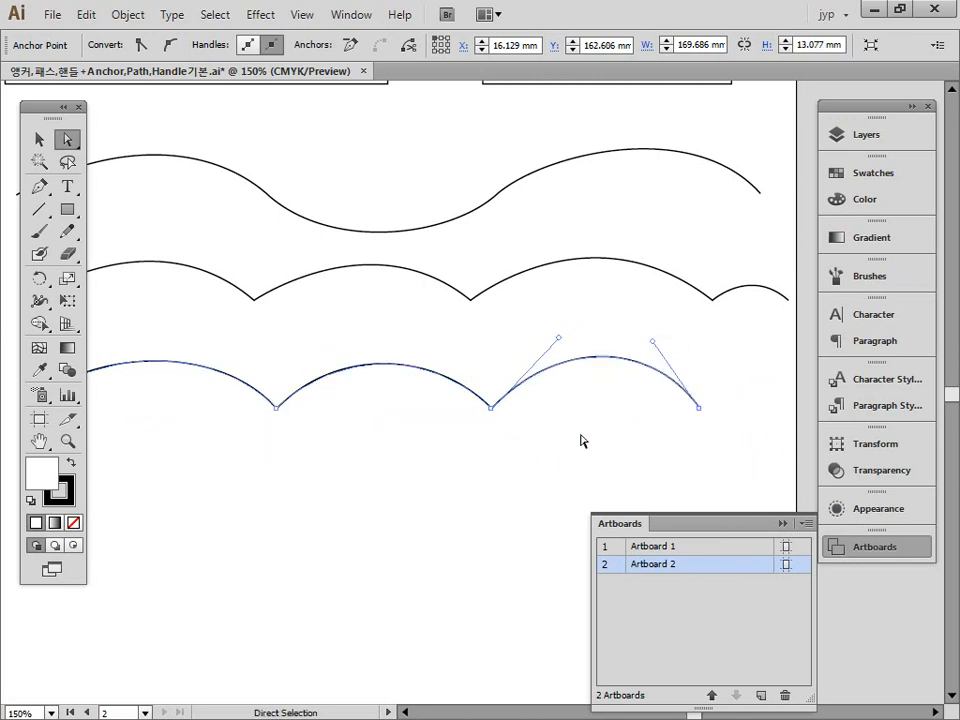
Convert the lowest path's two inner corner anchors to smooth points by pulling out new diagonal handles with the Convert Anchor Point tool.
left_click(502, 491)
left_click_drag(373, 484, 487, 318)
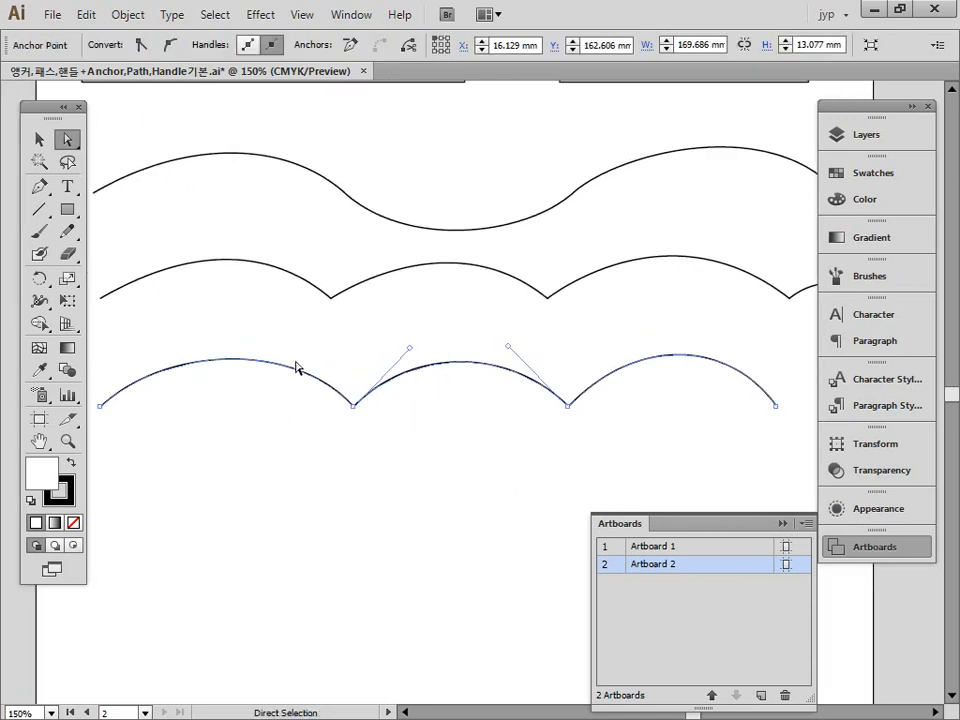
left_click(353, 405)
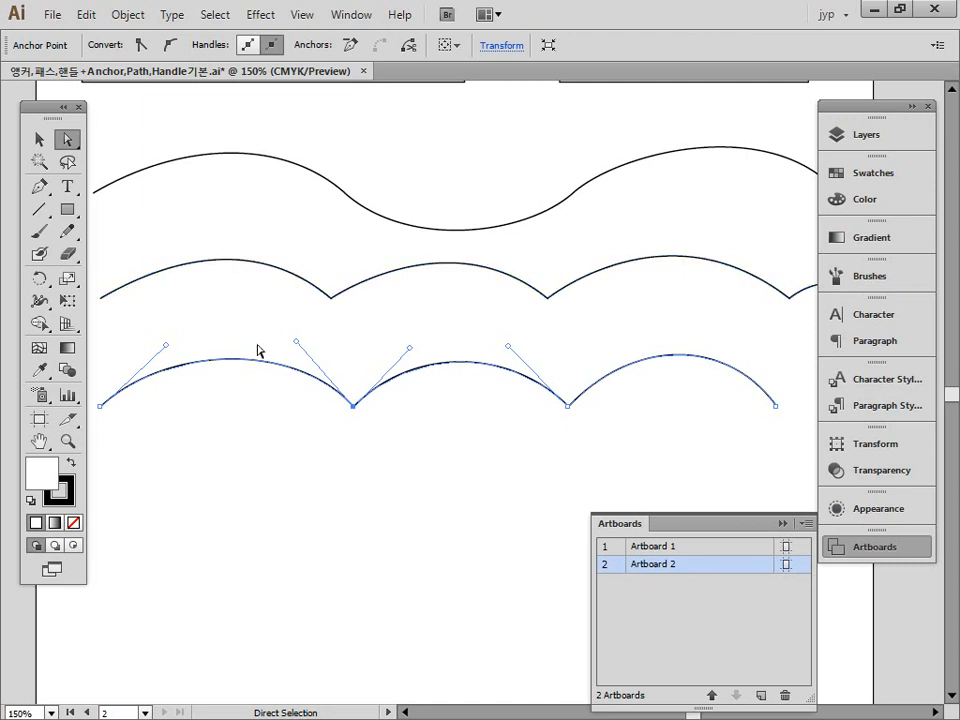
left_click(40, 188)
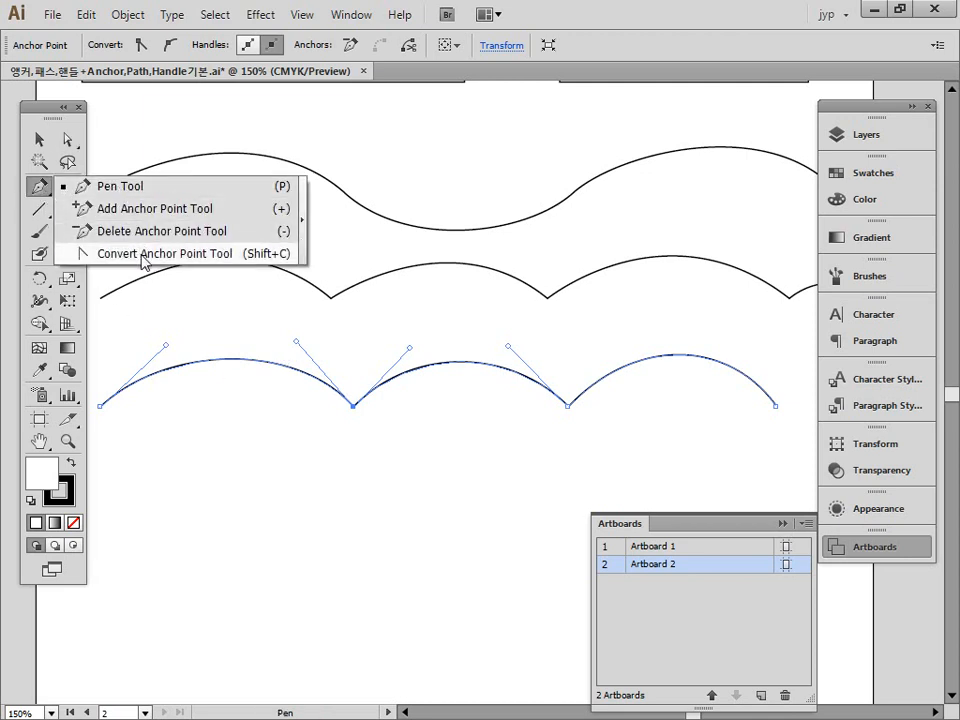
left_click(145, 256)
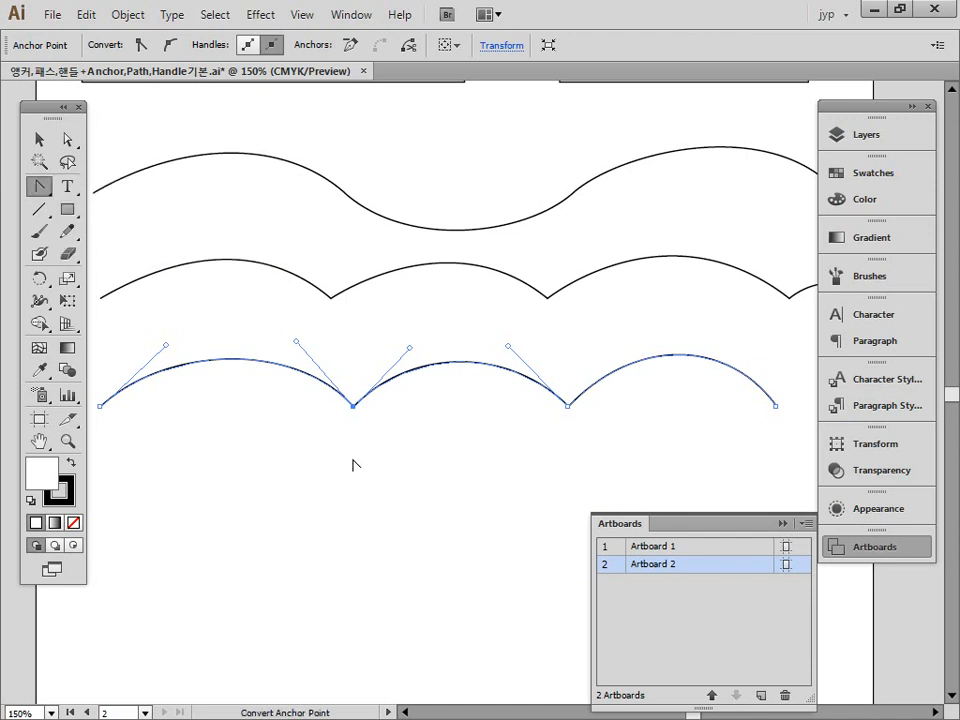
left_click_drag(353, 406, 427, 339)
left_click_drag(567, 405, 620, 345)
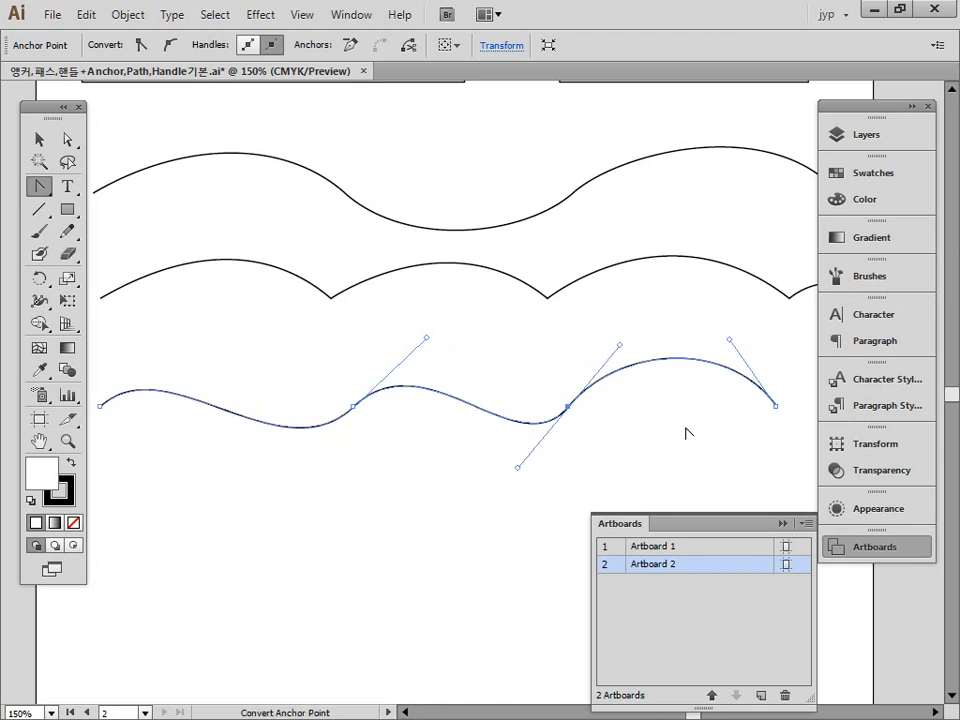
Round all four corners of the lower slanted quadrilateral by pulling smooth handles from its anchors with the Convert Anchor Point tool.
left_click(455, 355, "ctrl+alt")
left_click_drag(454, 336, 356, 422)
left_click_drag(329, 209, 664, 399)
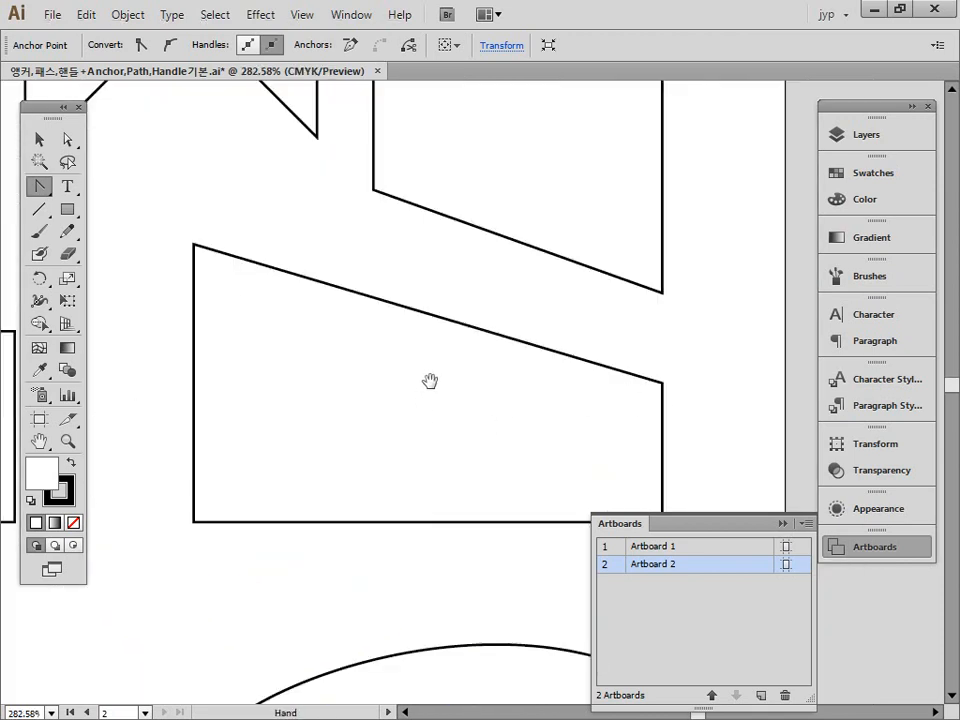
left_click_drag(431, 381, 552, 332)
left_click_drag(326, 167, 241, 322)
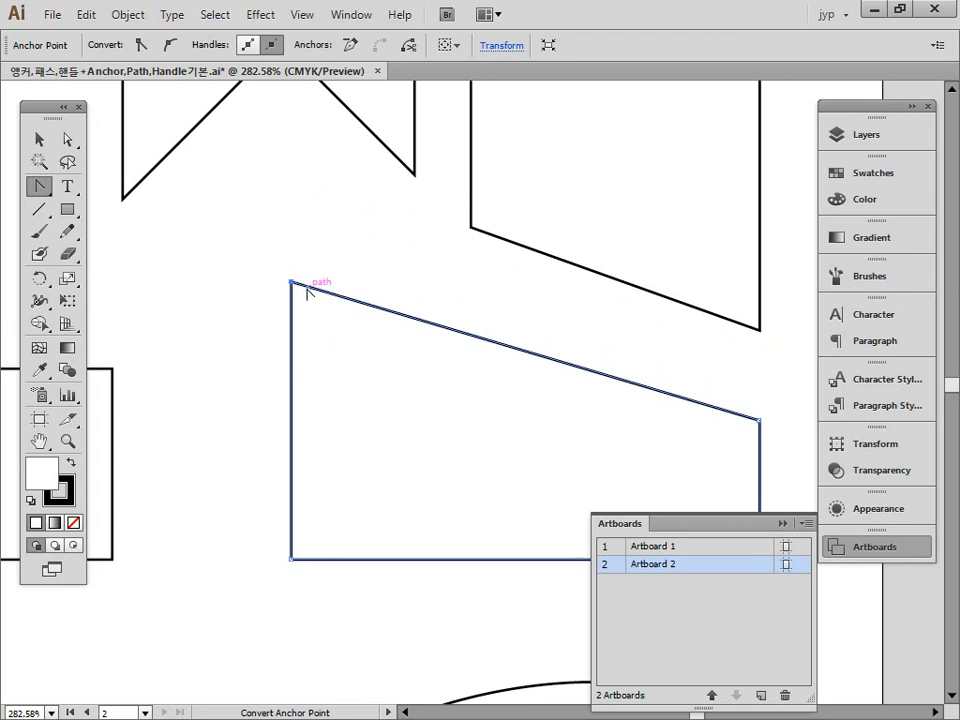
left_click(34, 188)
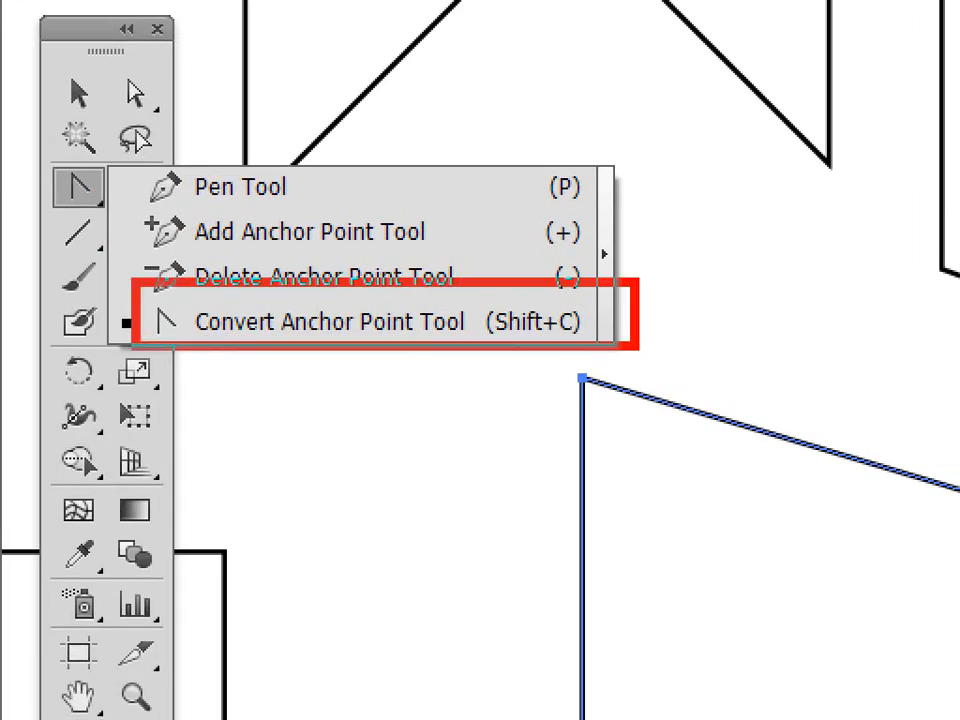
key("Escape")
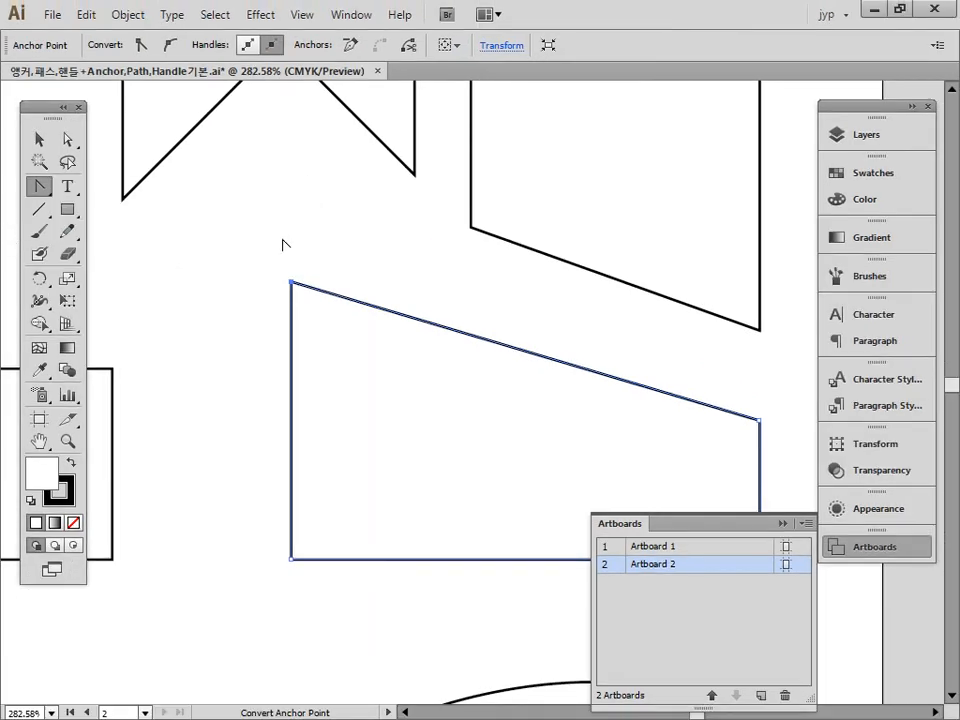
left_click_drag(291, 281, 215, 355)
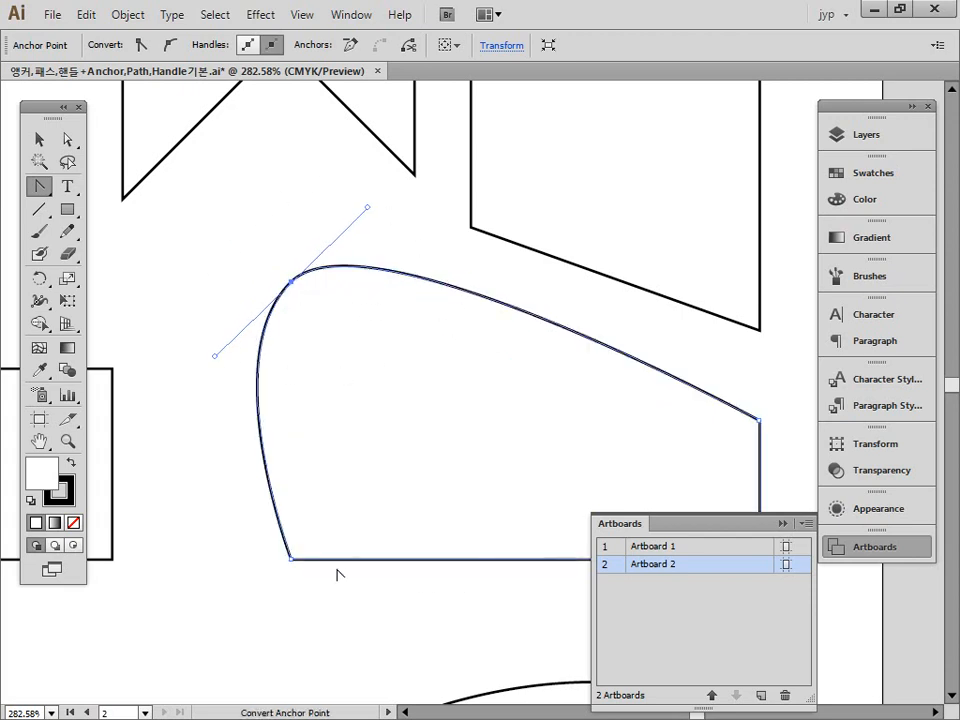
left_click_drag(291, 558, 345, 600)
left_click_drag(441, 512, 332, 435)
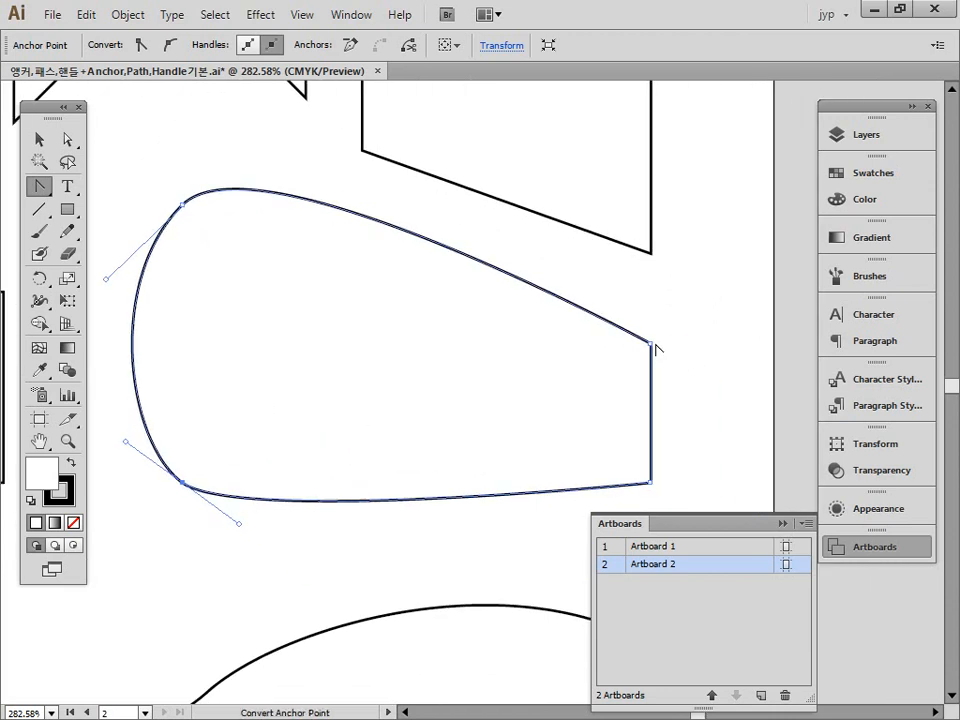
left_click_drag(652, 344, 613, 291)
left_click_drag(652, 485, 683, 457)
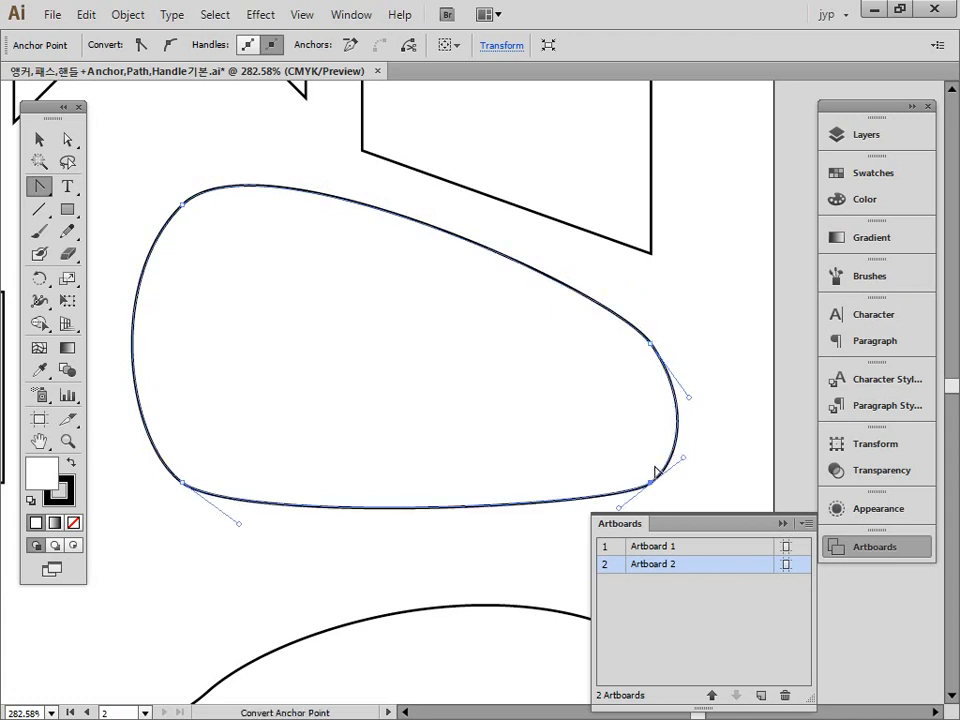
Convert the four rounded anchors of the quadrilateral back to sharp corners with the Convert Anchor Point tool.
left_click(182, 205)
left_click(182, 484)
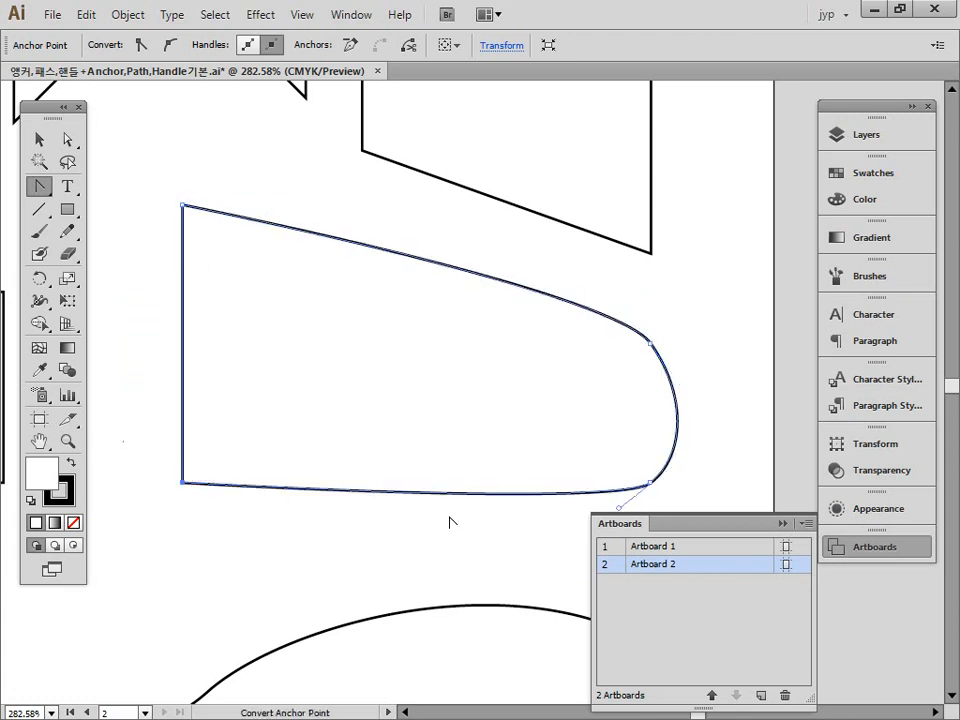
left_click(652, 483)
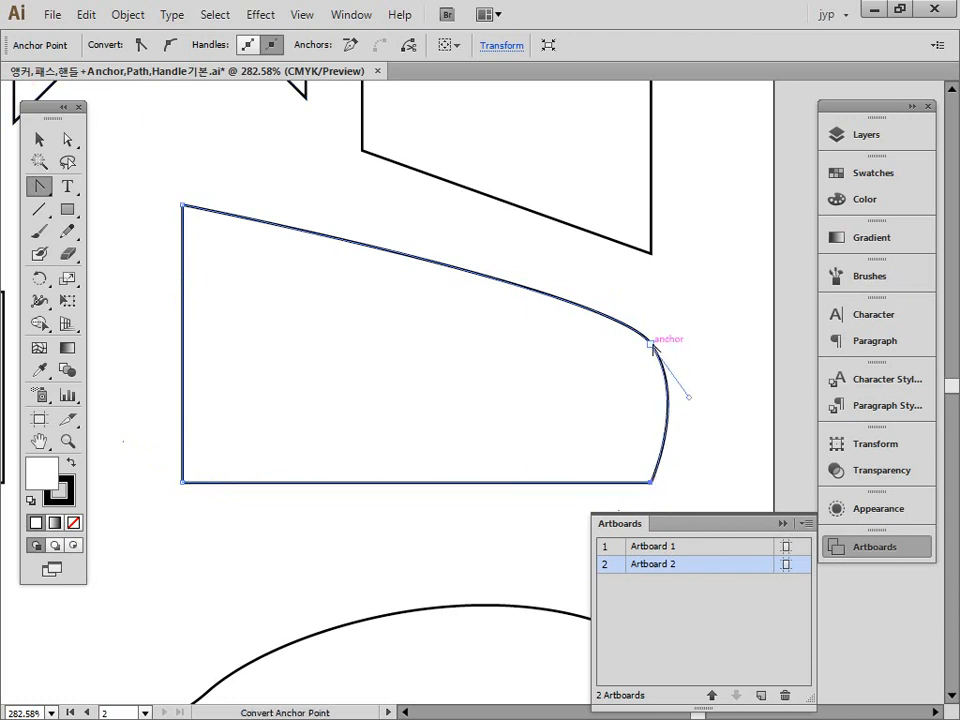
left_click(651, 344)
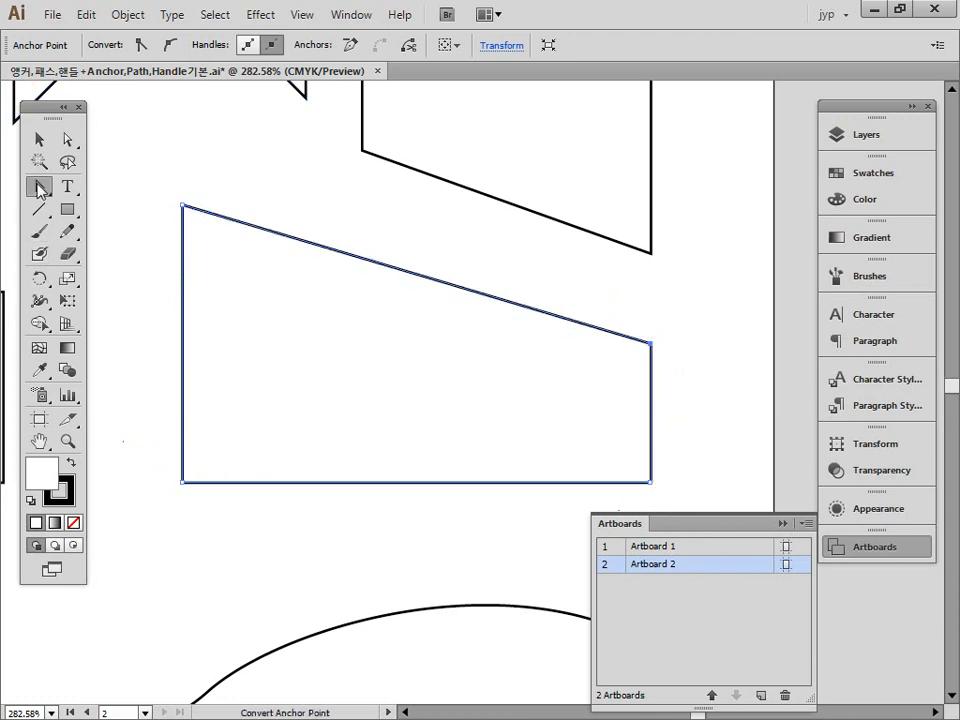
left_click_drag(39, 186, 133, 265)
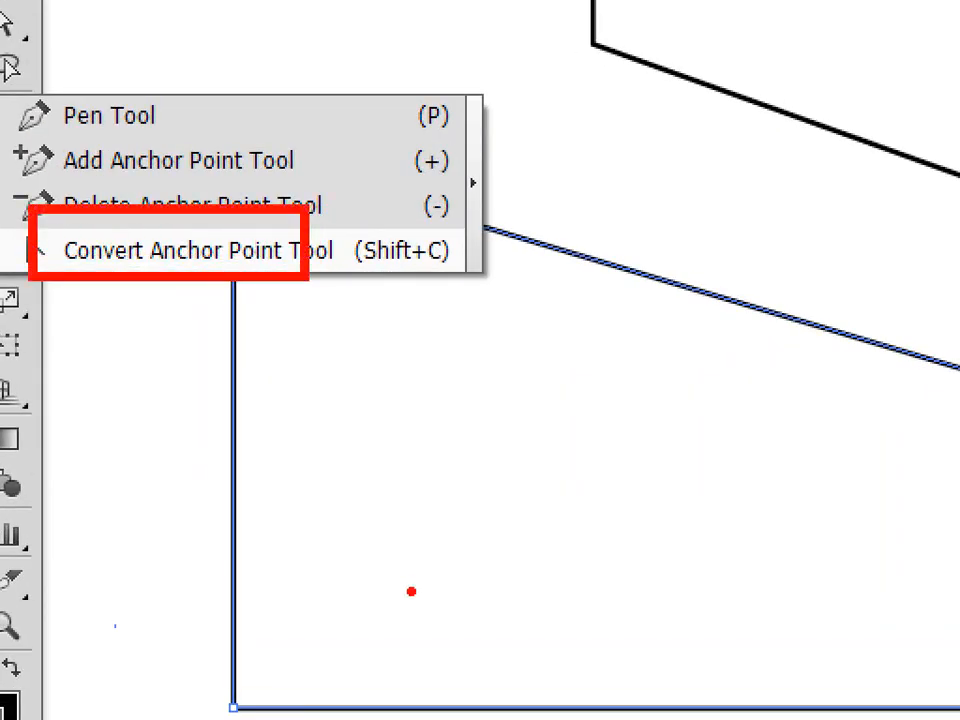
left_click(160, 250)
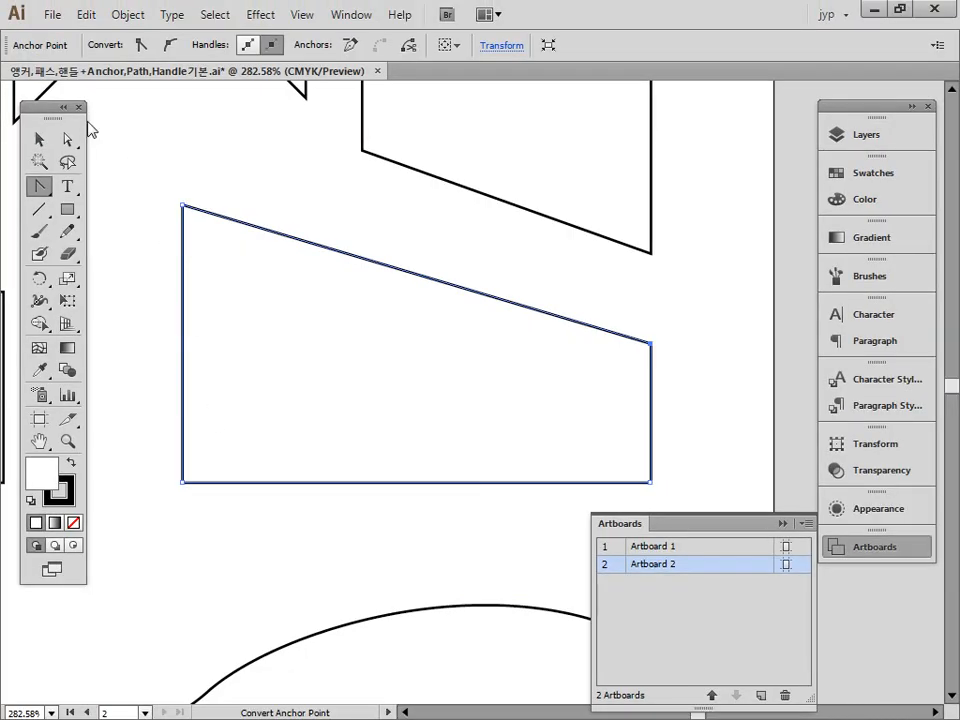
Draw a smooth wavy Pen path of three segments, about 131 mm wide, in the empty area below the existing waves.
left_click(345, 553, "ctrl+alt")
left_click(336, 553, "ctrl+alt")
left_click_drag(352, 442, 558, 365)
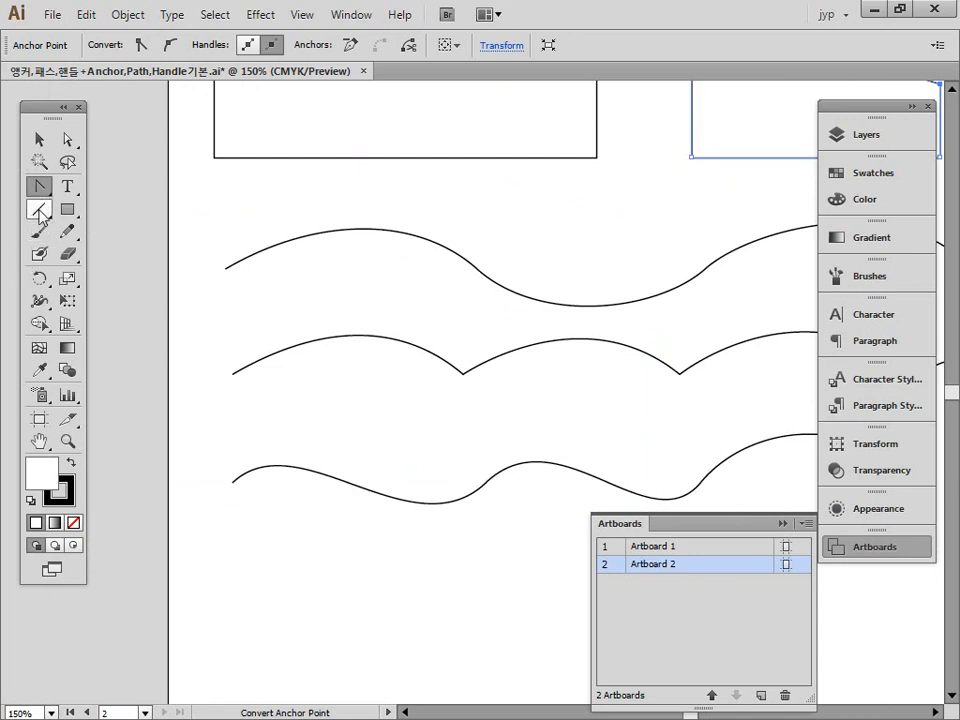
left_click_drag(40, 210, 80, 188)
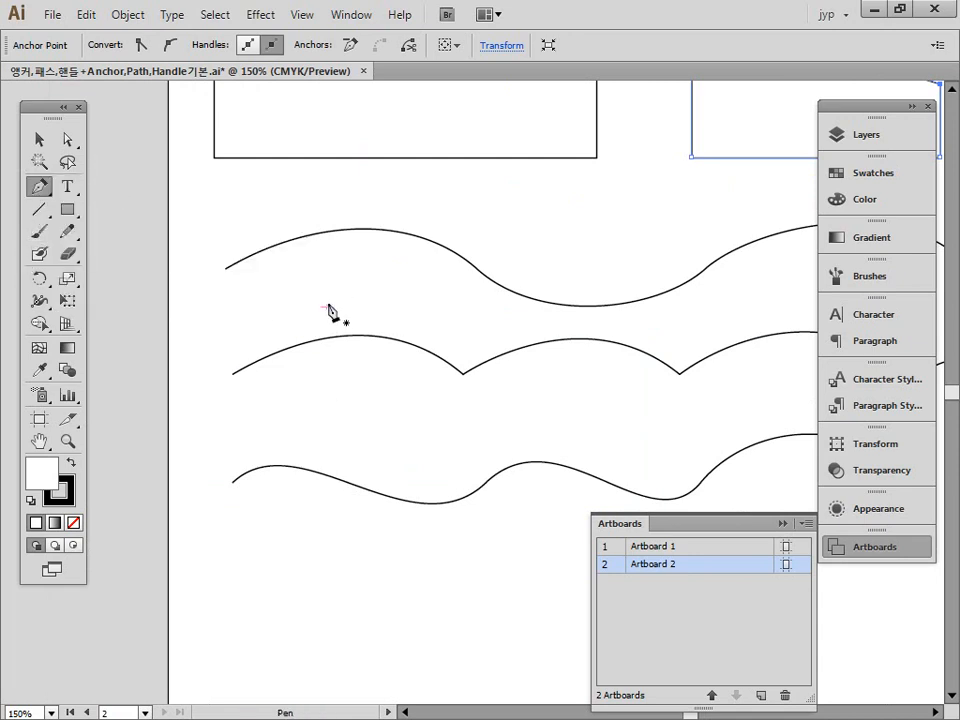
left_click_drag(291, 422, 364, 553)
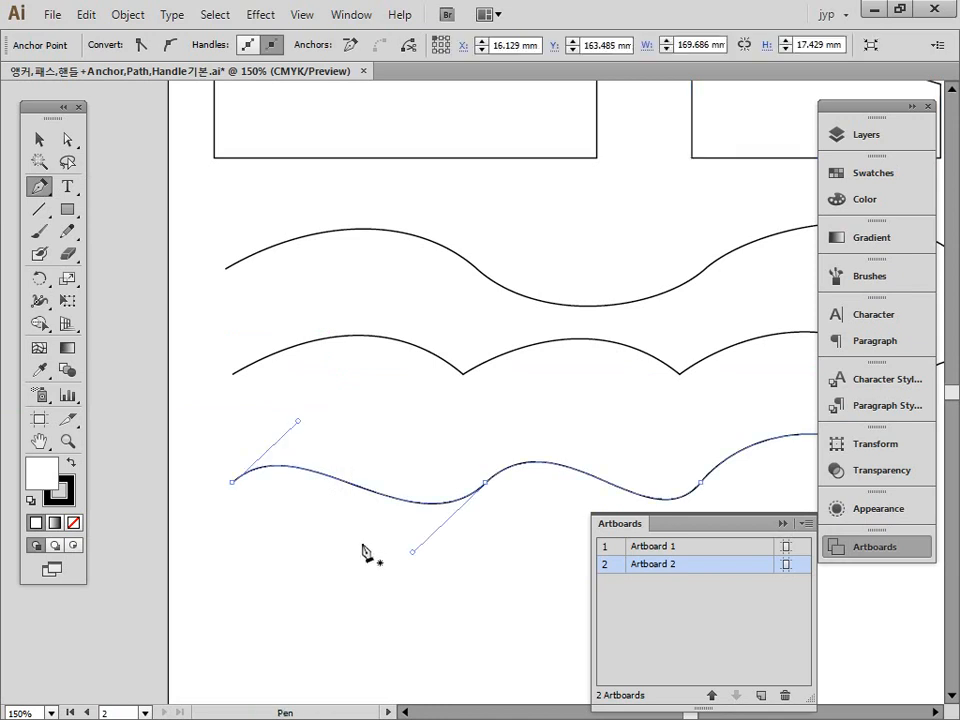
left_click_drag(310, 585, 193, 223)
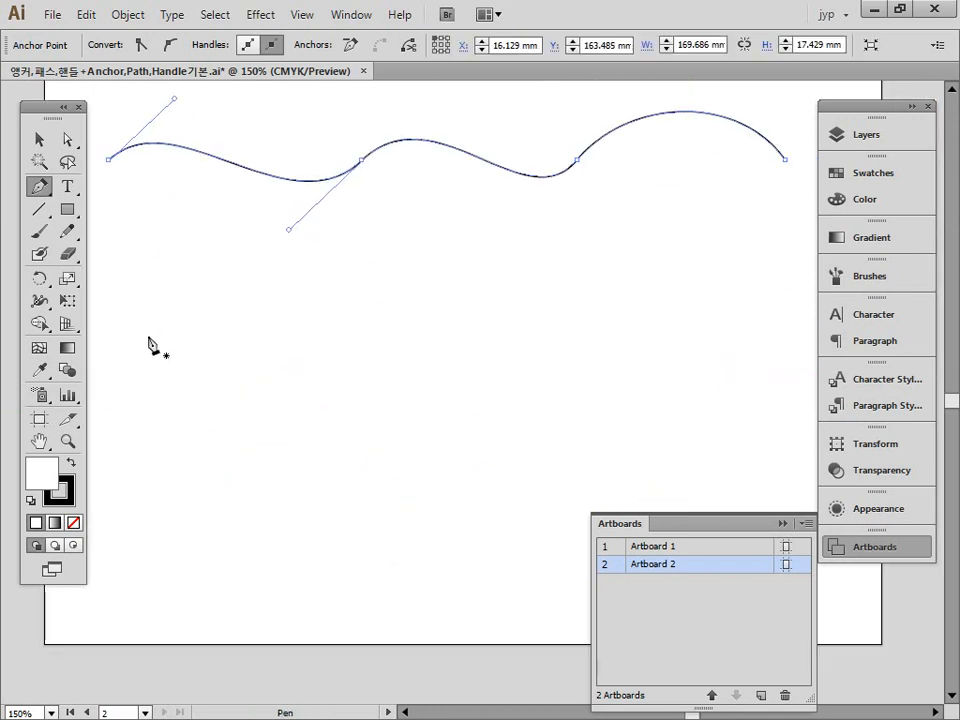
left_click_drag(122, 342, 160, 311)
left_click_drag(306, 341, 345, 374)
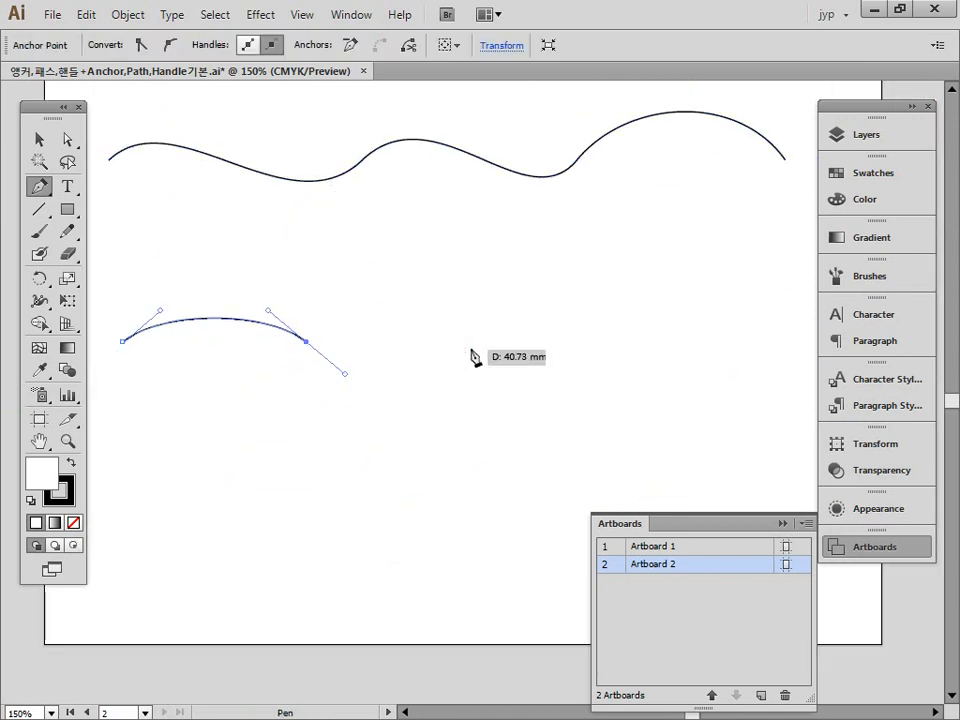
left_click_drag(485, 329, 509, 318)
left_click_drag(644, 302, 683, 328)
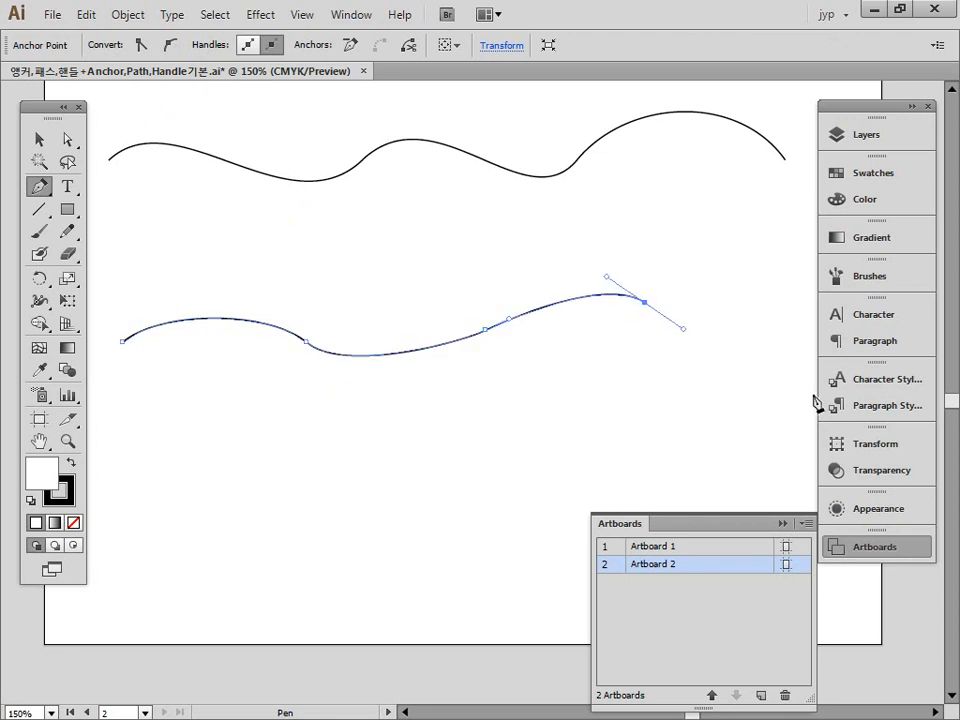
Draw a second Pen path of three upward arches, about 117 mm wide, below the new wave, breaking the handles at its inner anchors.
left_click(111, 437, "ctrl")
left_click_drag(128, 427, 140, 423)
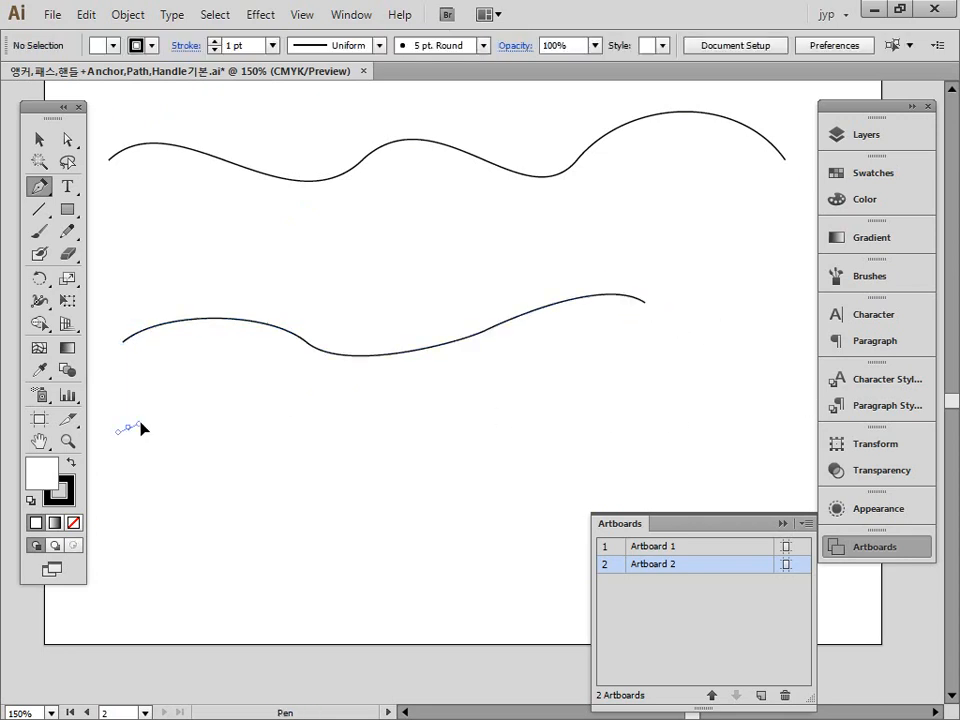
mouse_move(281, 418)
left_mouse_down()
mouse_move(317, 452)
mouse_move(282, 423)
left_mouse_up()
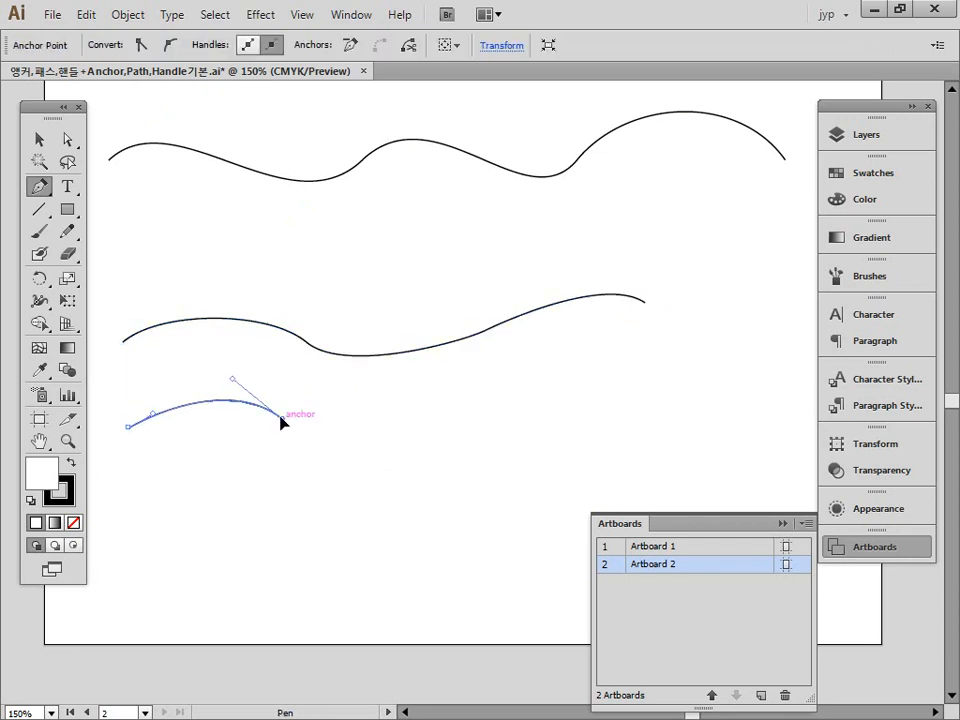
left_click_drag(431, 418, 499, 477)
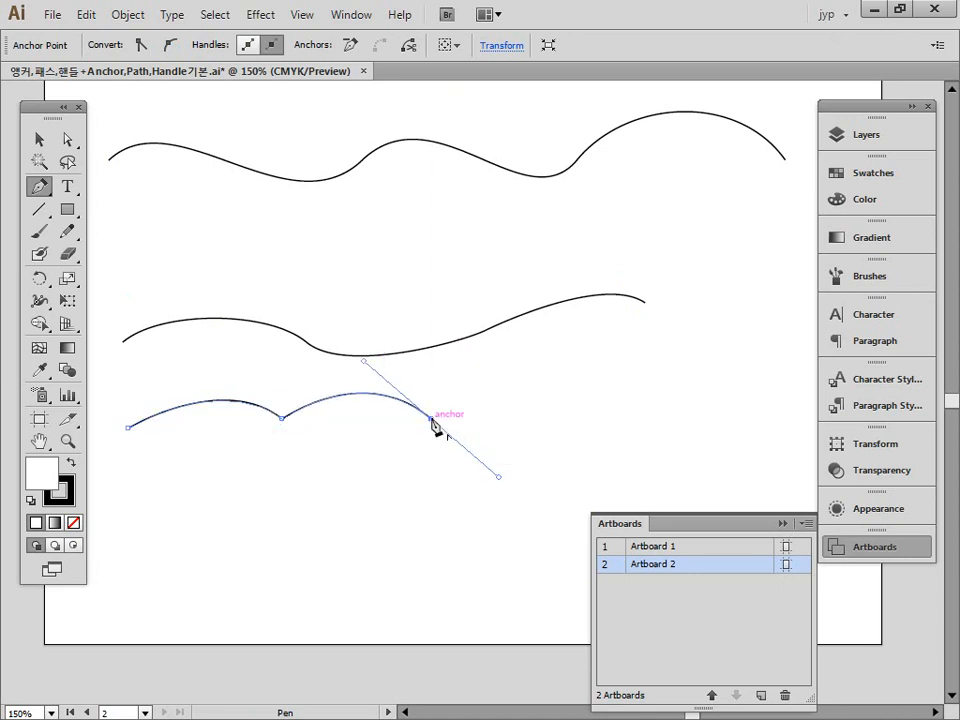
left_click_drag(596, 412, 639, 441)
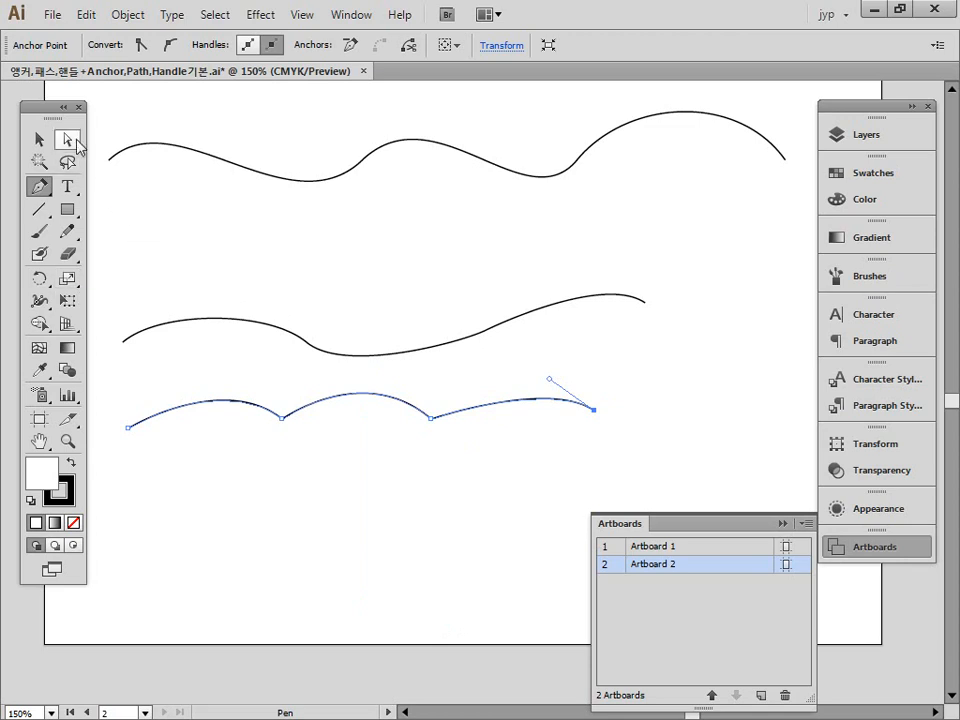
Reshape the new wavy path's second and third segments into upward arches by breaking and repositioning the handles at its inner anchors.
left_click(67, 139)
left_click(195, 320)
left_click(384, 350)
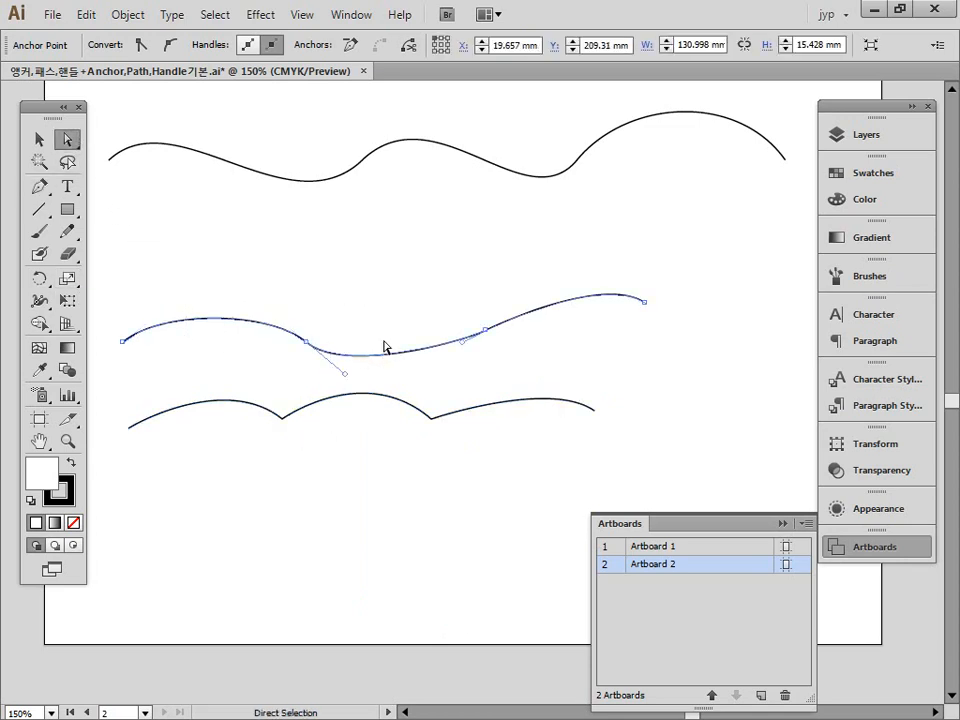
left_click_drag(345, 375, 350, 294)
left_click(525, 313)
key("alt")
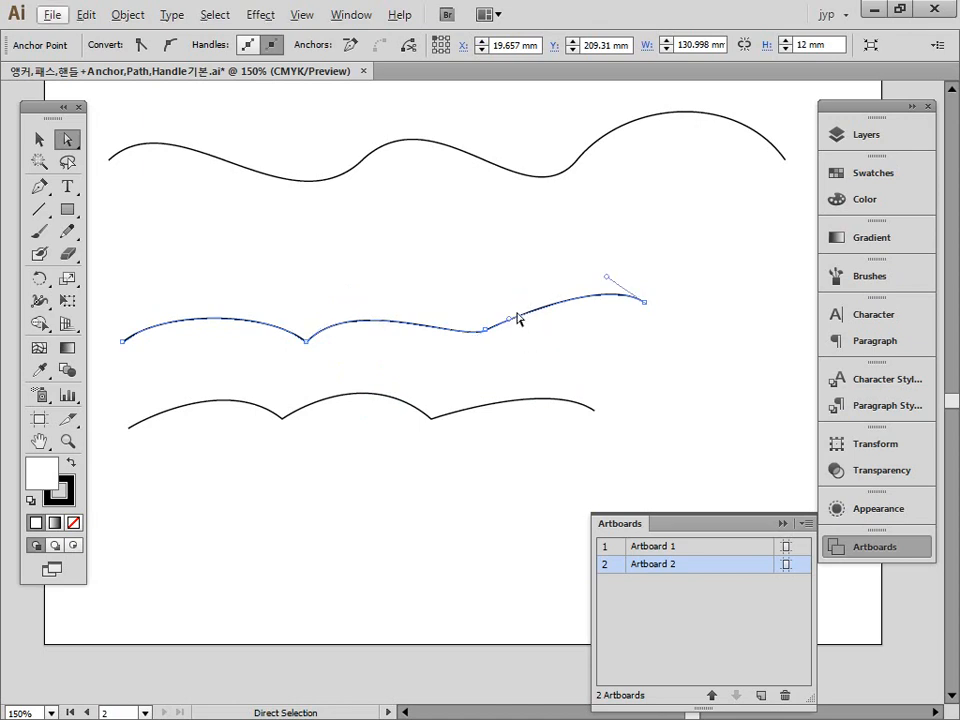
left_click_drag(512, 325, 500, 288)
left_click_drag(432, 298, 456, 306)
left_click_drag(510, 324, 546, 358)
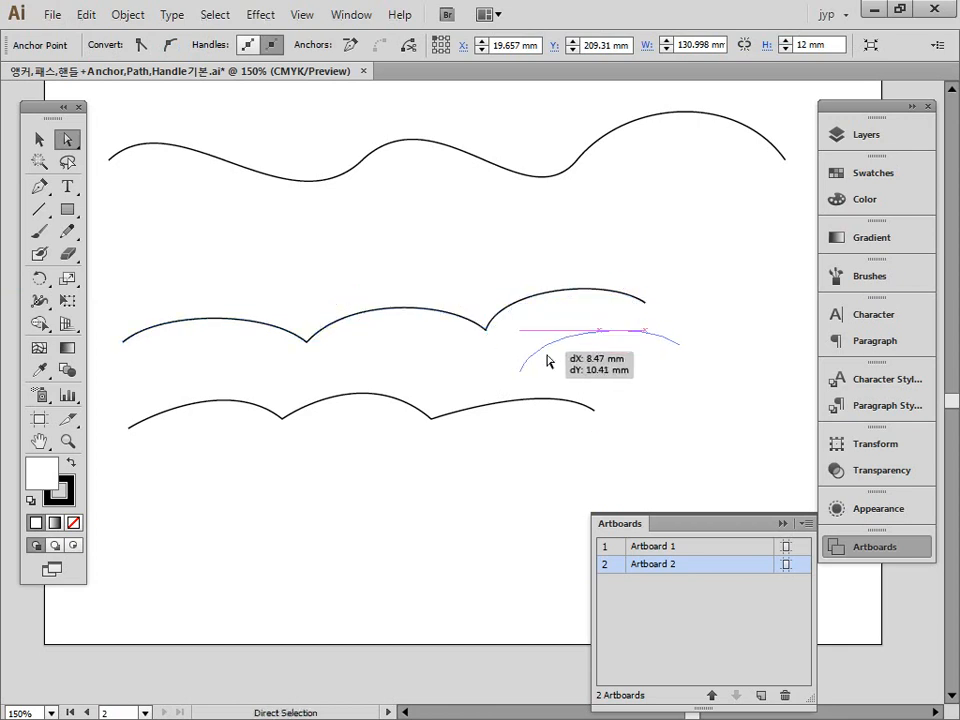
key("Delete")
Make the reshaped path's middle arch taller by moving both of its handles farther up.
left_click_drag(505, 257, 505, 288)
left_click_drag(364, 257, 420, 356)
left_click_drag(351, 296, 317, 264)
left_click_drag(456, 304, 469, 271)
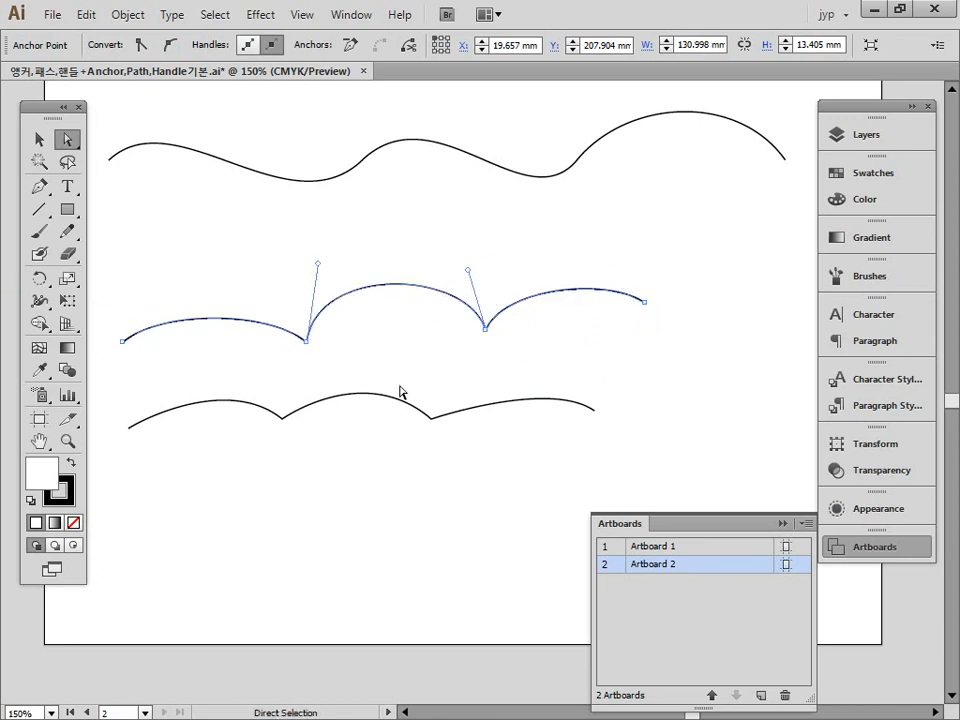
Raise the middle arch of the lowest path by moving its end handle upward, and select both new paths.
left_click_drag(347, 369, 360, 512)
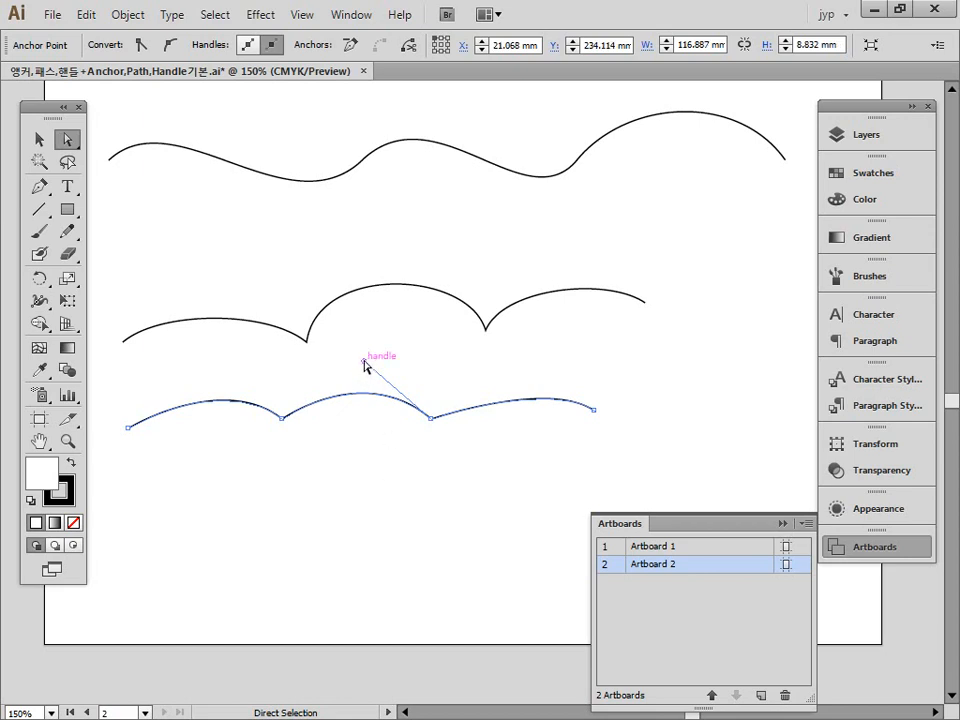
left_click_drag(365, 365, 388, 305)
left_click(352, 291)
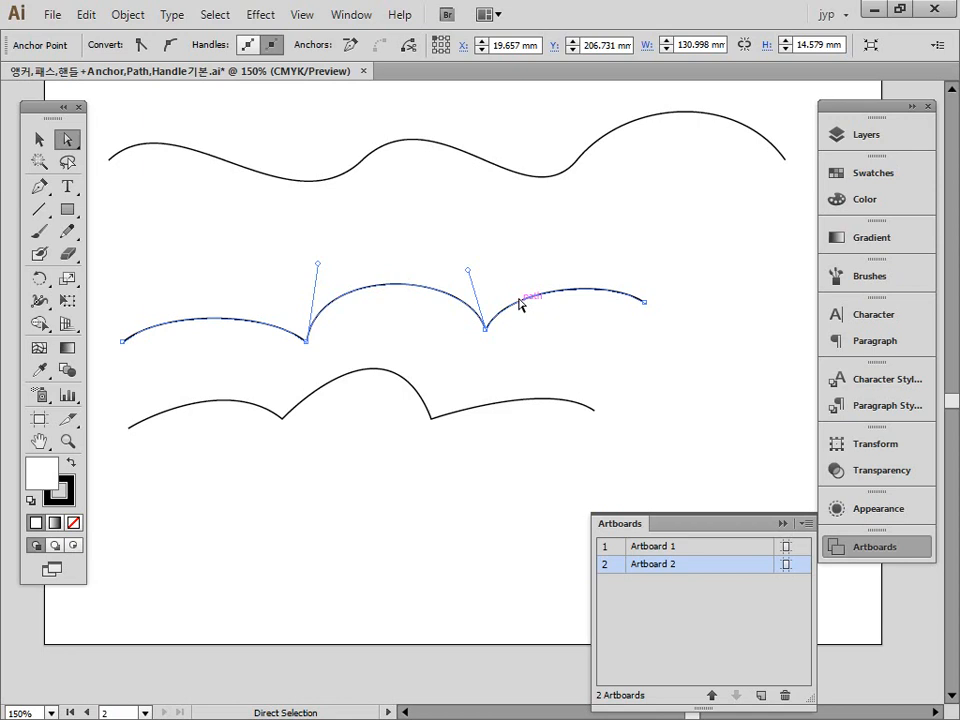
left_click_drag(317, 201, 398, 500)
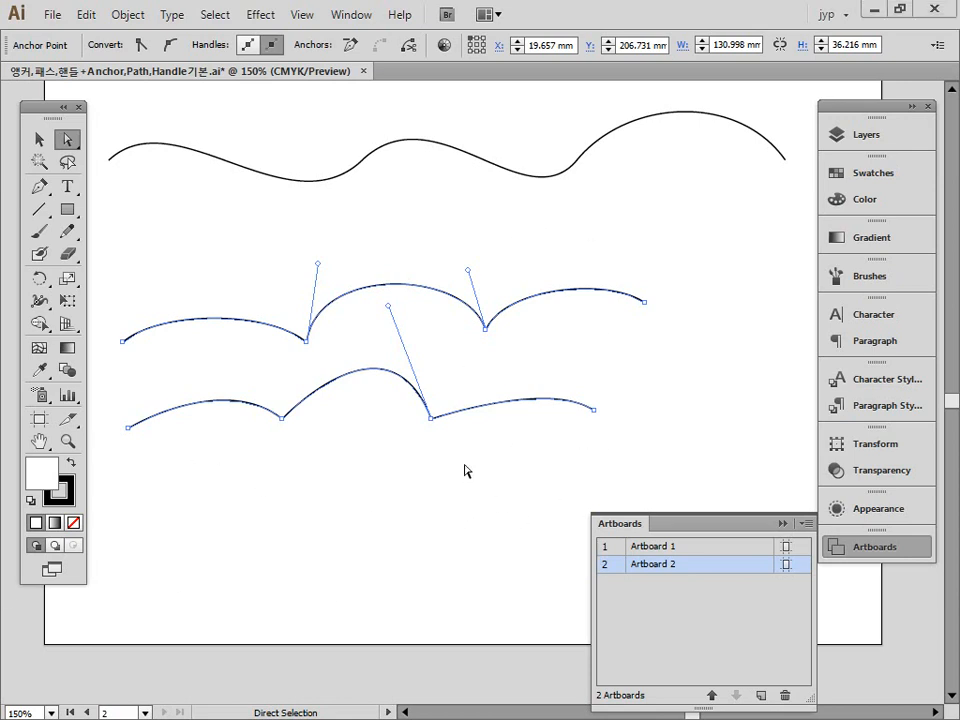
Examine the explanatory notes and diagrams on the first artboard about straight and curved Pen paths, with the panels hidden.
key("ctrl+alt+space")
left_click(362, 443, "ctrl+alt")
left_click(362, 443, "ctrl+alt")
scroll(405, 378, "up", 5)
key("space")
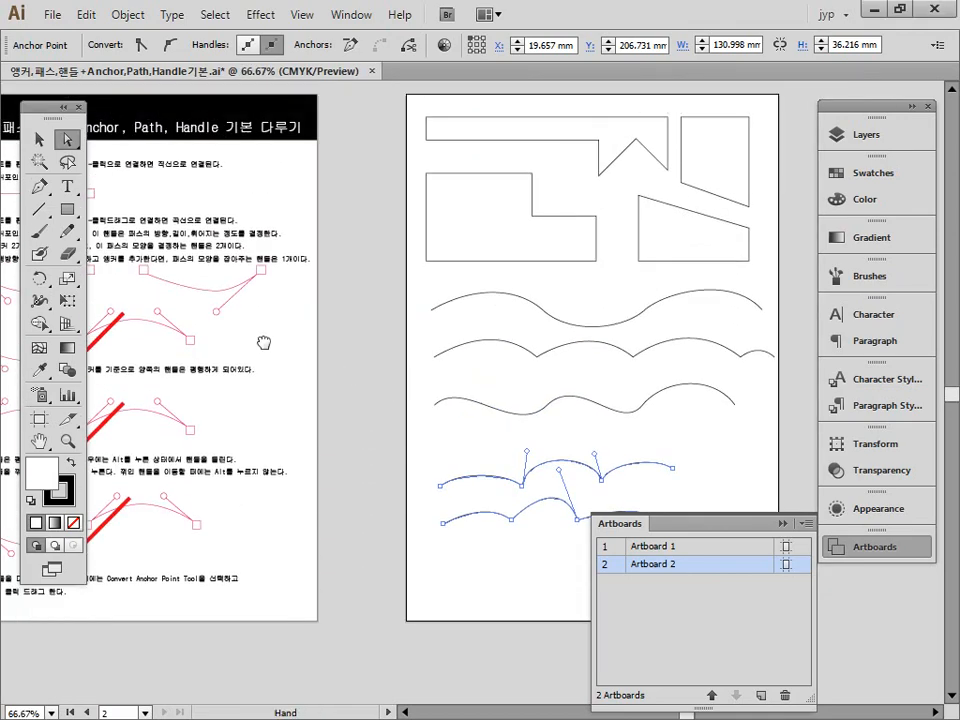
left_click_drag(264, 341, 648, 366)
key("ctrl+space")
left_click_drag(304, 116, 716, 320)
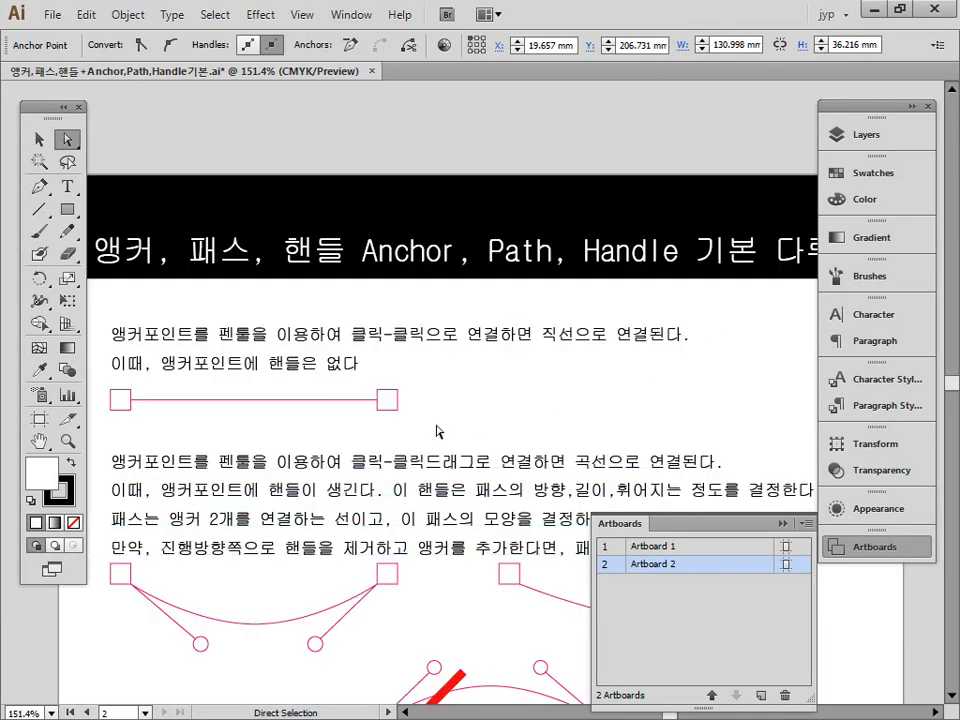
key("space")
left_click_drag(522, 414, 541, 294)
left_click(479, 349, "ctrl+alt")
left_click_drag(511, 356, 484, 292)
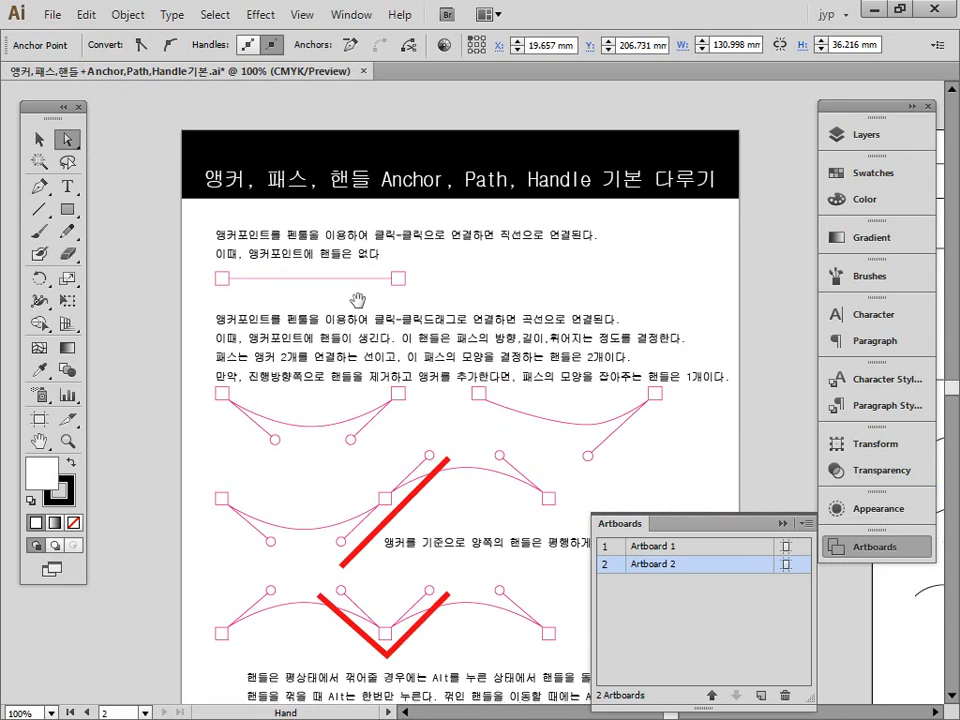
left_click_drag(341, 404, 310, 252)
key("ctrl+space")
left_click_drag(160, 174, 735, 356)
key("Tab")
left_click_drag(606, 422, 523, 293)
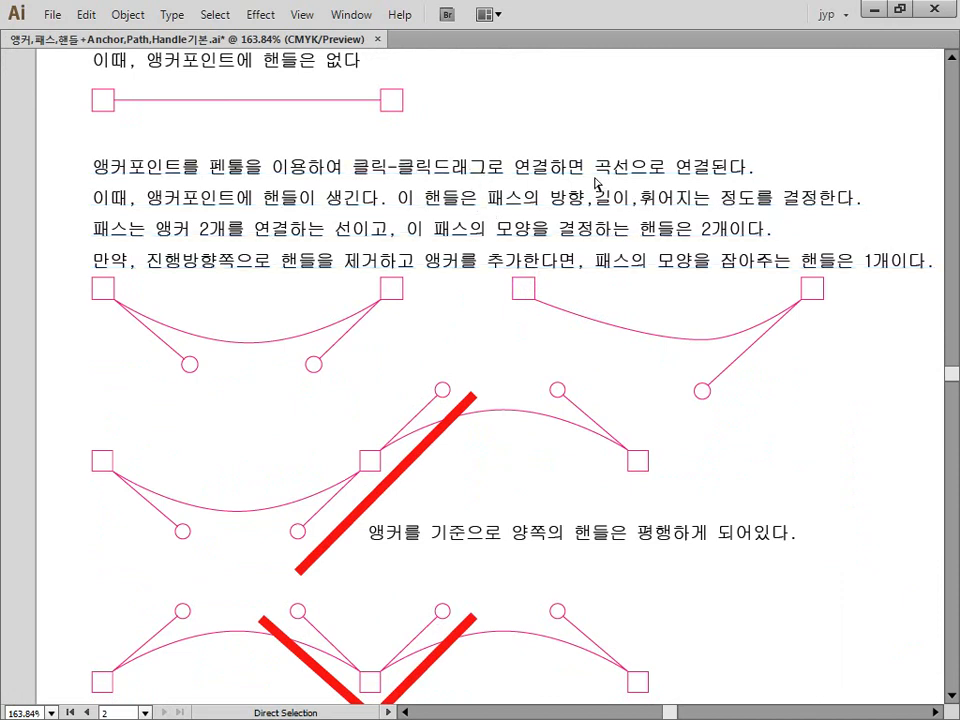
Examine the curved-path notes on what handles control, how two anchors form a path, and removing the forward handle.
key("ctrl+2")
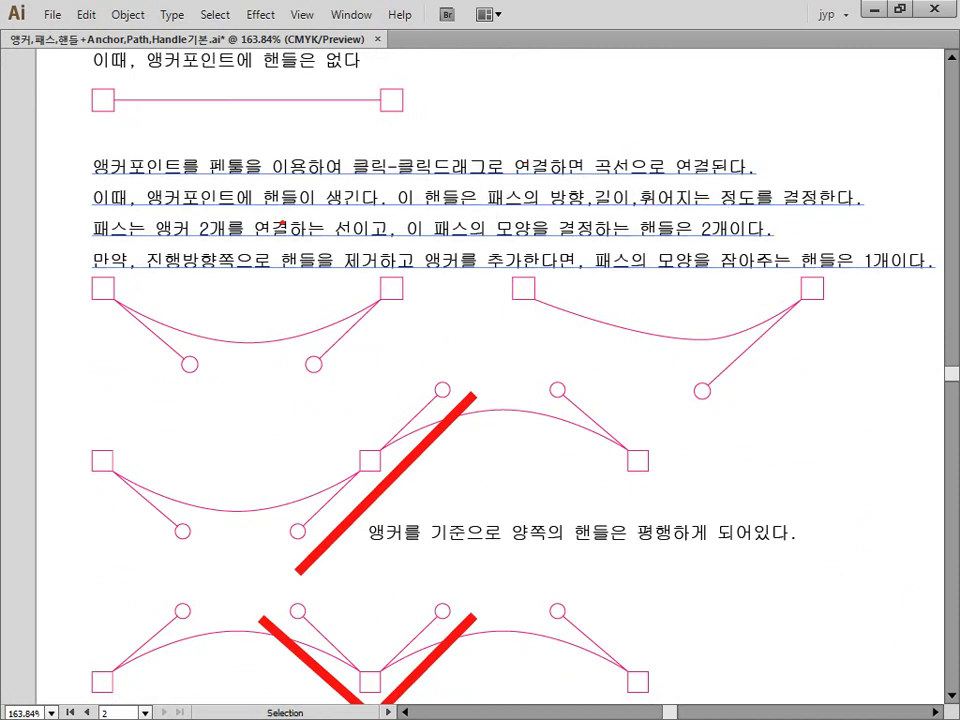
mouse_move(136, 183)
left_mouse_down()
mouse_move(210, 208)
mouse_move(308, 211)
mouse_move(310, 202)
left_mouse_up()
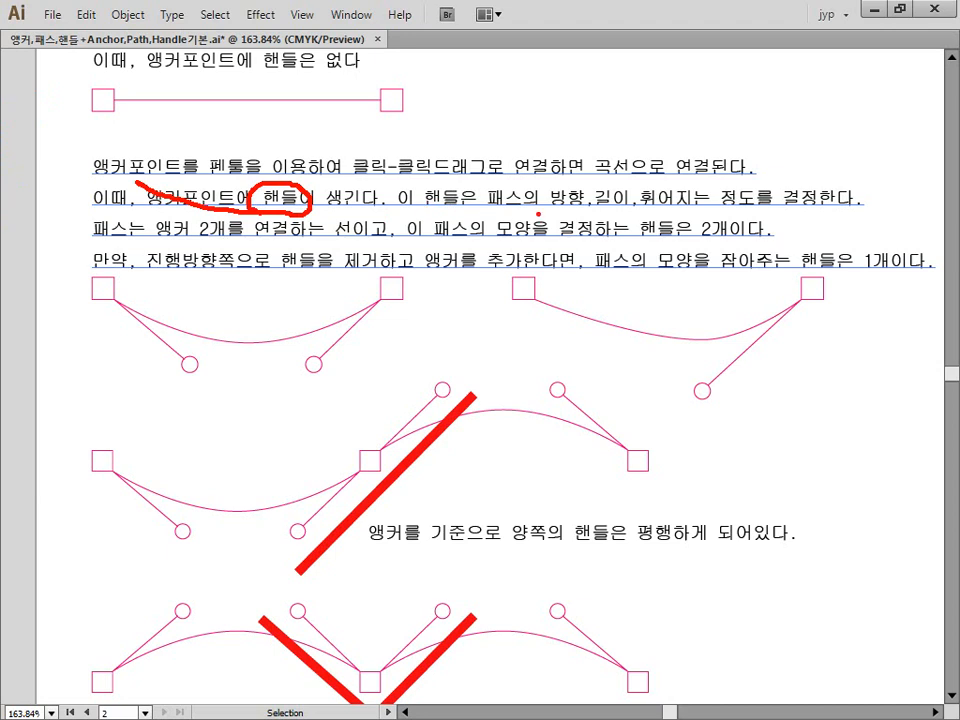
mouse_move(548, 180)
left_mouse_down()
mouse_move(640, 213)
mouse_move(826, 212)
left_mouse_up()
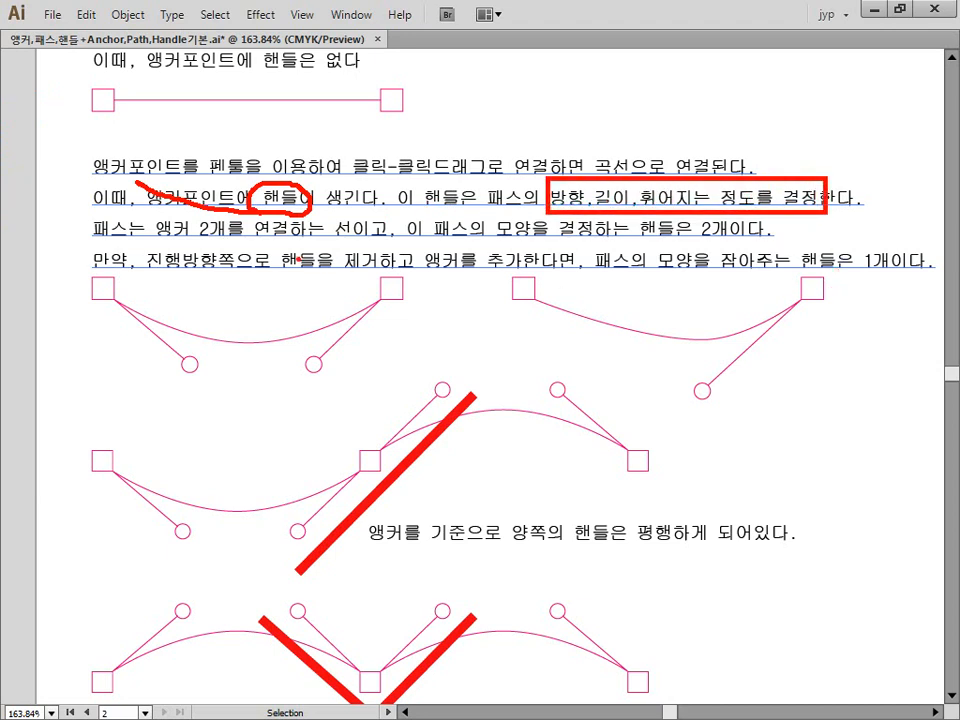
mouse_move(147, 212)
left_mouse_down()
mouse_move(250, 243)
mouse_move(323, 243)
mouse_move(213, 212)
left_mouse_up()
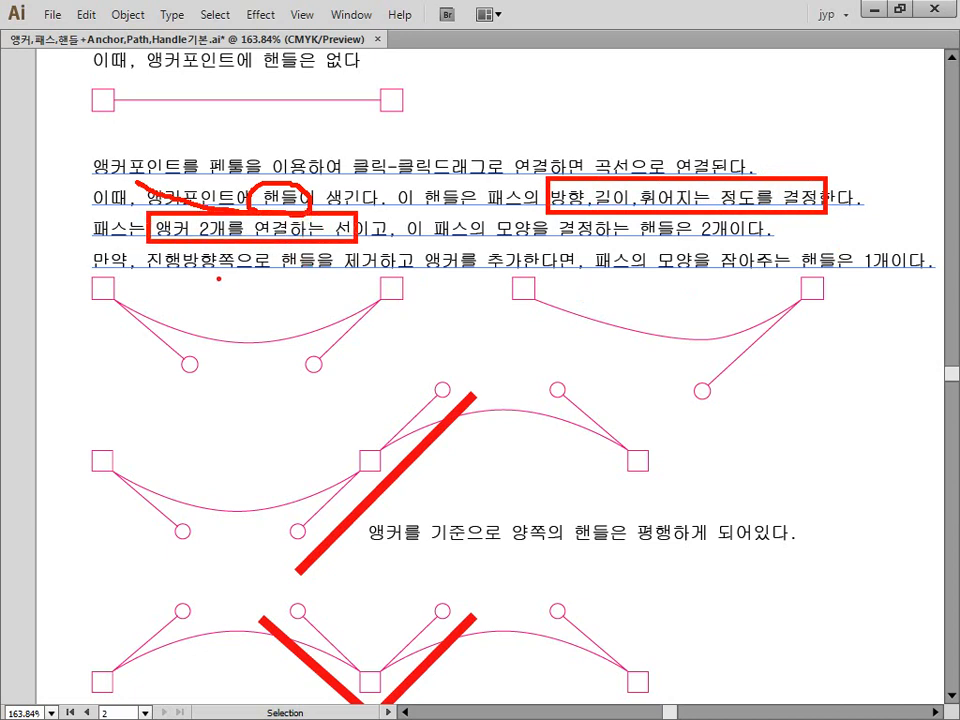
key("e")
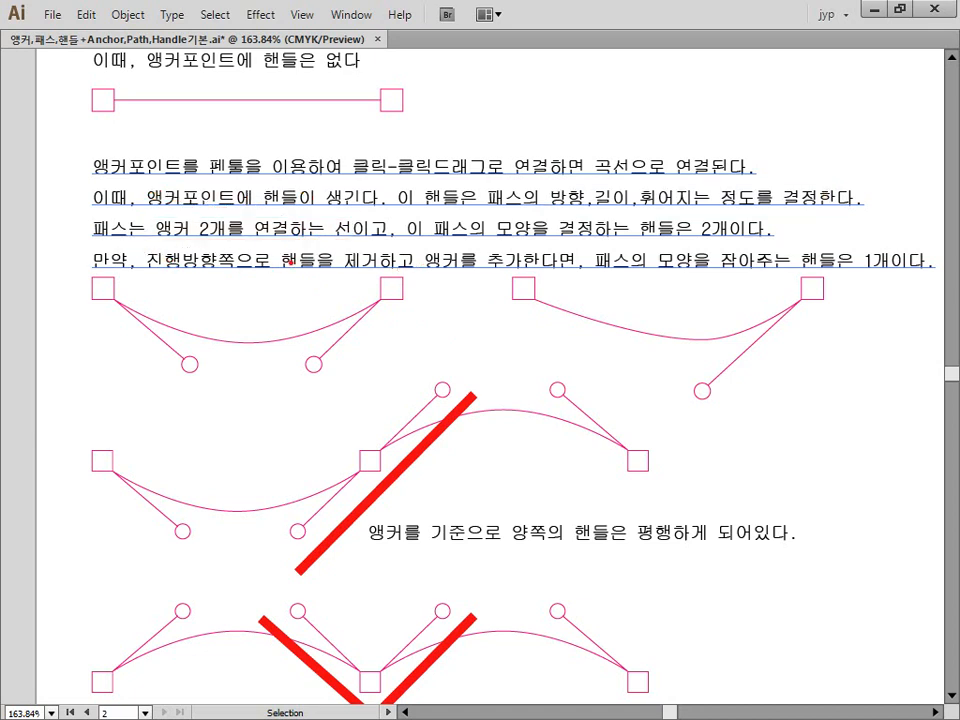
left_click_drag(140, 246, 528, 280)
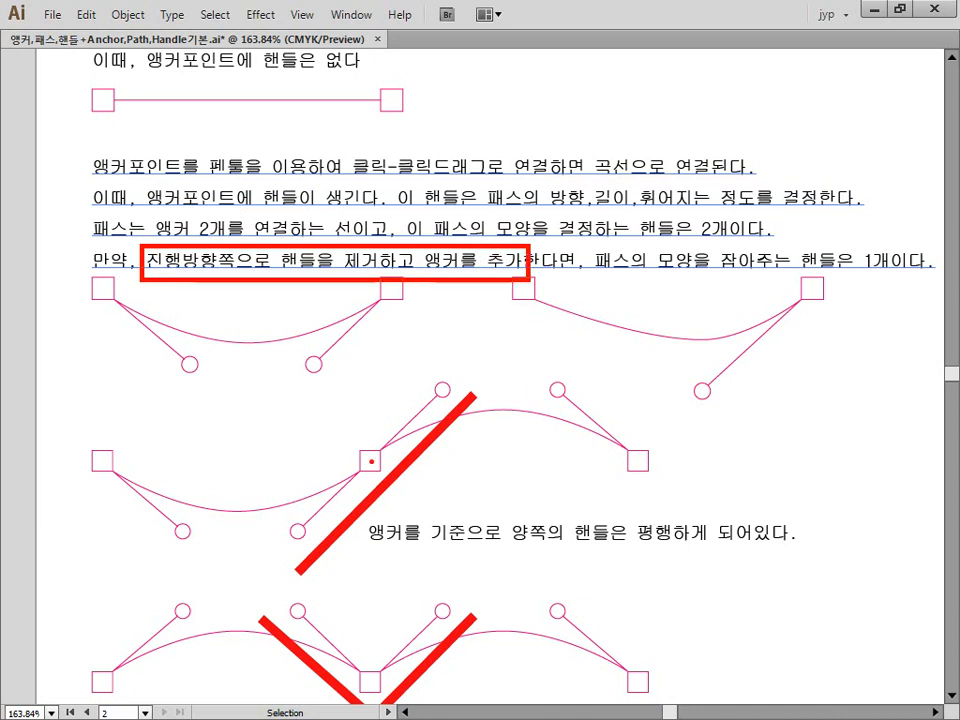
mouse_move(380, 440)
left_mouse_down()
mouse_move(363, 455)
mouse_move(374, 452)
left_mouse_up()
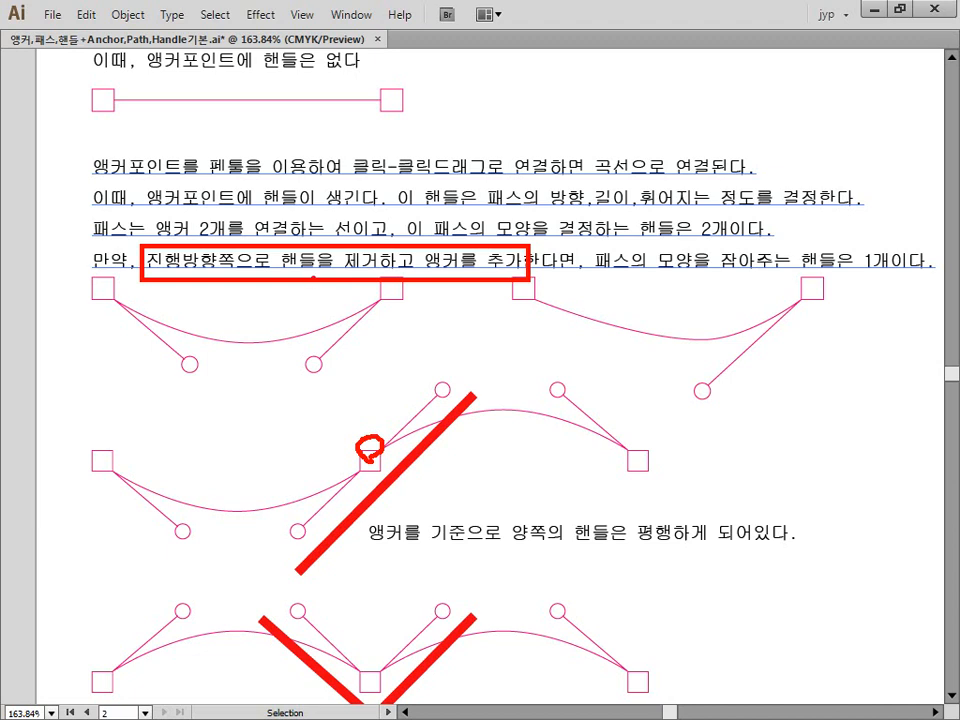
mouse_move(370, 276)
left_mouse_down()
mouse_move(372, 421)
mouse_move(383, 402)
left_mouse_up()
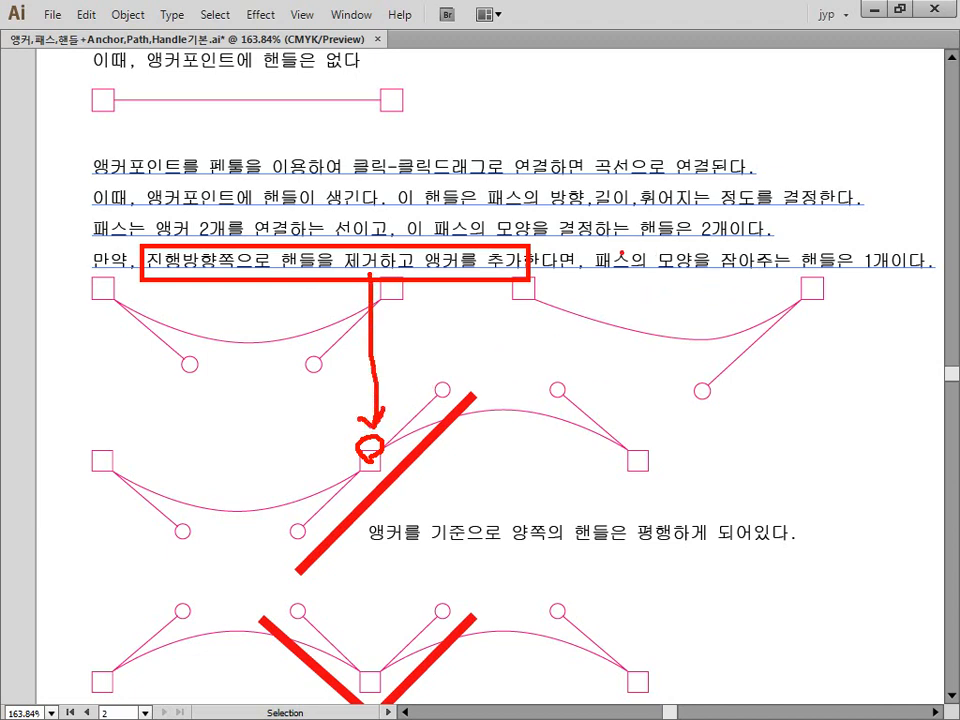
left_click_drag(588, 236, 926, 278)
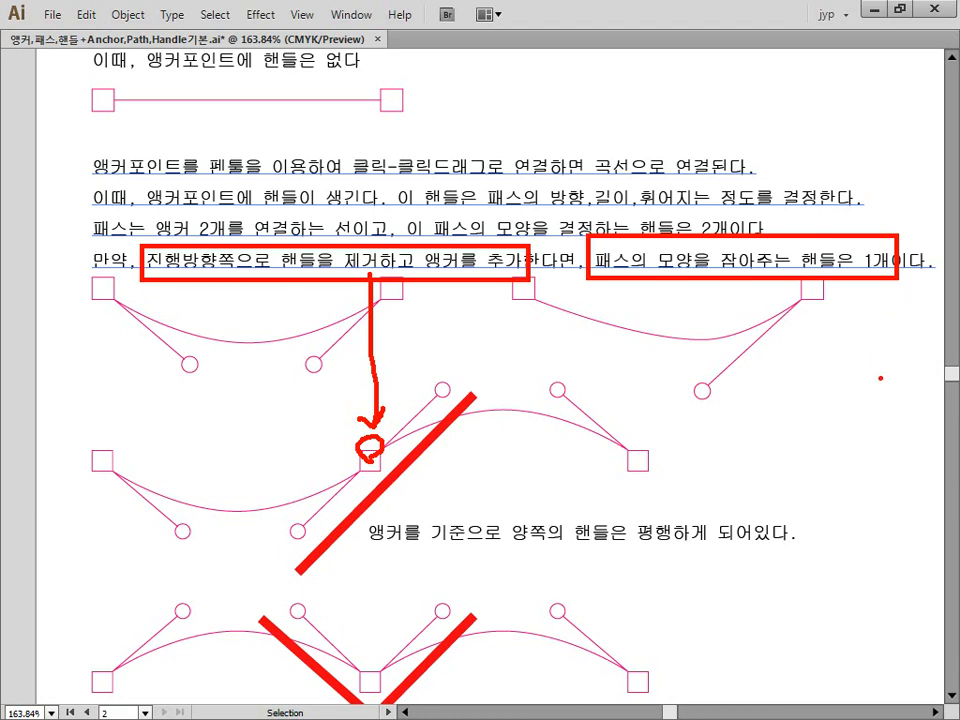
key("Escape")
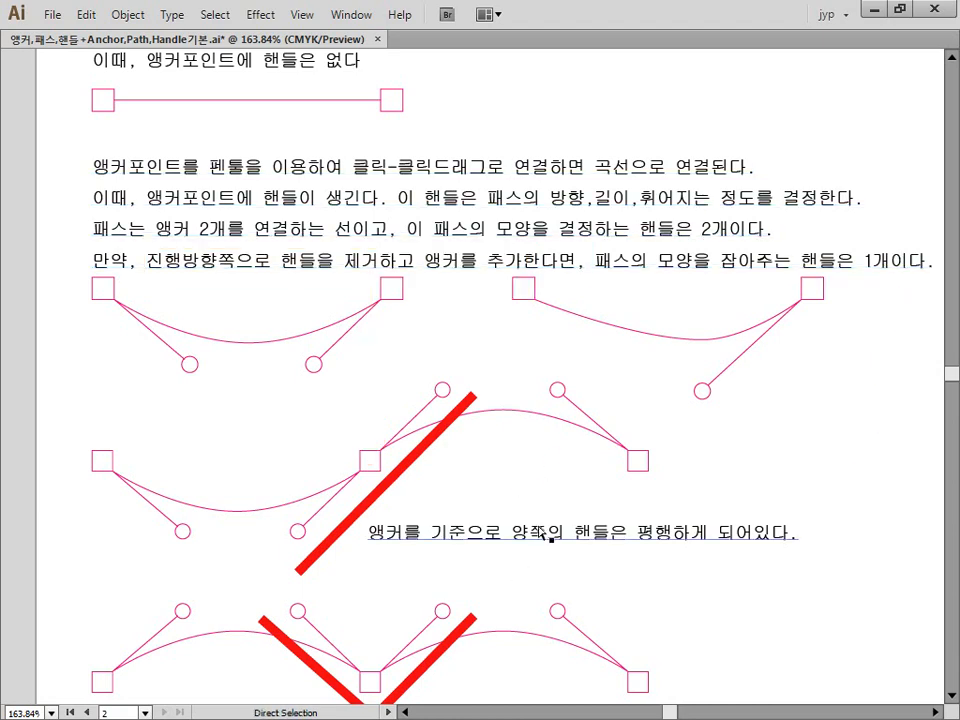
Examine the notes on parallel handles and breaking handles with Alt, temporarily marking the key words and the V-shaped handle pair in red.
scroll(553, 538, "down", 5)
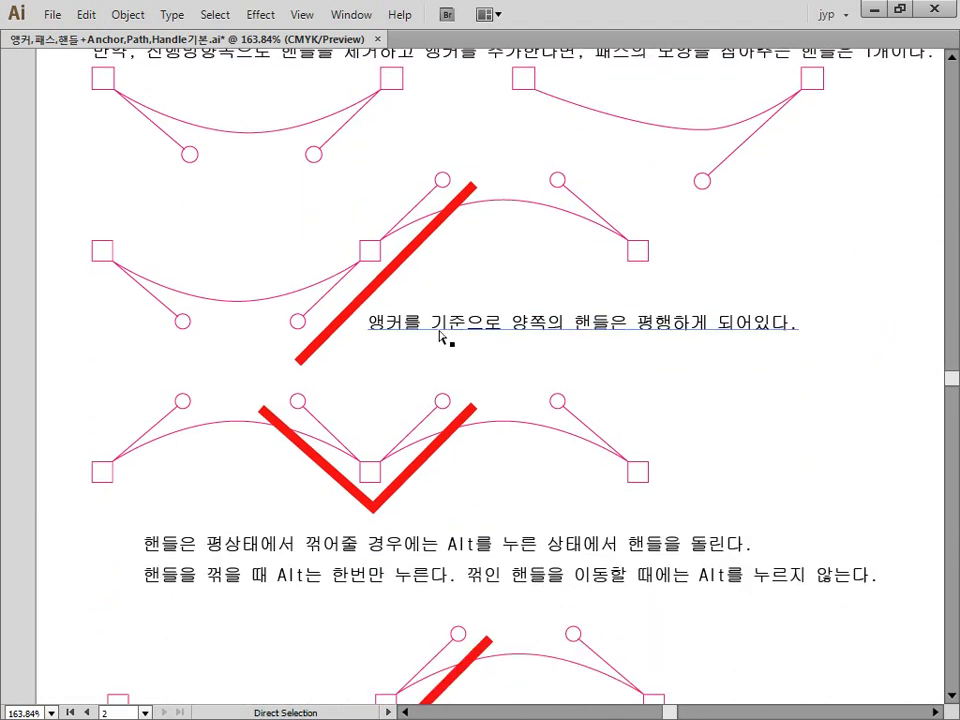
key("ctrl+2")
mouse_move(633, 299)
left_mouse_down()
mouse_move(672, 348)
mouse_move(714, 348)
left_mouse_up()
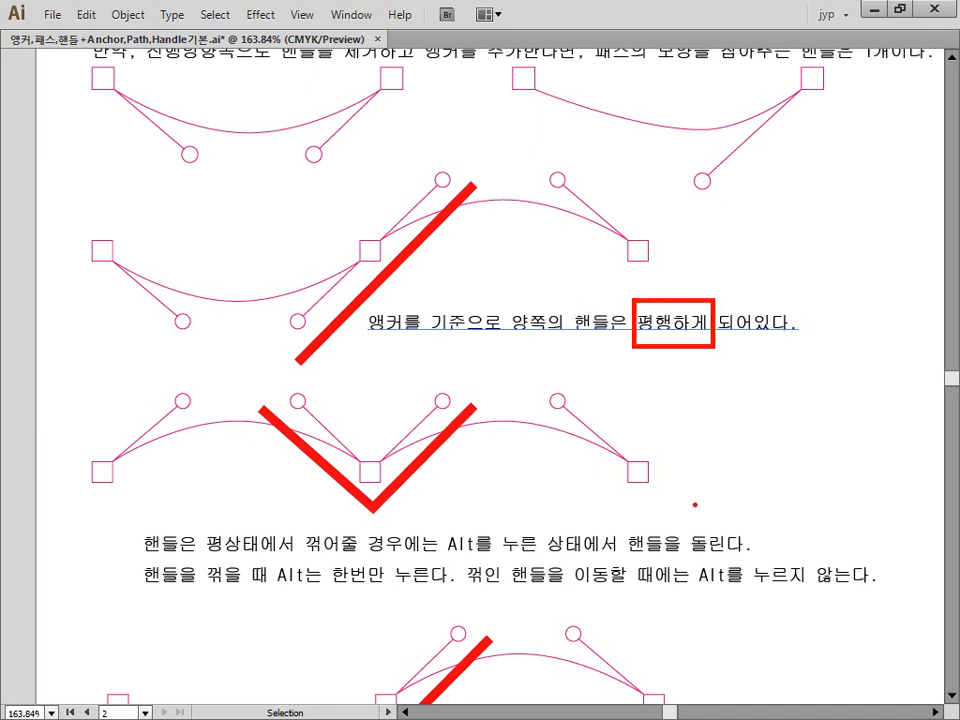
mouse_move(288, 455)
left_mouse_down()
mouse_move(352, 520)
mouse_move(530, 431)
left_mouse_up()
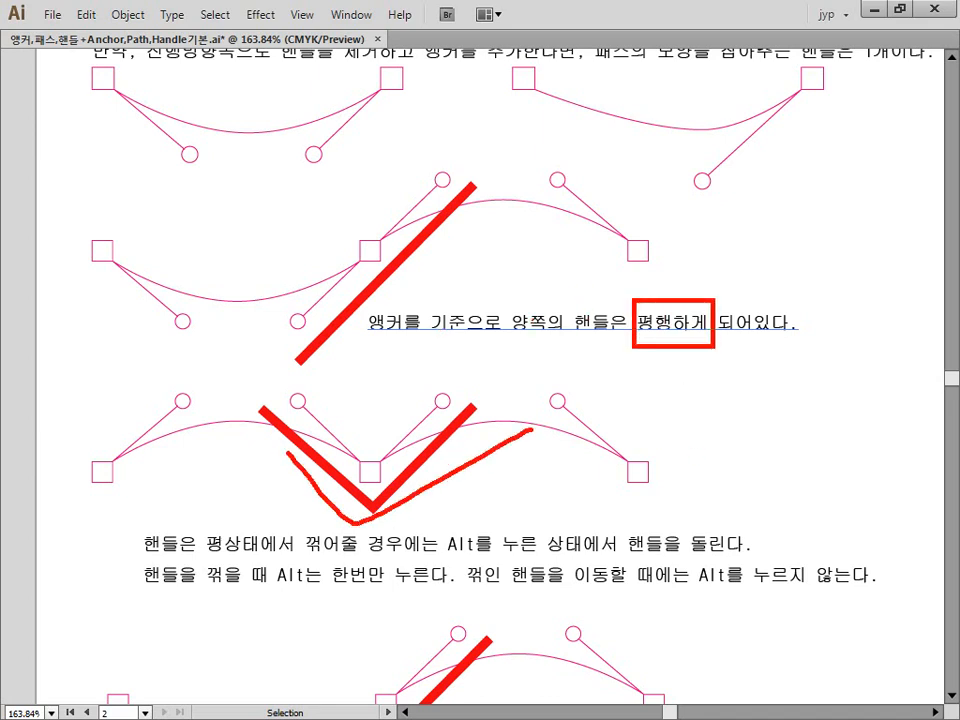
left_click_drag(436, 518, 485, 548)
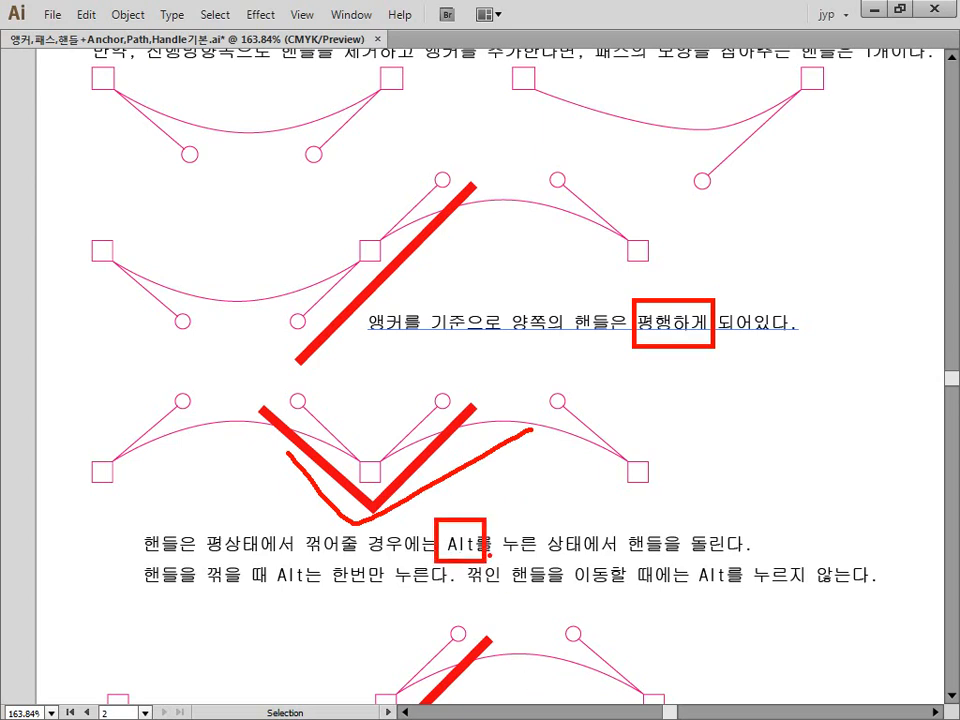
key("e")
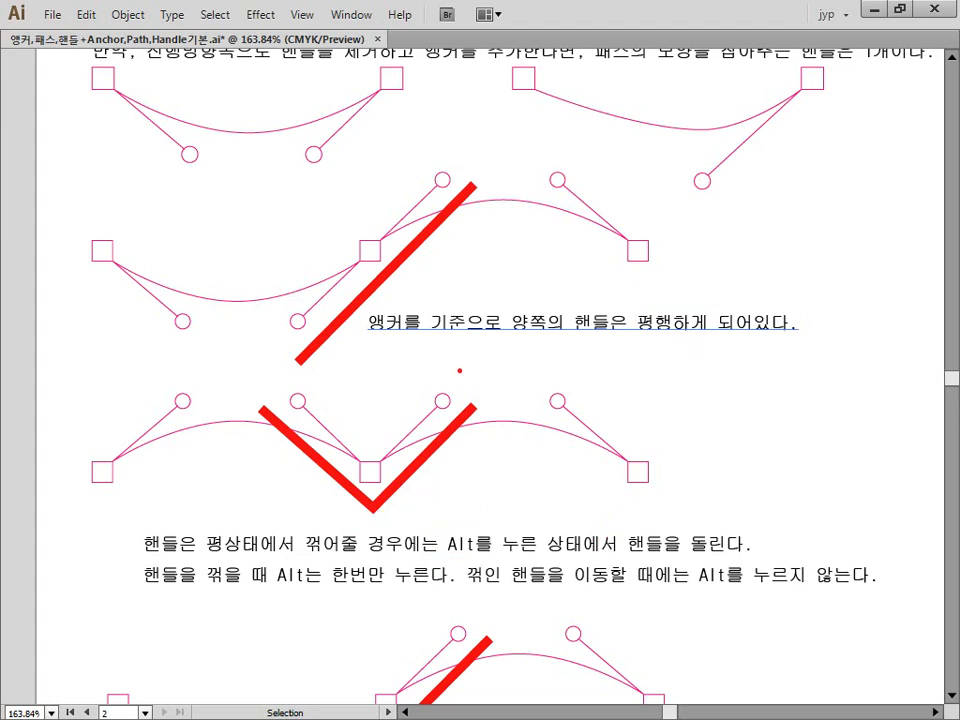
key("Escape")
Examine the last note, temporarily marking Convert Anchor Point Tool and the diagram's middle anchor in red, and return to the notes' title.
key("space")
left_click_drag(528, 585, 549, 174)
left_click_drag(539, 328, 506, 475)
key("ctrl+2")
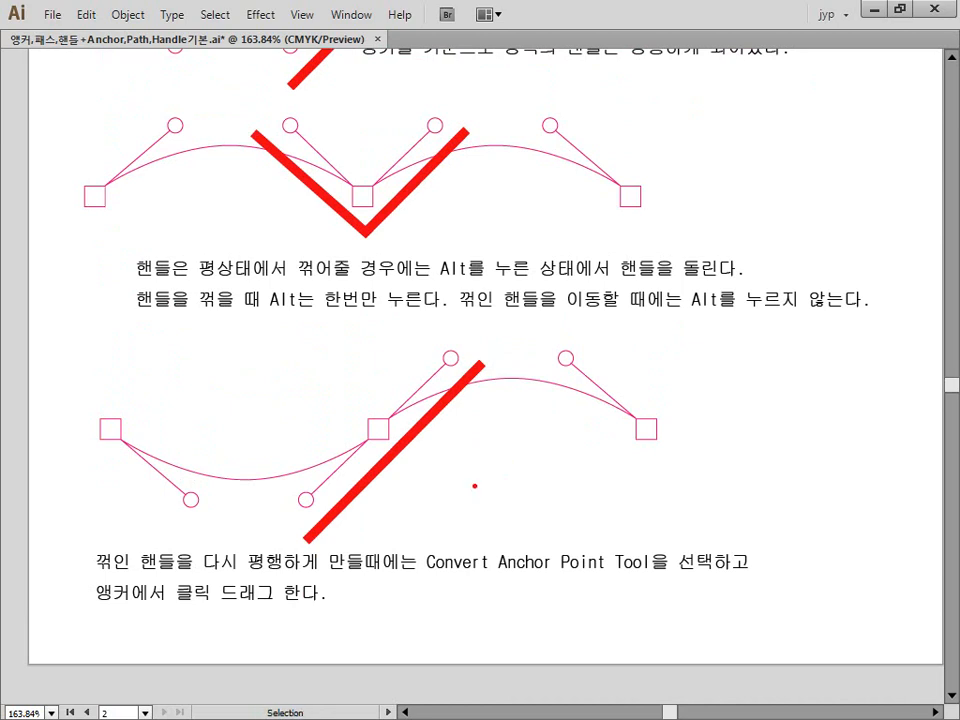
mouse_move(407, 535)
left_mouse_down()
mouse_move(482, 564)
mouse_move(636, 566)
mouse_move(668, 580)
left_mouse_up()
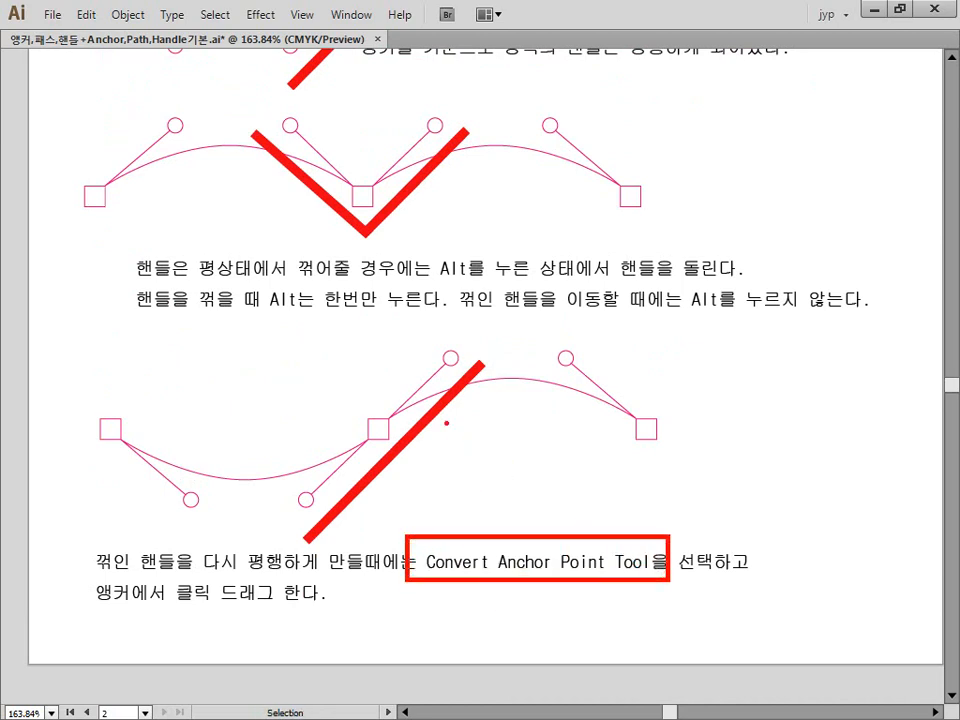
mouse_move(378, 417)
left_mouse_down()
mouse_move(362, 436)
mouse_move(396, 437)
left_mouse_up()
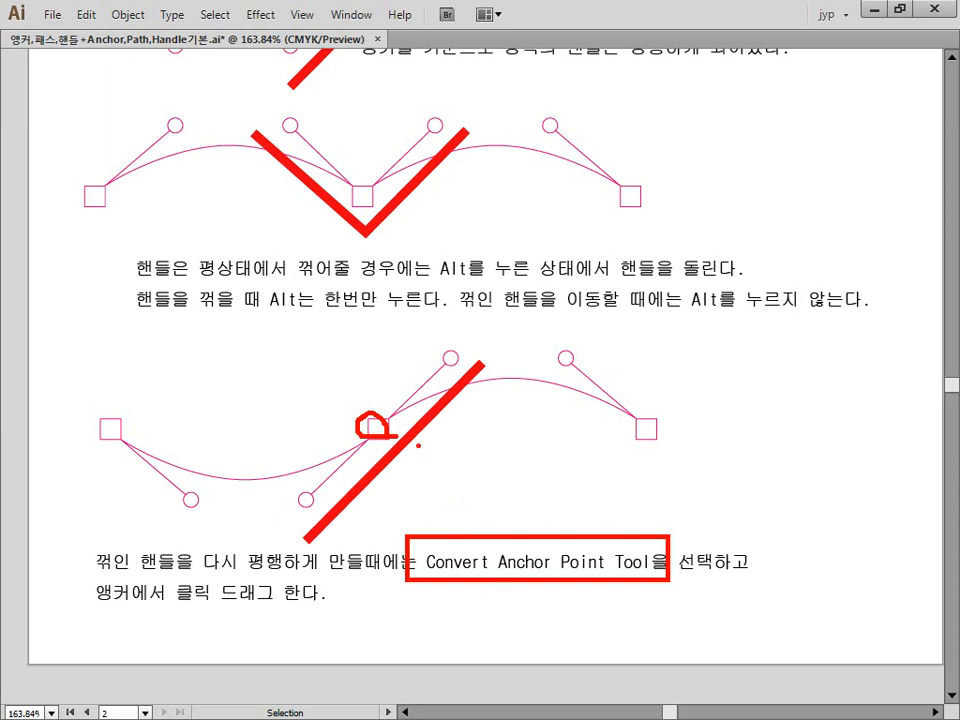
mouse_move(416, 446)
left_mouse_down()
mouse_move(478, 480)
mouse_move(503, 534)
mouse_move(474, 515)
left_mouse_up()
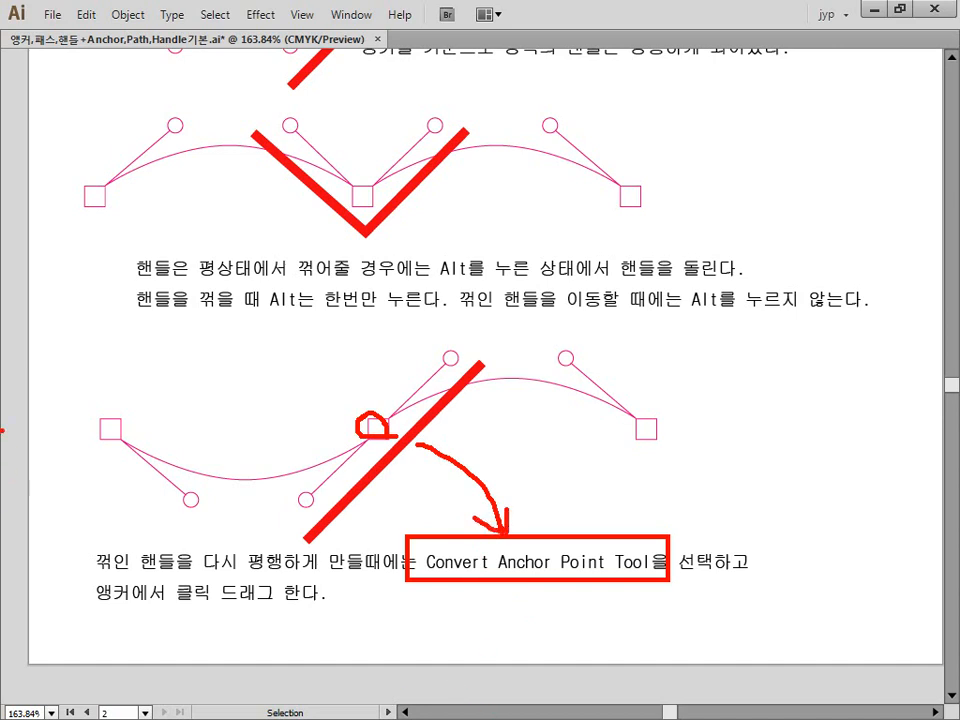
key("Escape")
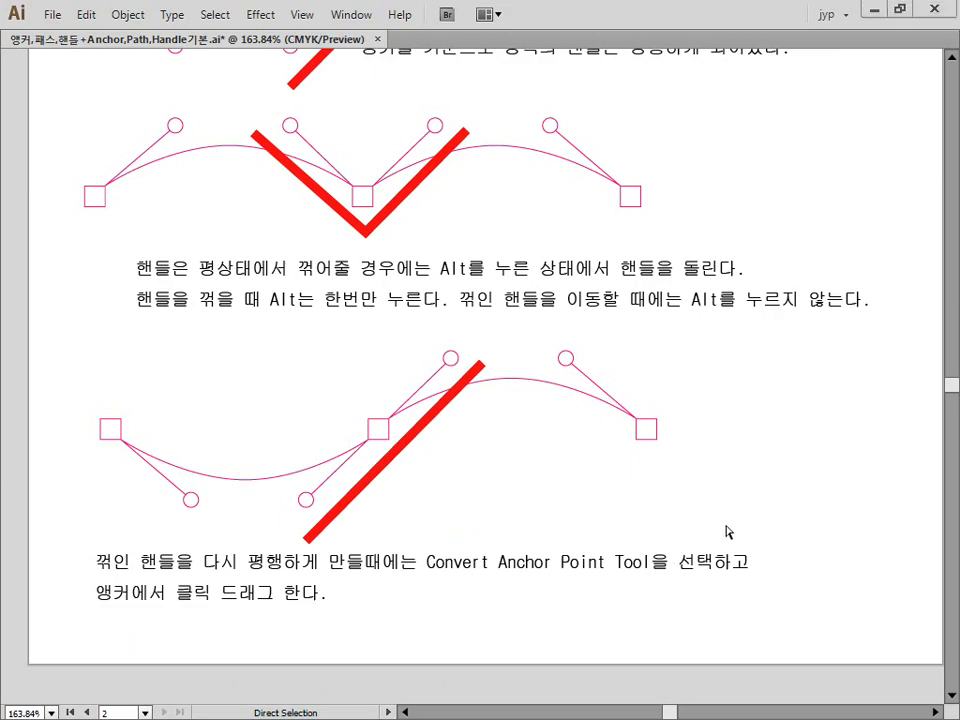
scroll(889, 476, "up", 10)
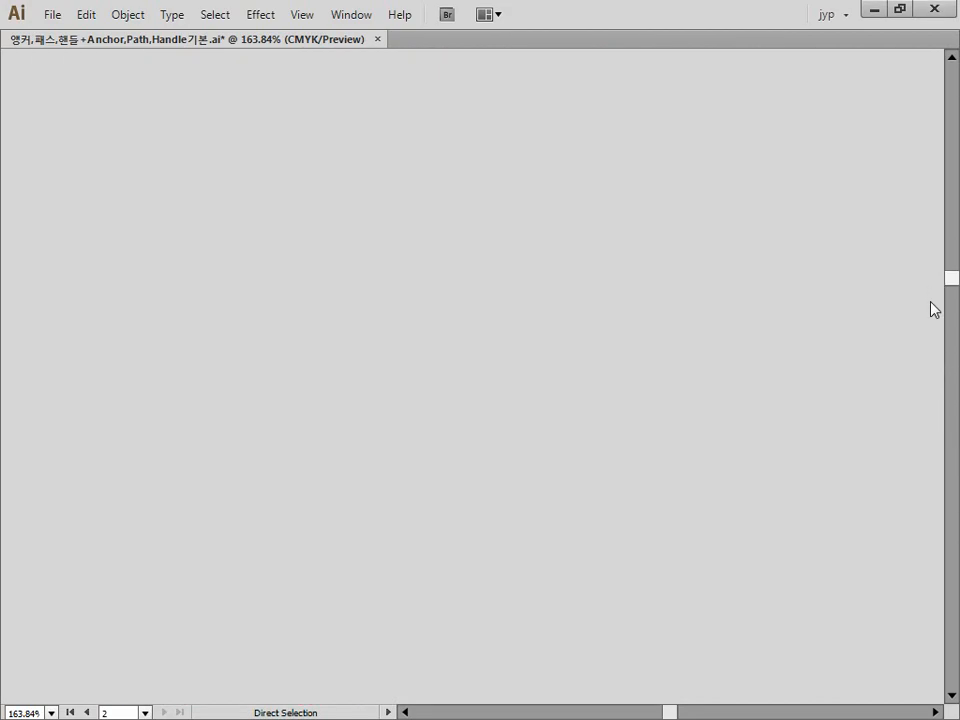
left_click_drag(950, 282, 948, 372)
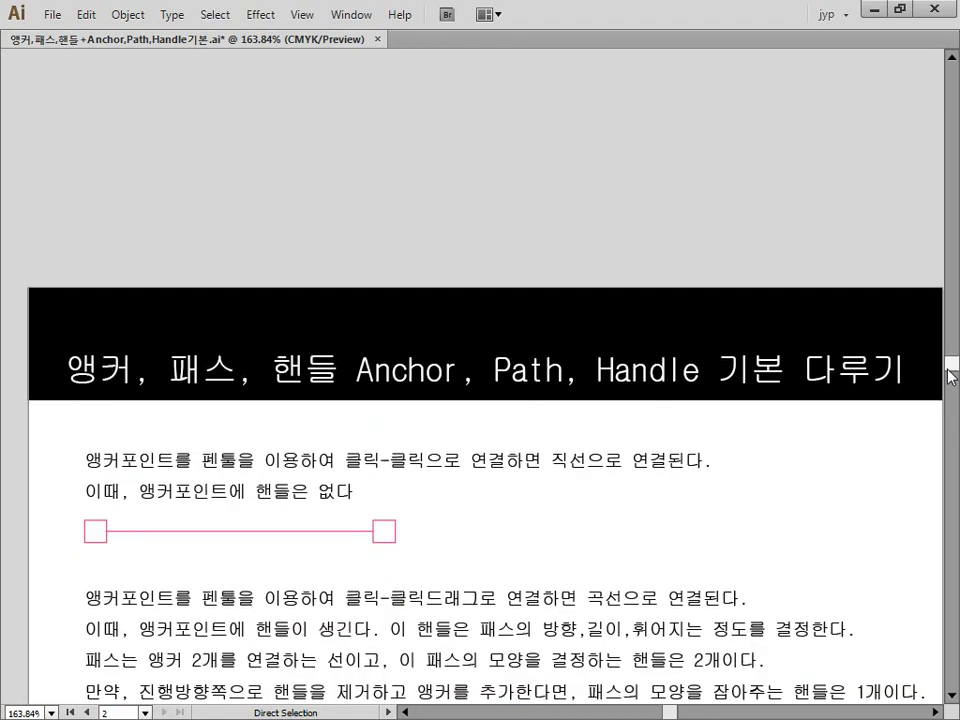